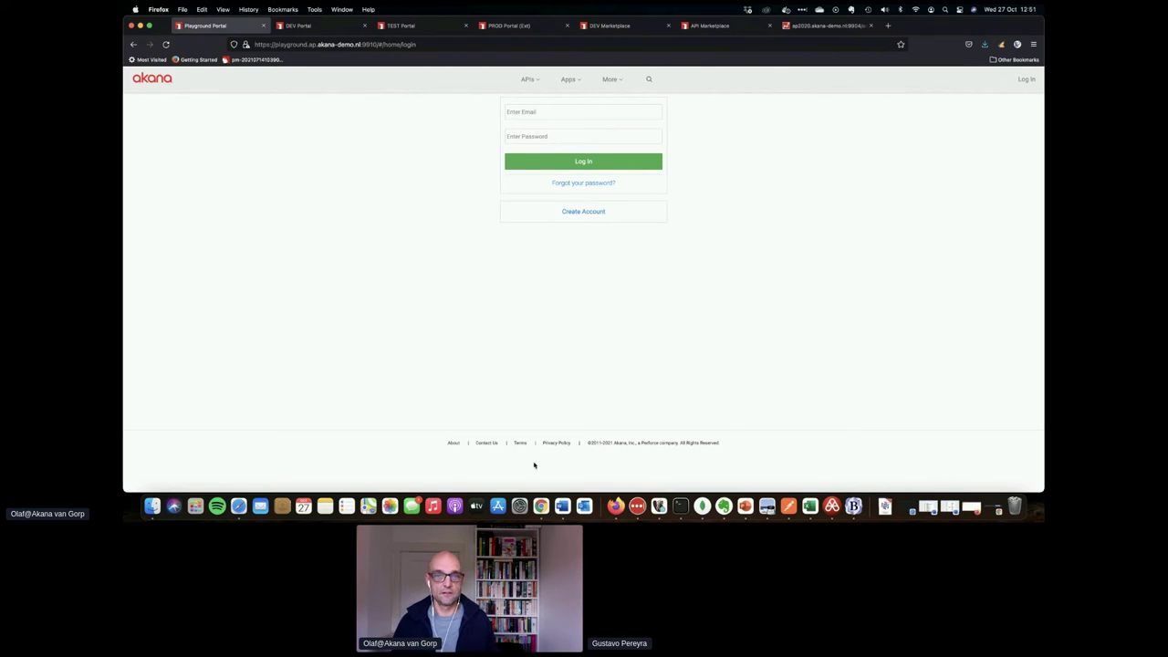
Log in to the Playground portal using the saved admin e-mail and password.
click(550, 111)
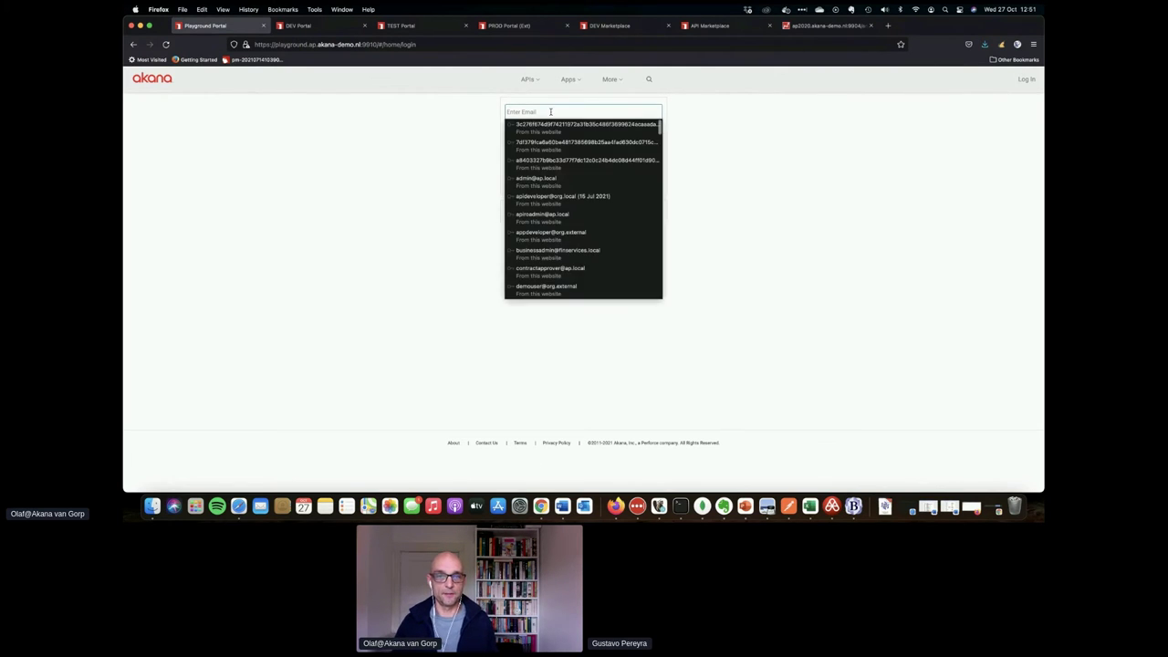
click(537, 179)
click(540, 136)
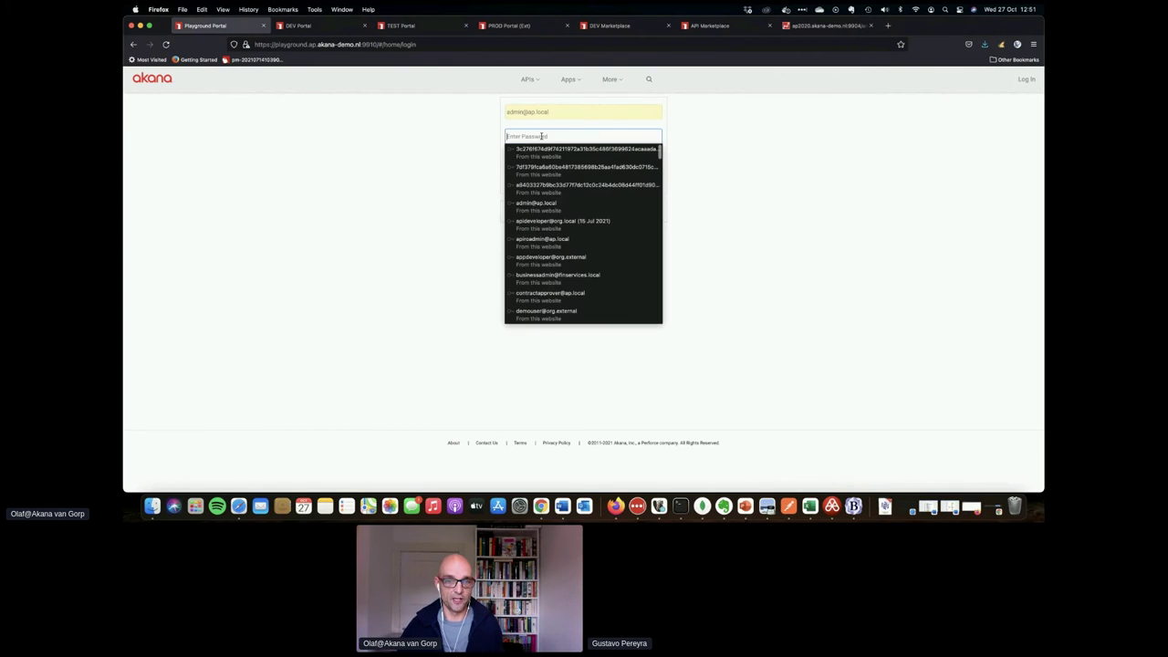
click(539, 206)
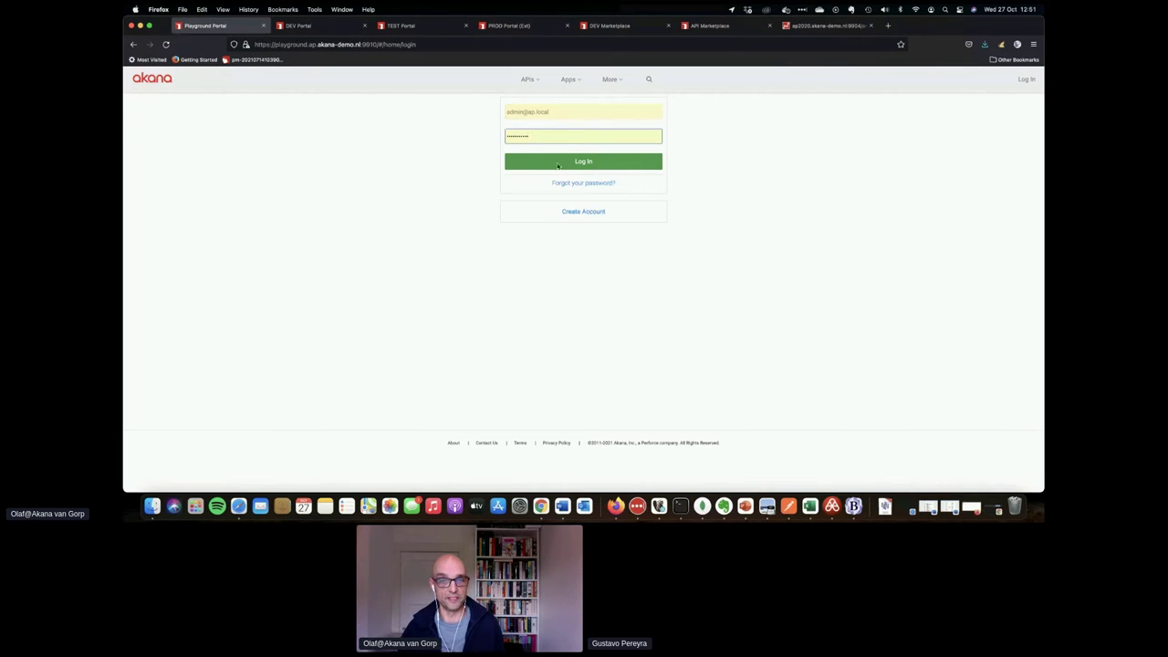
click(555, 165)
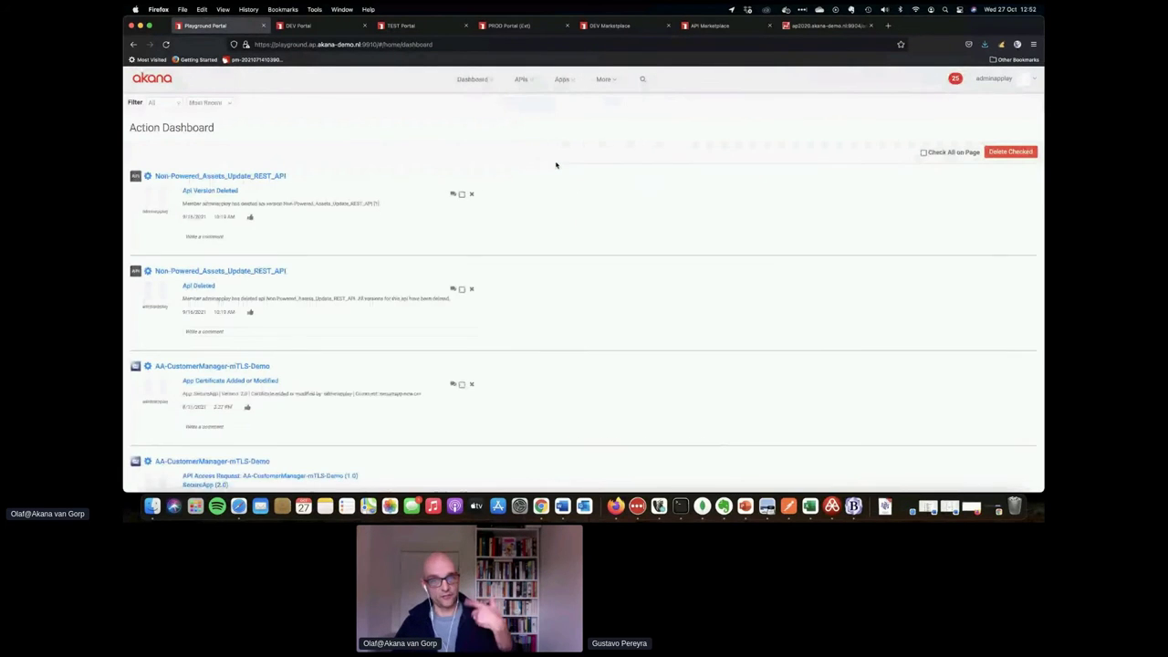
Find BookInfo_API under All APIs and open its Documentation page.
click(520, 81)
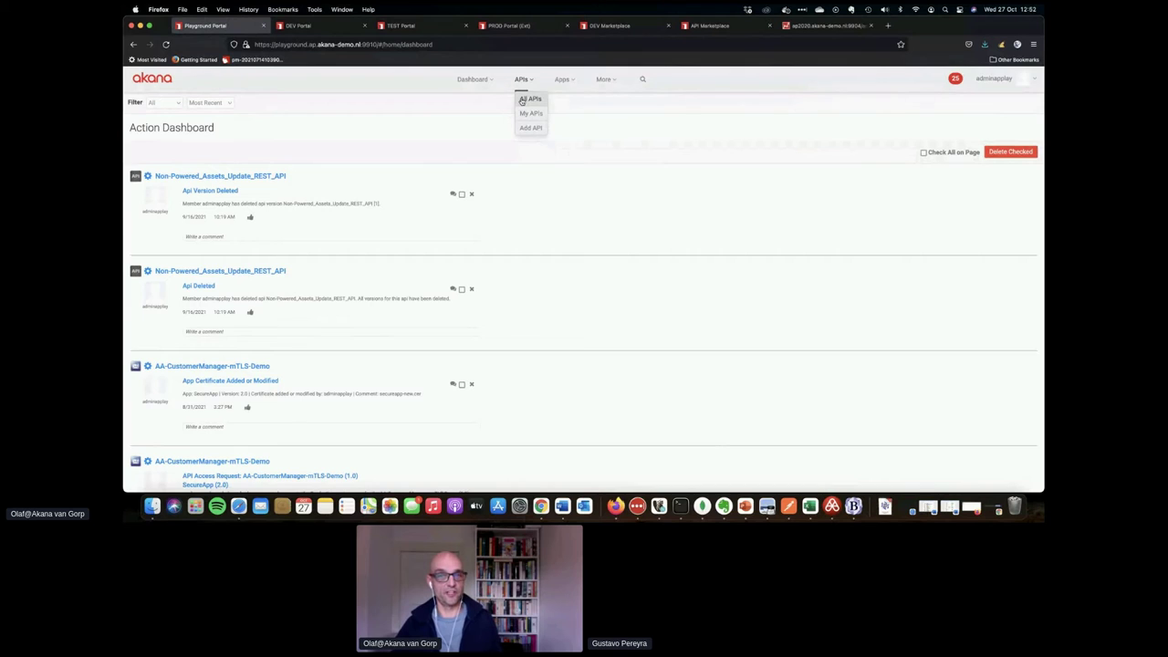
click(522, 99)
scroll(278, 264, down, 5)
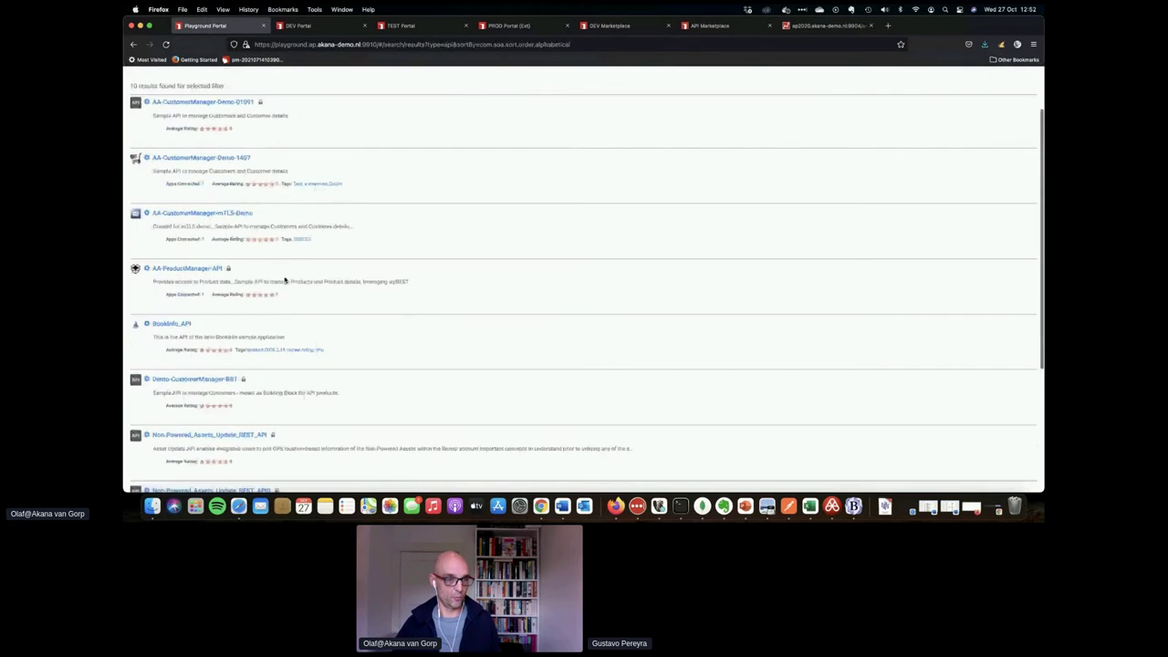
click(170, 285)
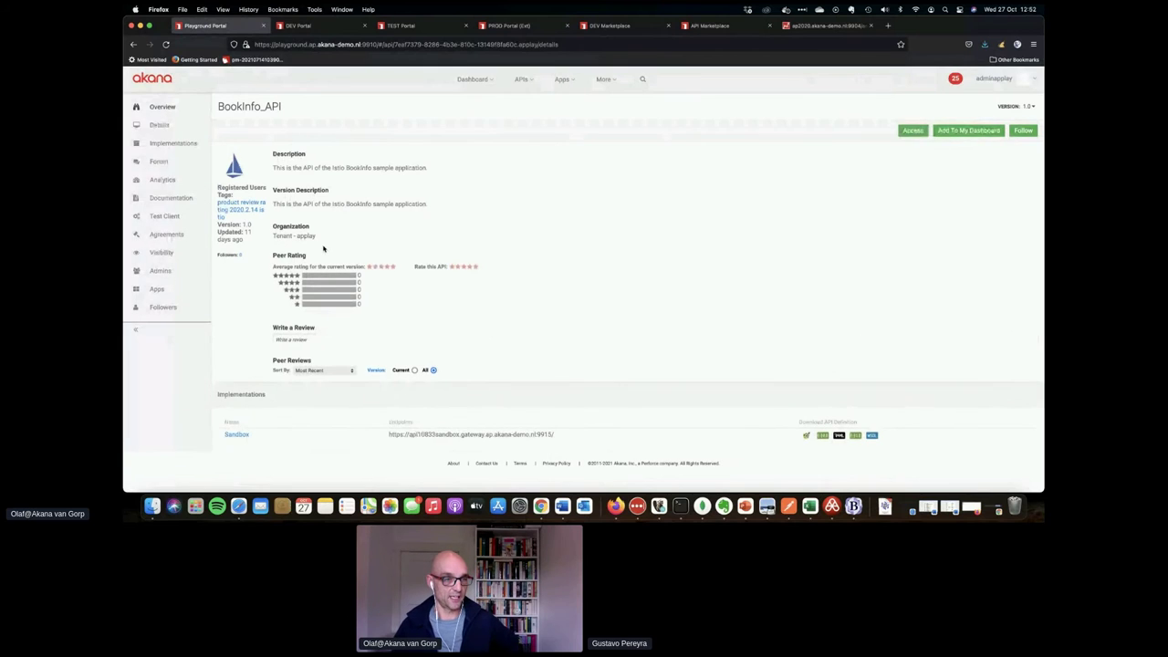
click(170, 198)
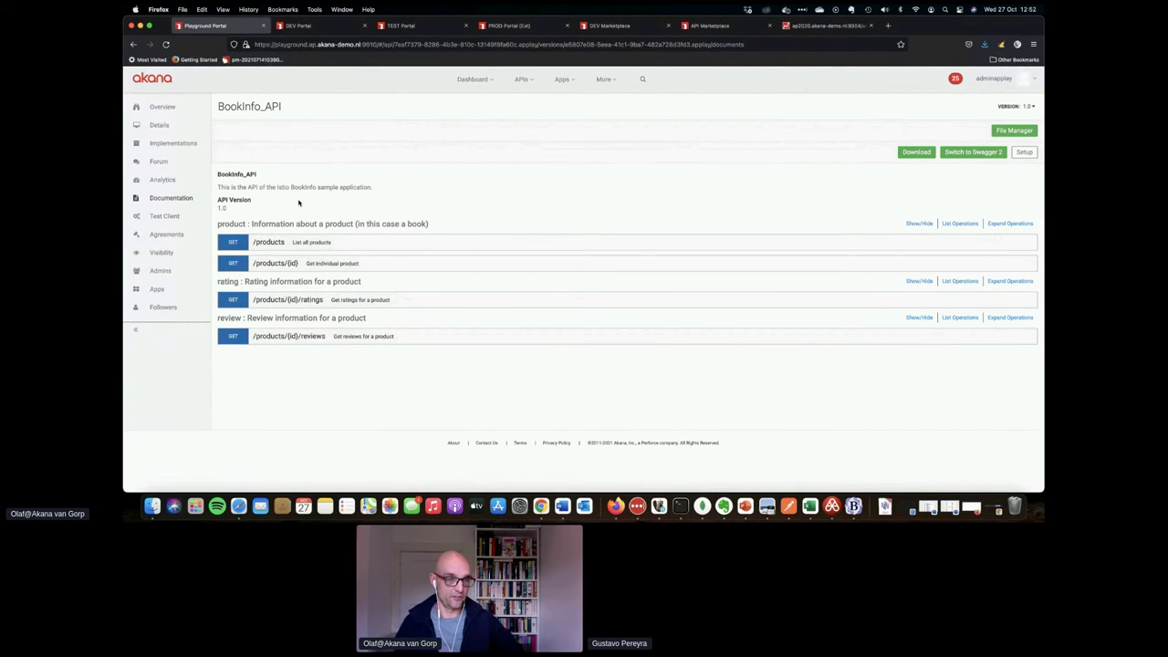
Invoke GET /products and view the Comedy of Errors response as formatted JSON.
click(386, 244)
scroll(694, 312, down, 5)
click(1018, 335)
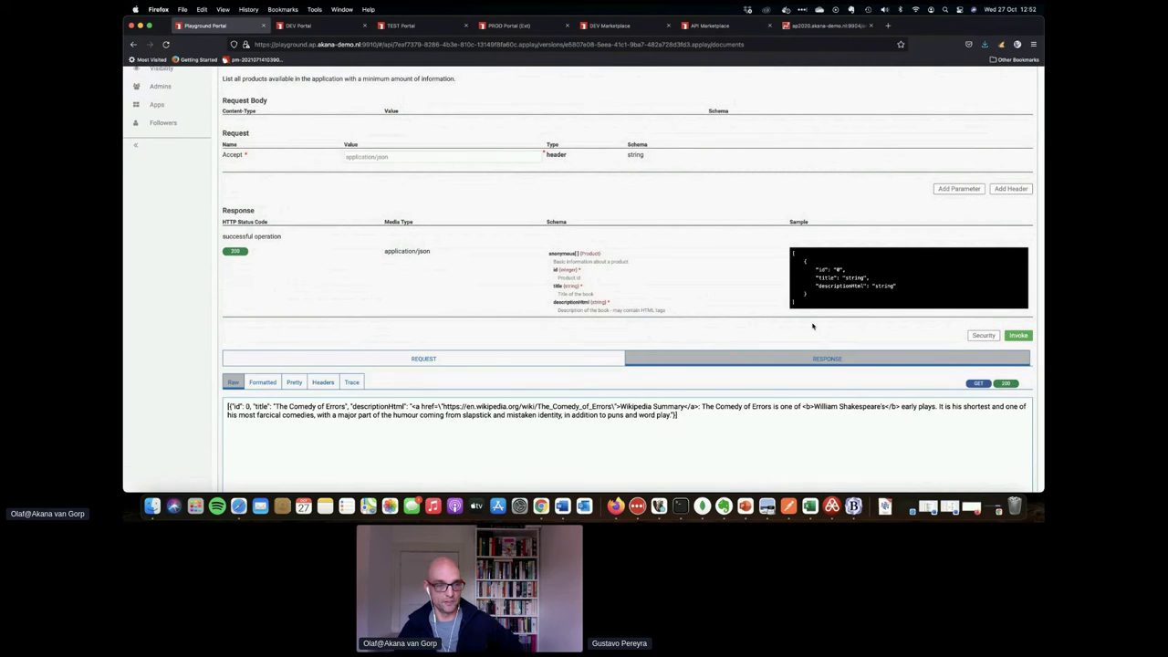
click(263, 383)
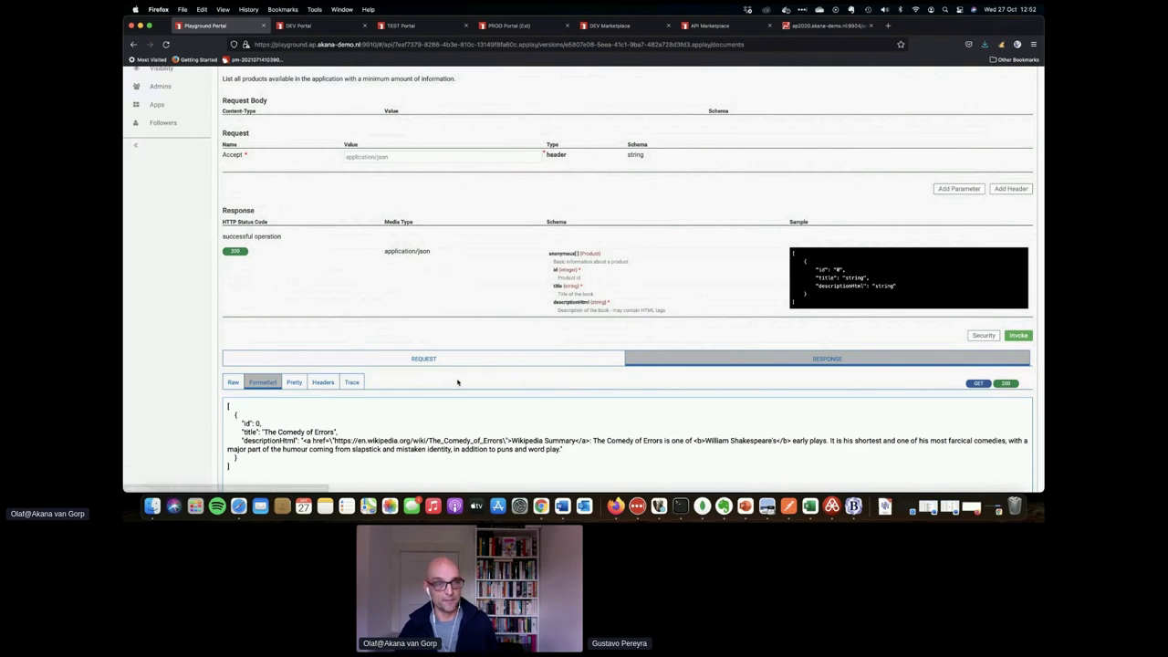
scroll(457, 382, up, 5)
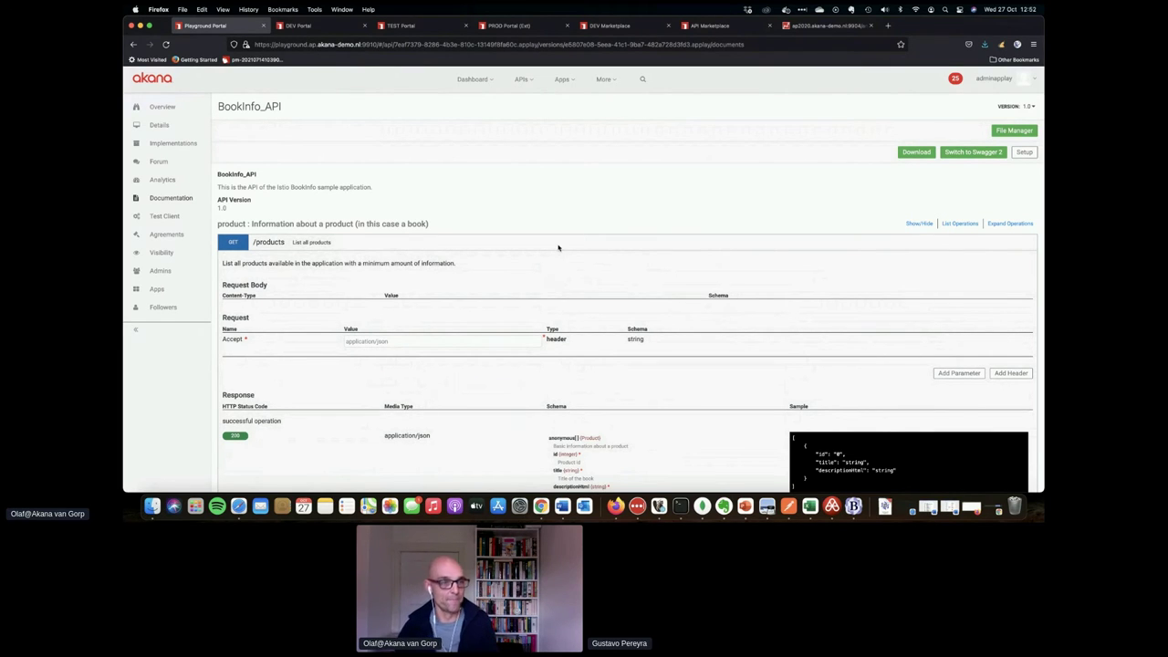
click(172, 198)
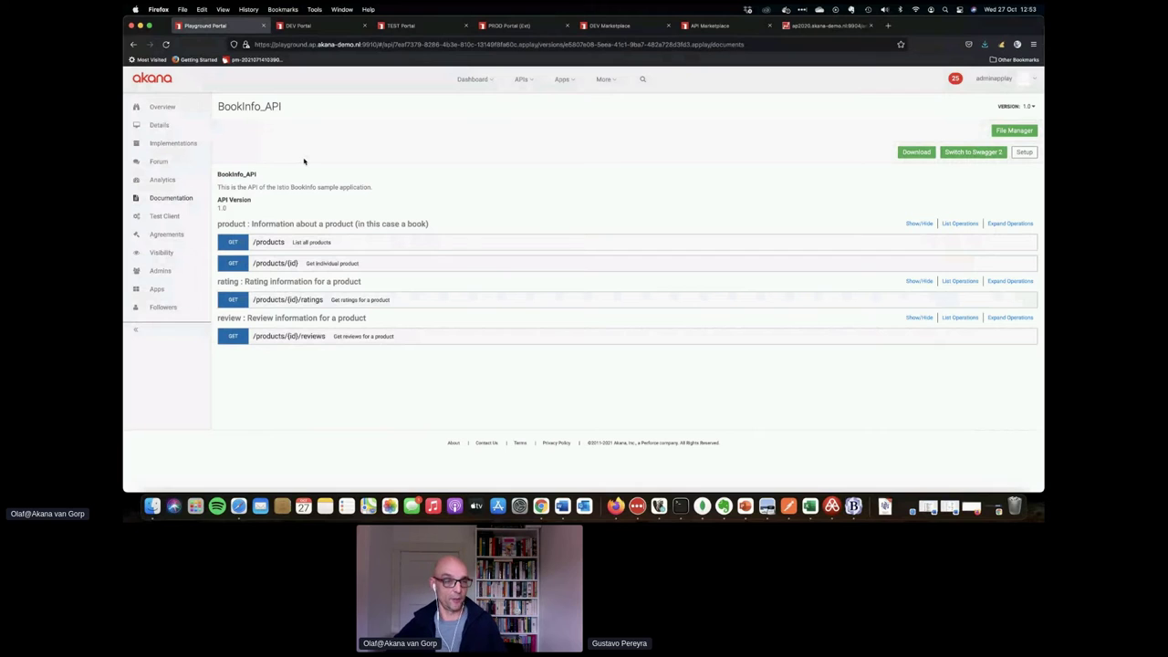
Switch to the DEV Portal browser tab showing its sign-in page.
click(315, 28)
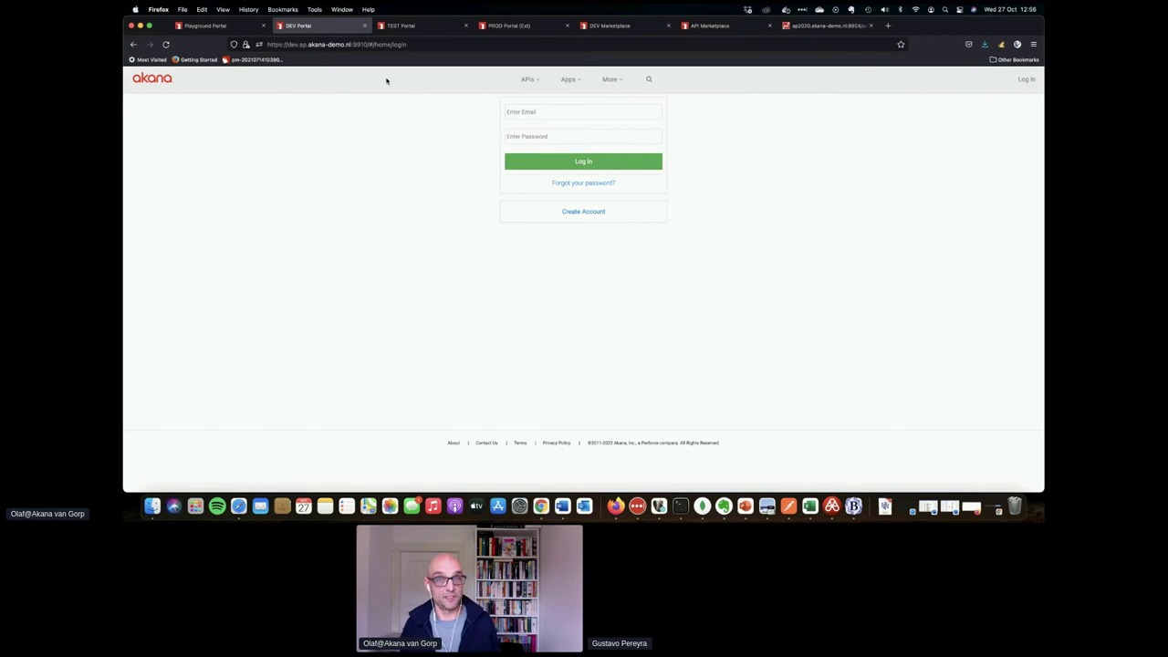
Copy the bookinfo swagger add-api-ap-dev-sec-ext command from automation-scripts.txt and go to Terminal.
key(super+Tab)
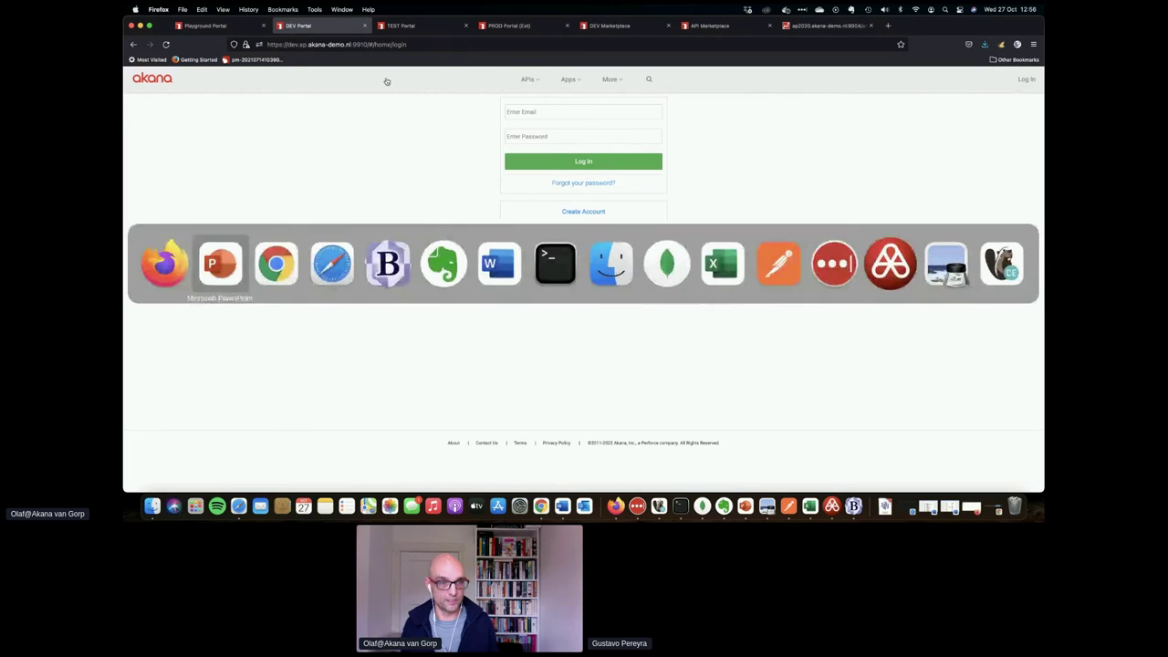
key(super+Tab)
key(super+Tab)
key(super+Tab)
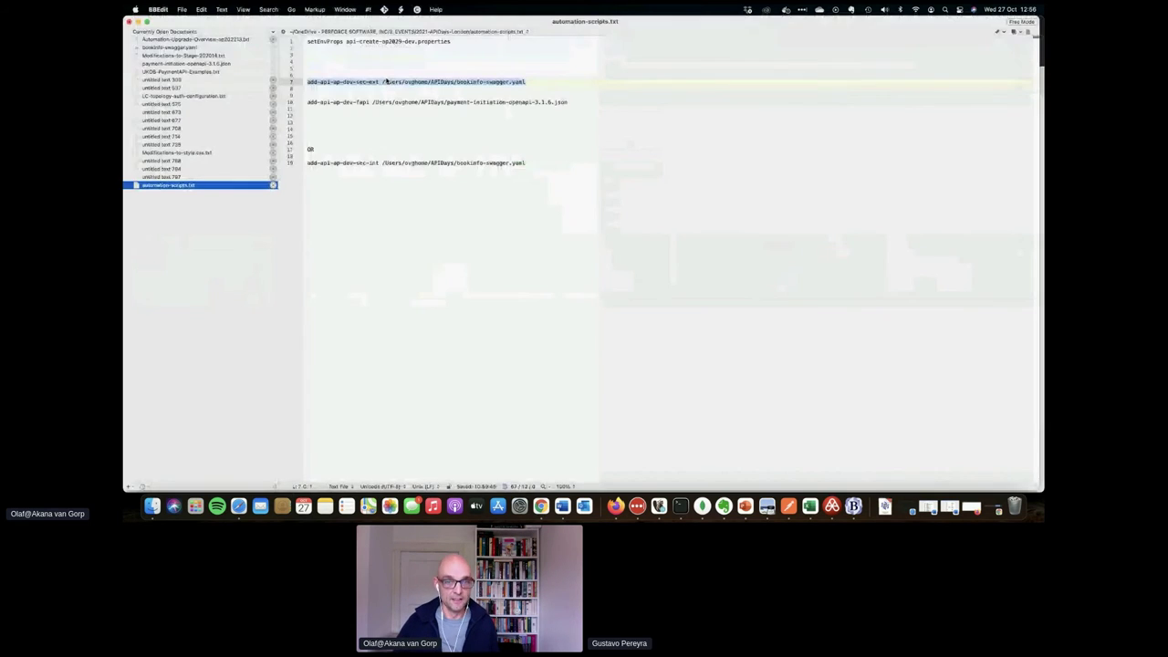
key(super+Tab)
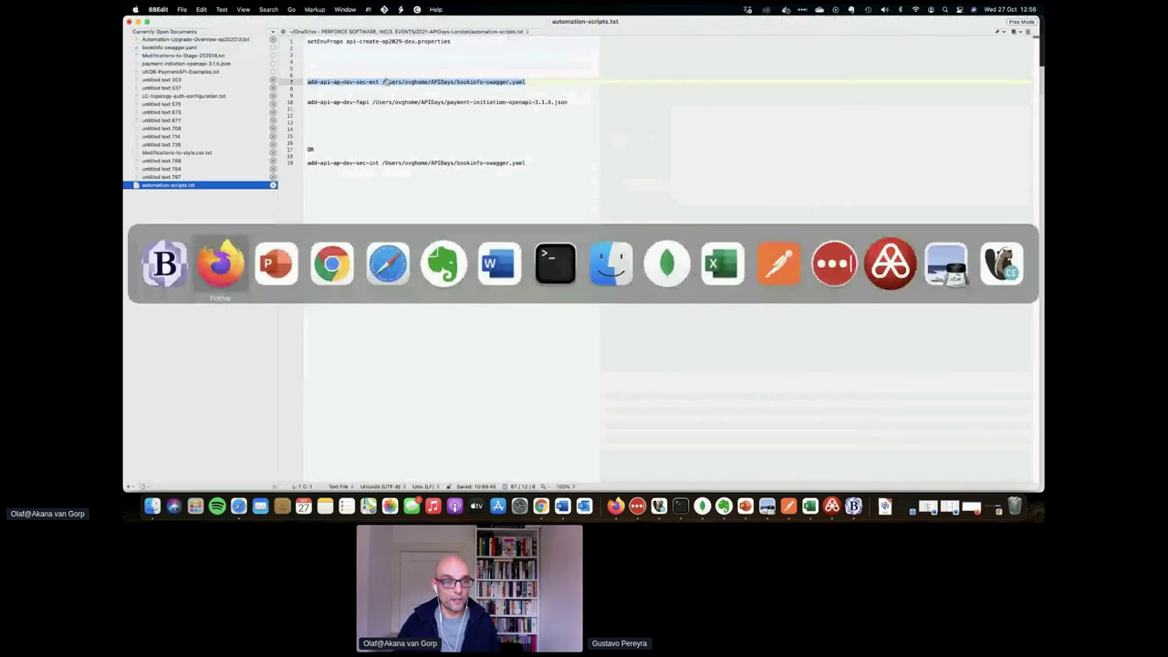
key(super+Tab)
key(super+Tab)
key(super+Tab)
key(super+Tab)
key(super+Tab)
key(super+Tab)
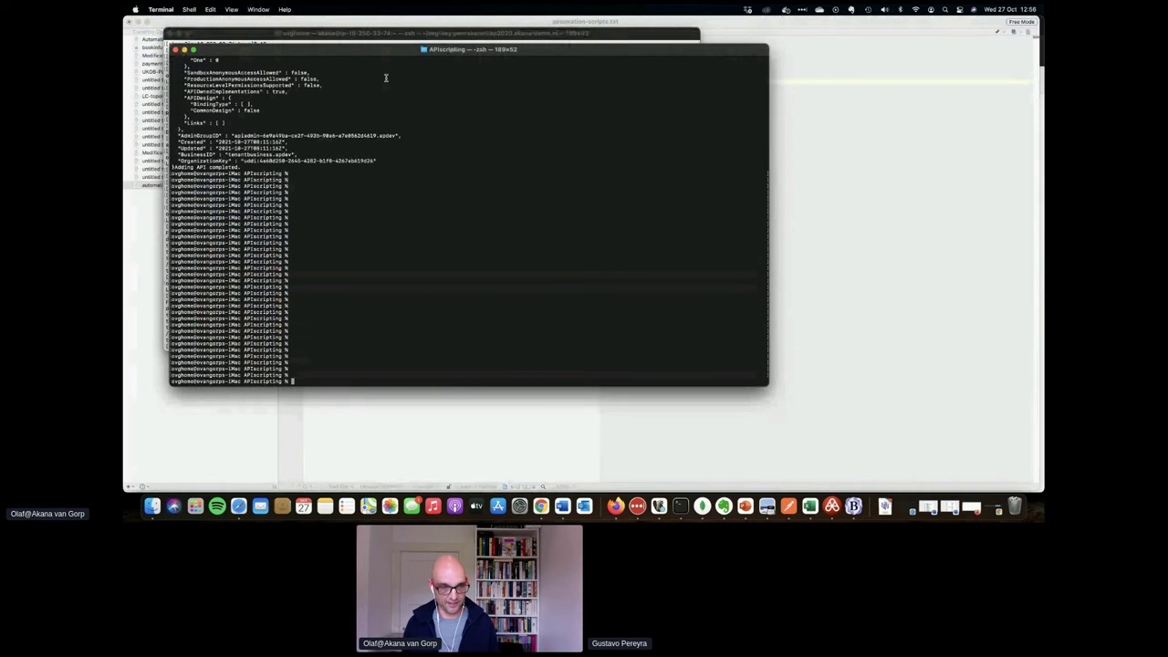
Run the pasted add-api-ap-dev-sec-ext command and select the created API name AD-BookInfo-API-2718.
text(add-api-ap-dev-aoc-ext /Users/ovghome/APIDays/bookinfo-swagger.yaml)
key(End)
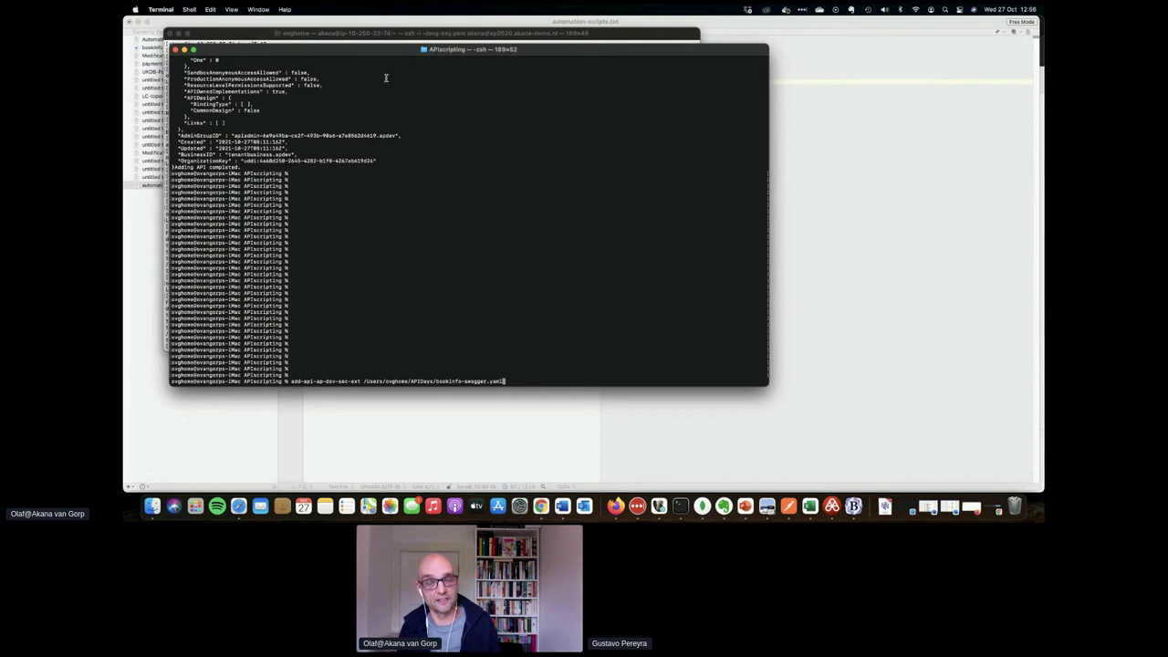
key(Return)
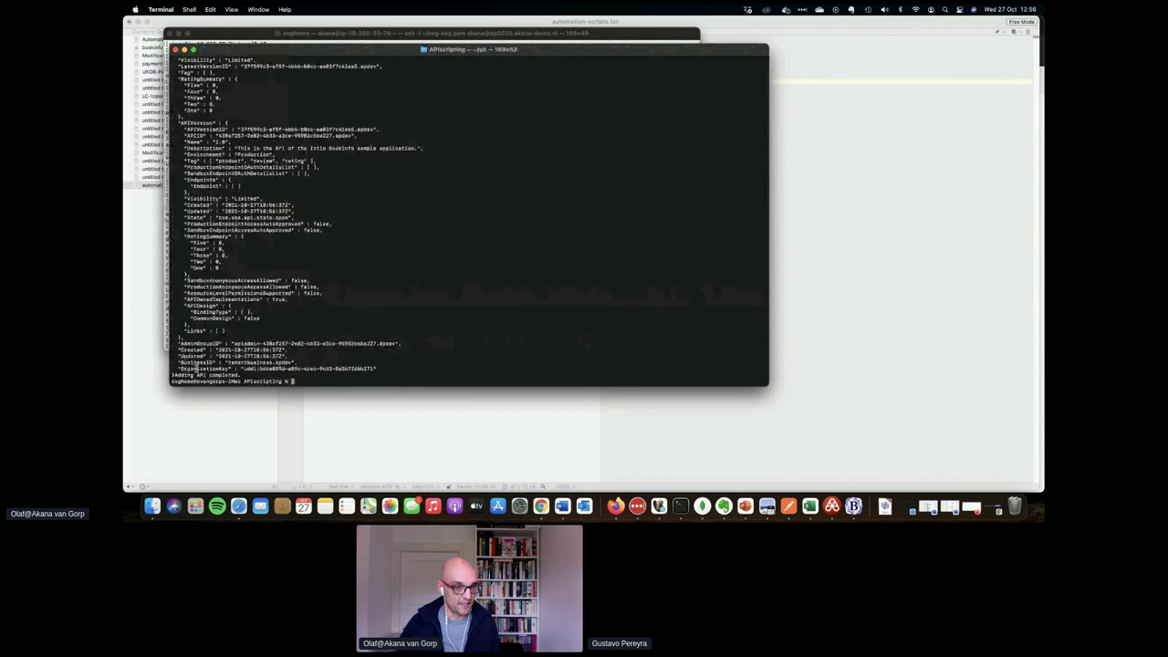
scroll(254, 249, up, 5)
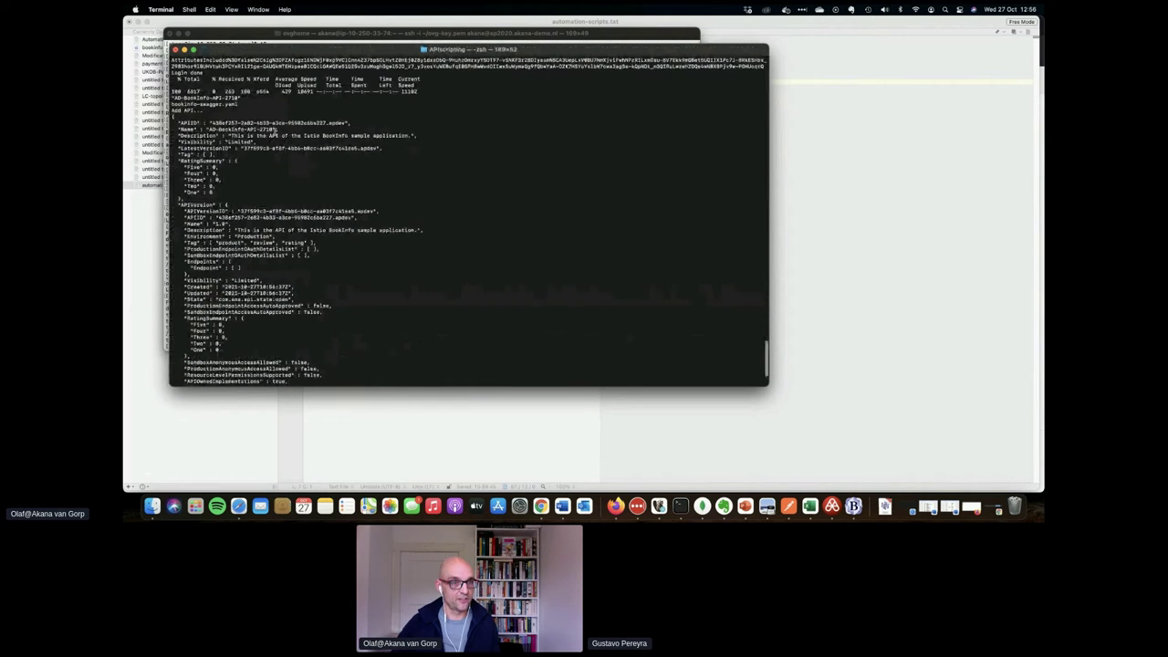
drag(207, 129, 273, 129)
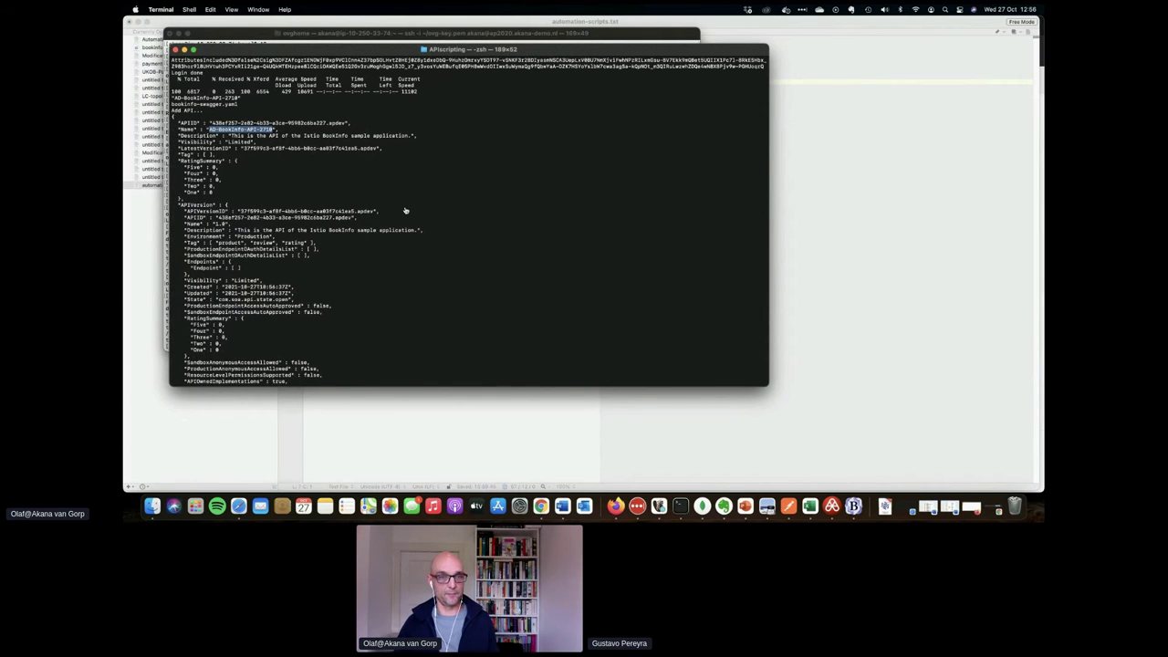
key(super+Tab)
Sign in to the DEV portal with the saved developer e-mail and password.
click(551, 112)
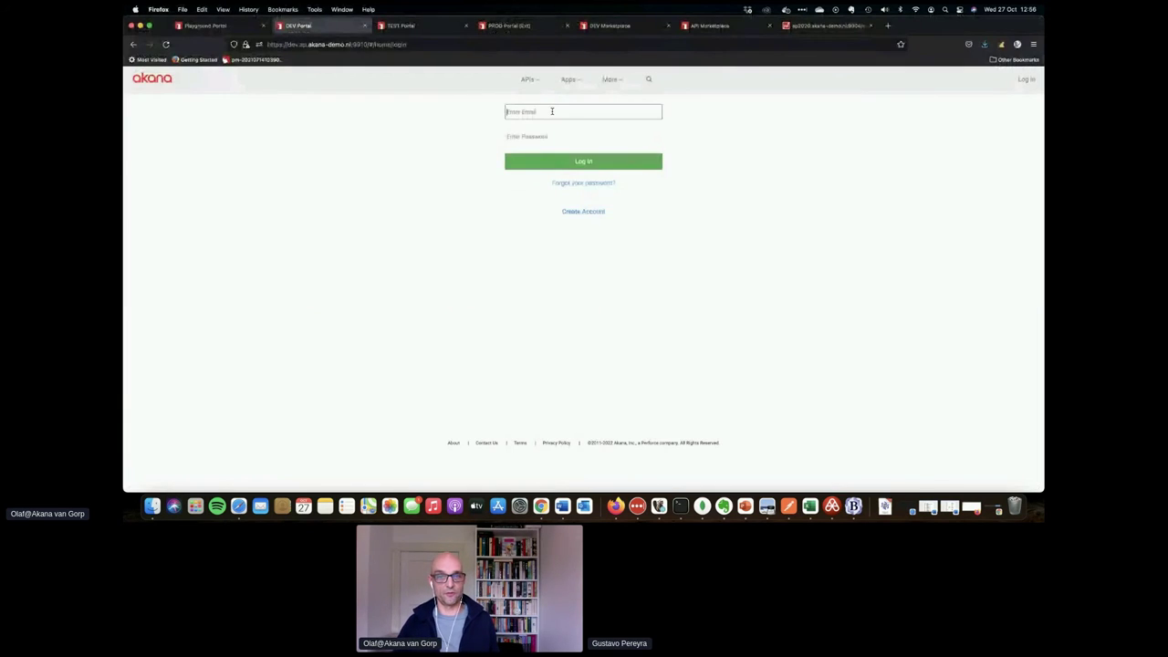
click(563, 160)
click(552, 136)
click(548, 181)
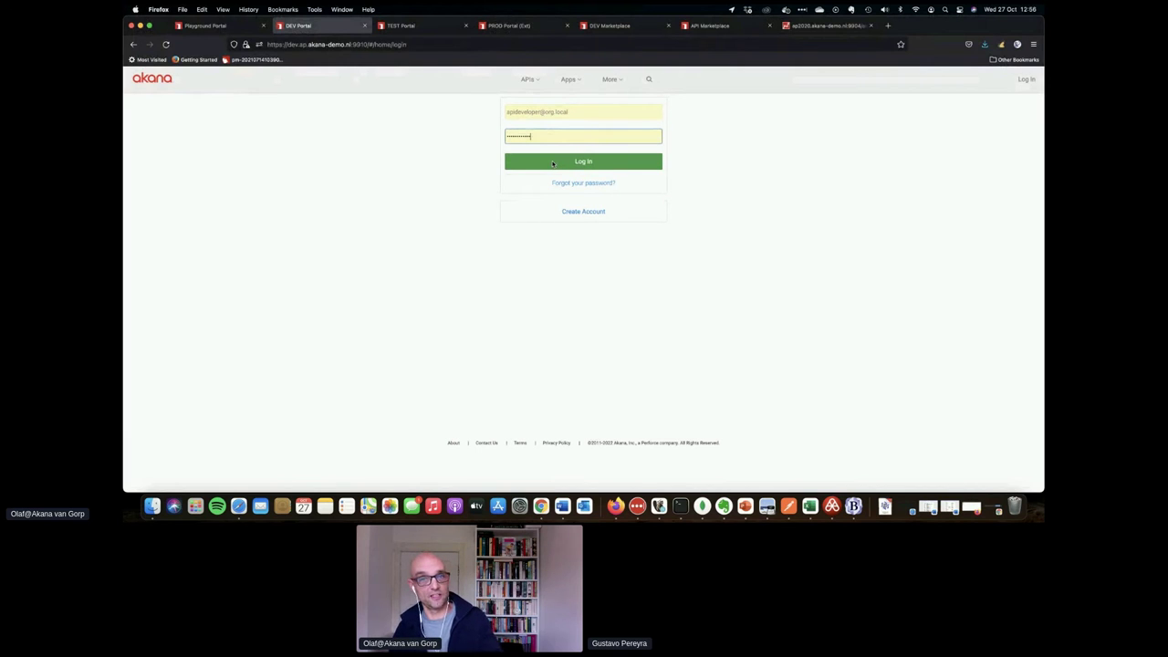
click(552, 163)
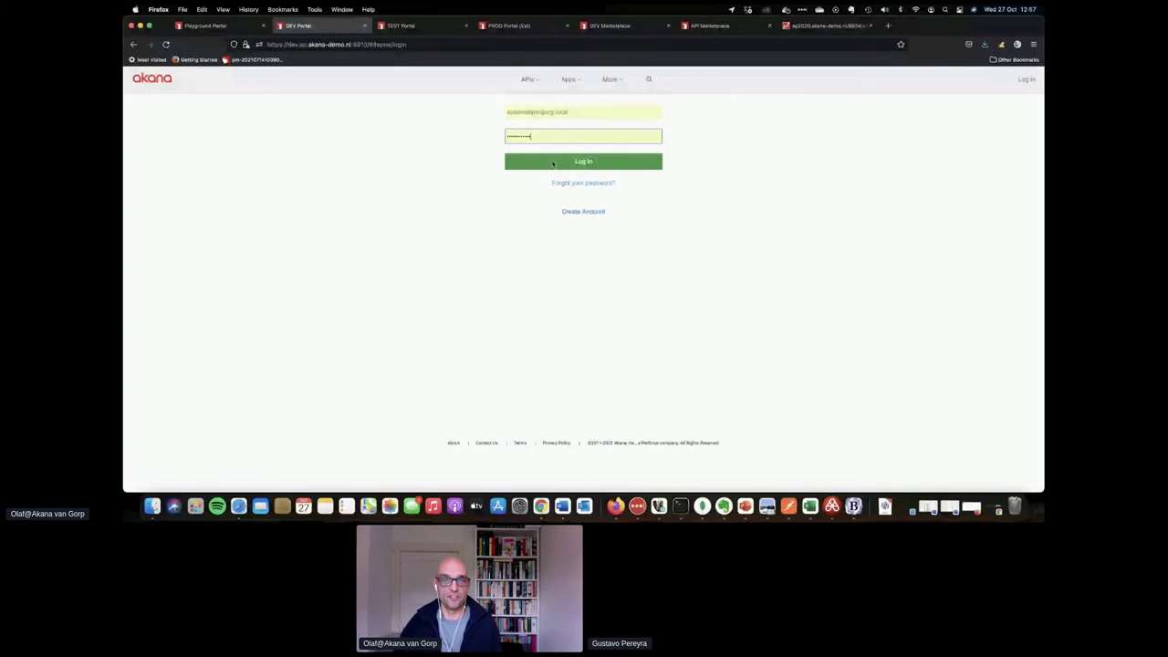
click(557, 161)
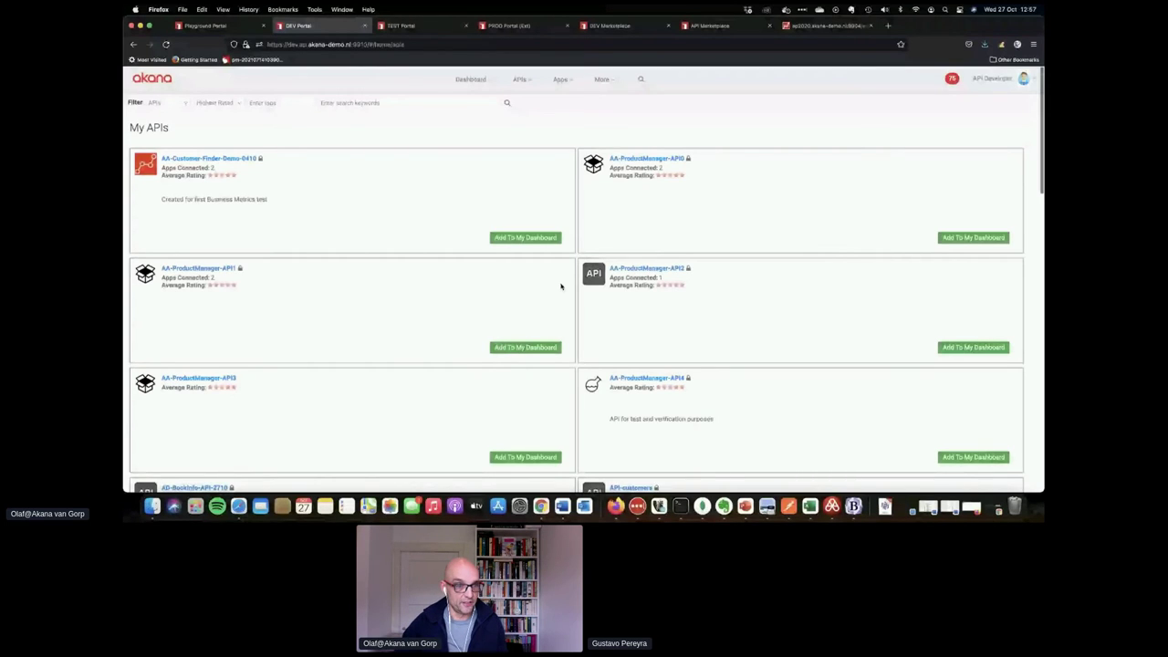
Open AD-BookInfo-API-2710's details and go to its Implementations section.
click(208, 277)
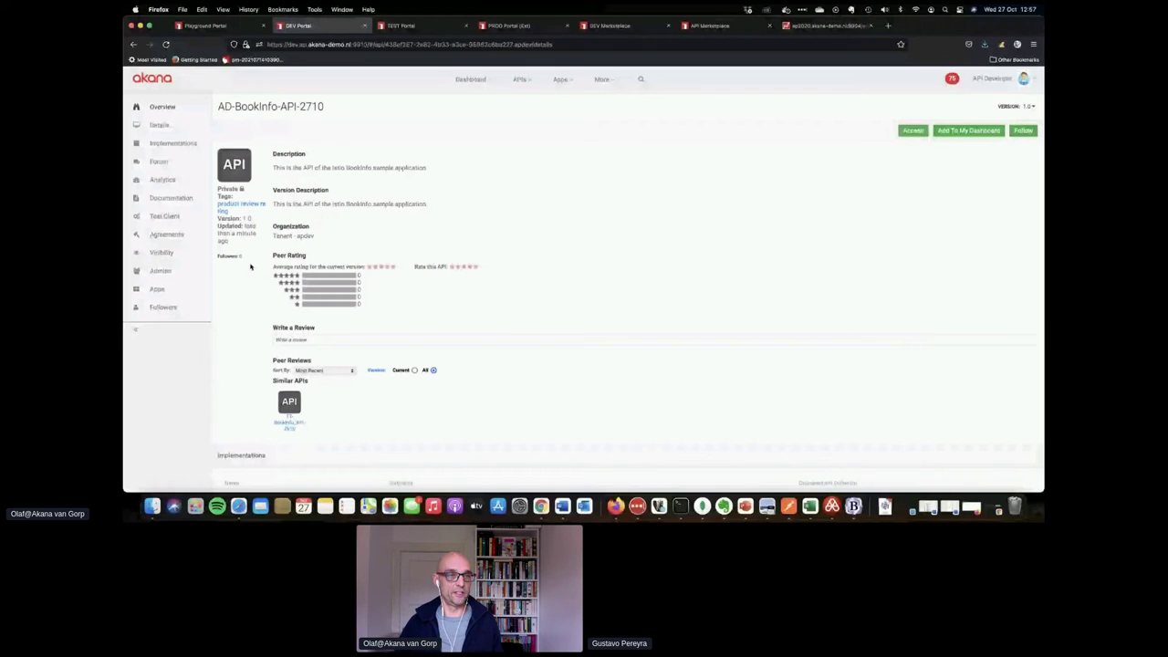
click(225, 25)
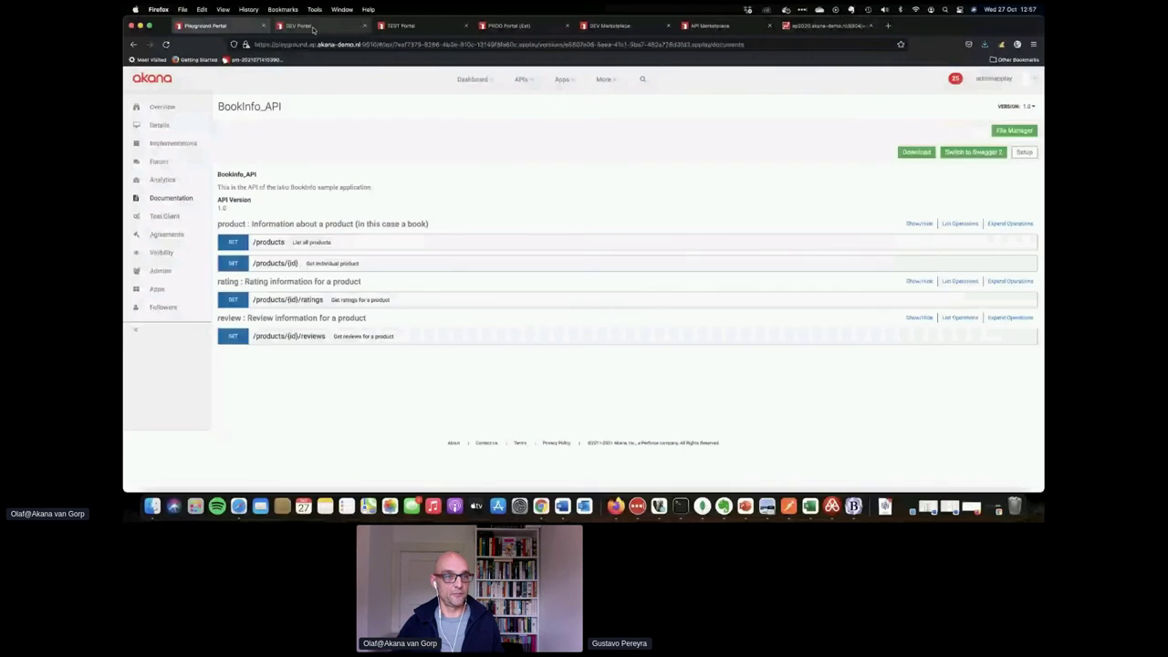
click(311, 26)
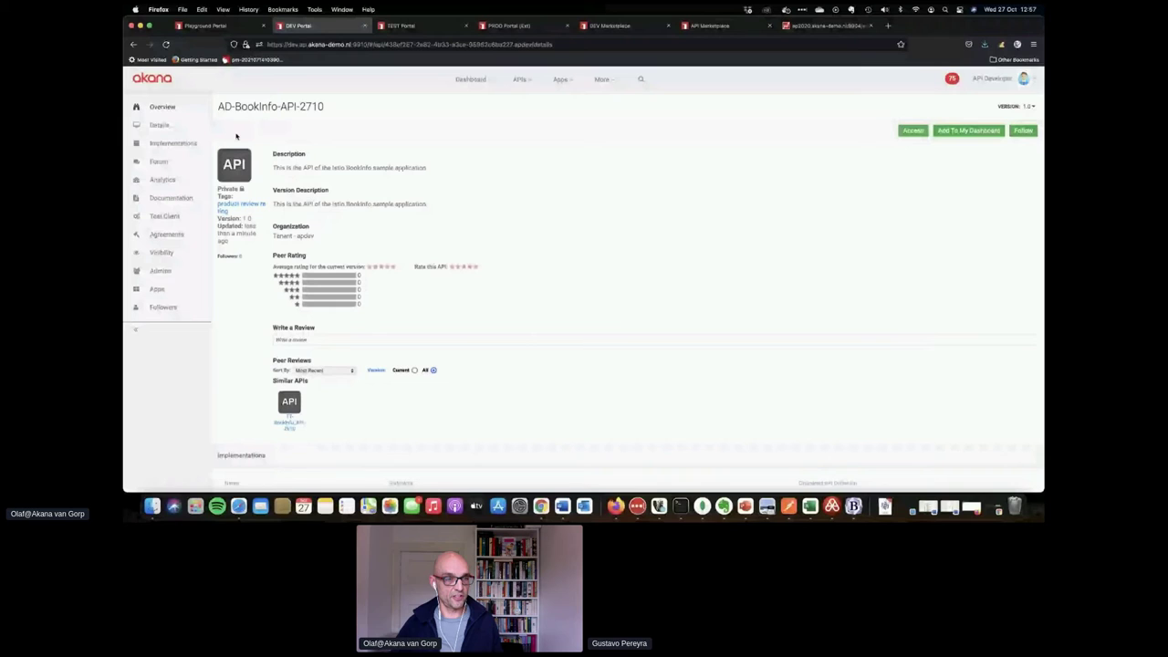
click(178, 144)
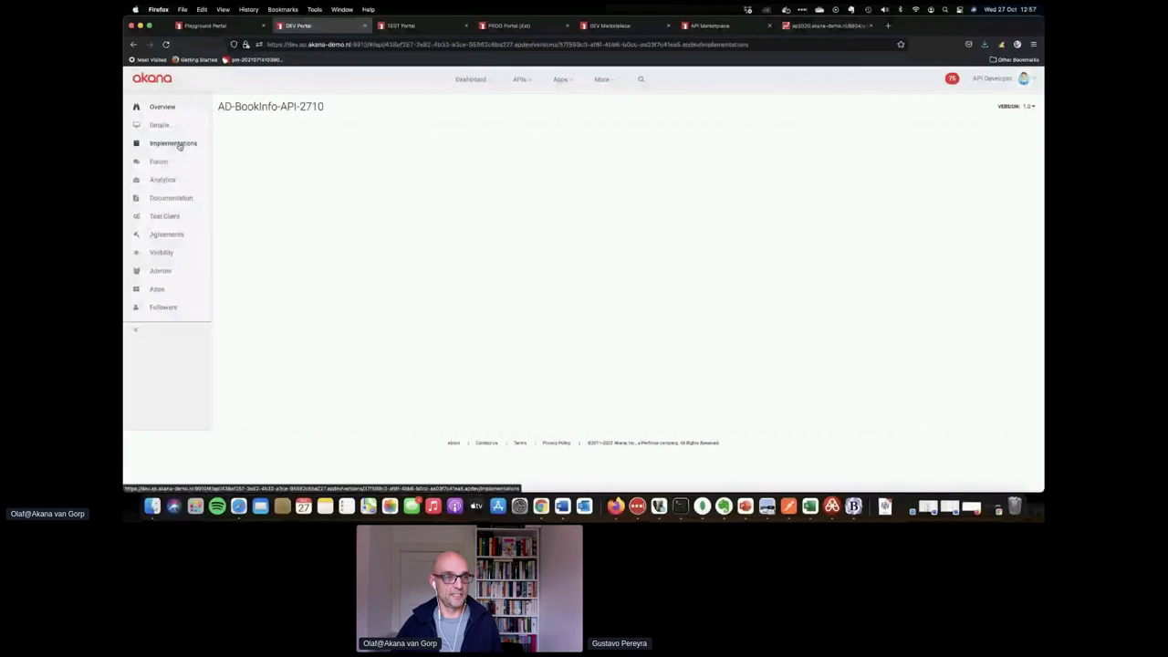
Review the Live implementation's DetailedAuditing and OAuthSecurity policies, then open AD-BookInfo-API-2710's Details page.
click(255, 161)
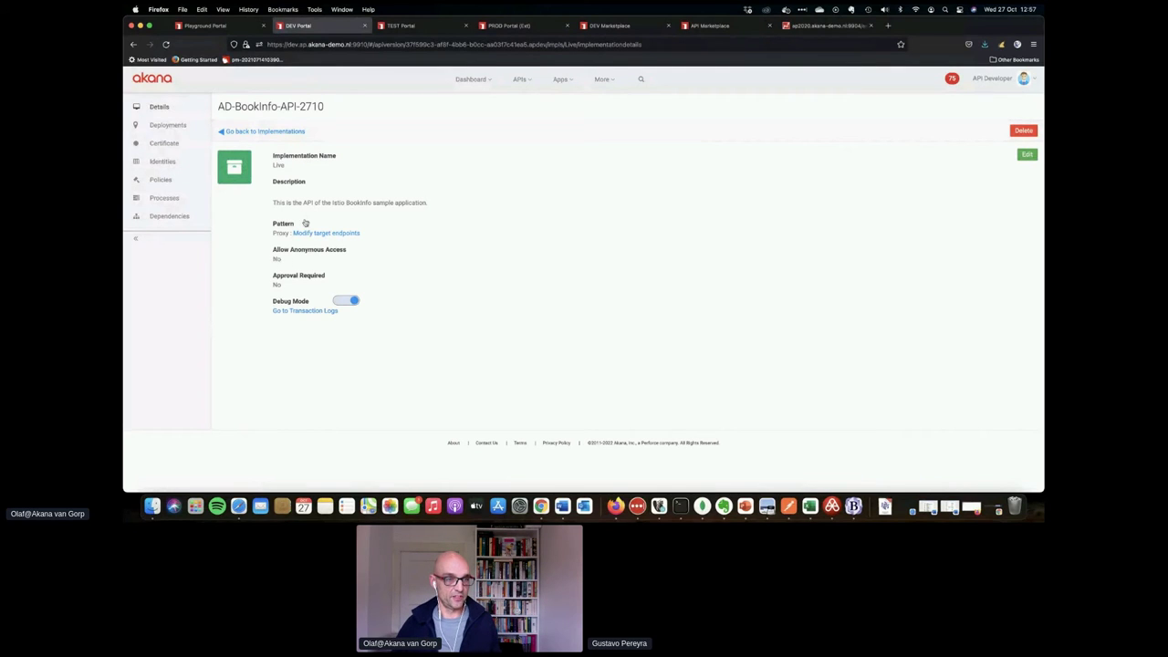
click(159, 180)
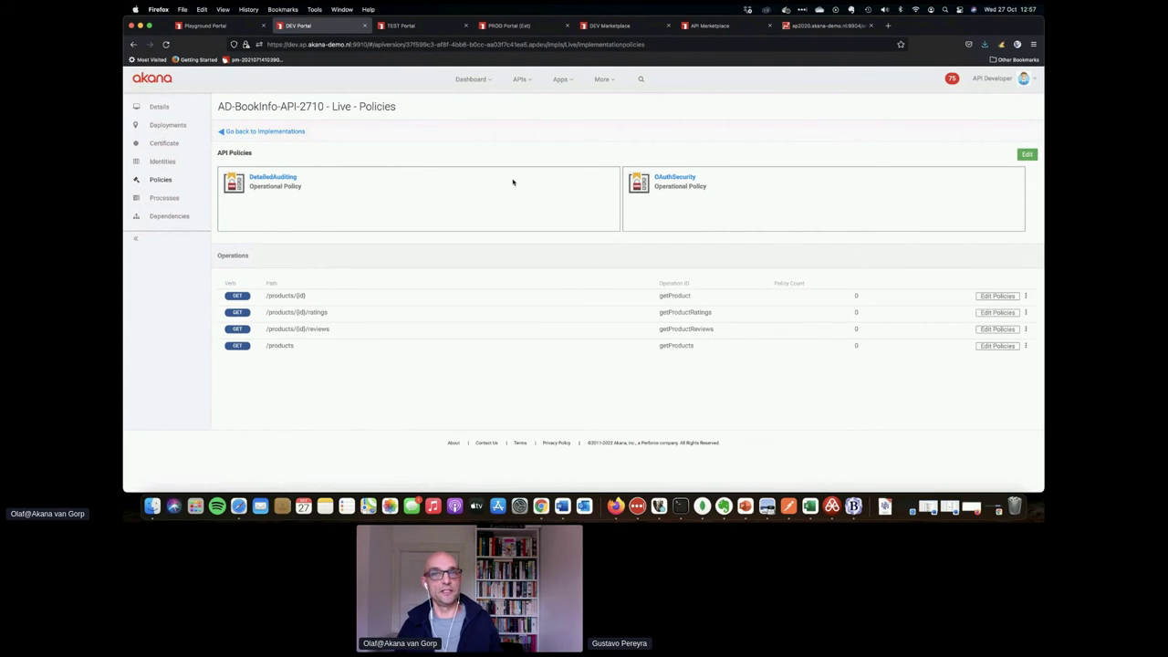
click(245, 132)
click(158, 125)
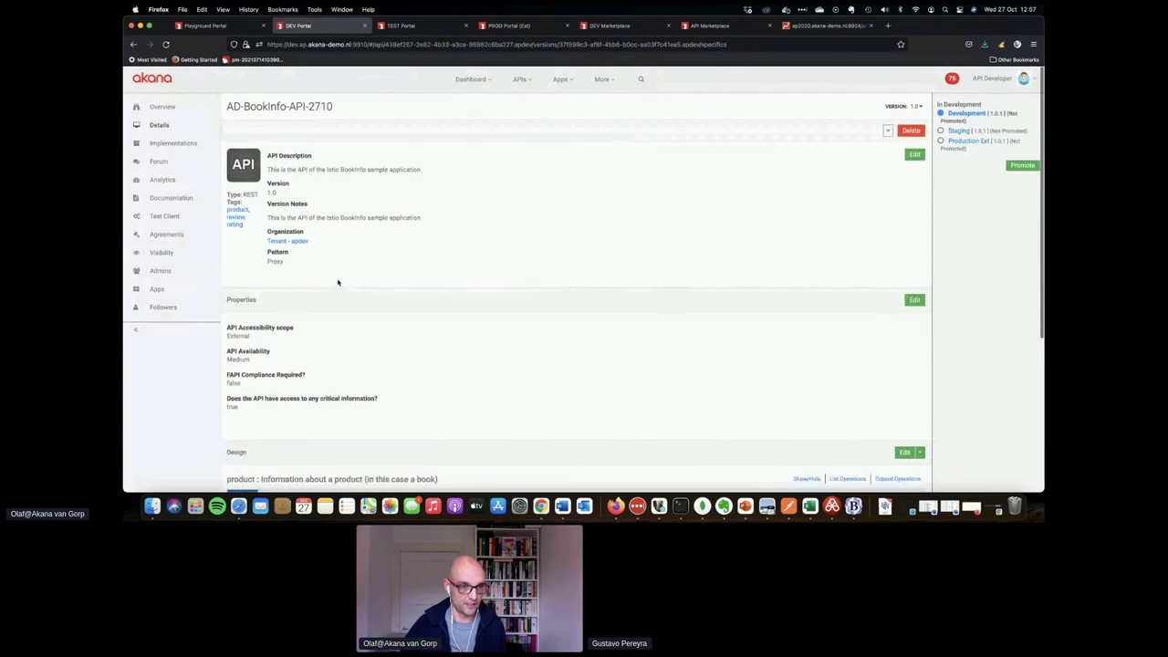
scroll(336, 282, down, 1)
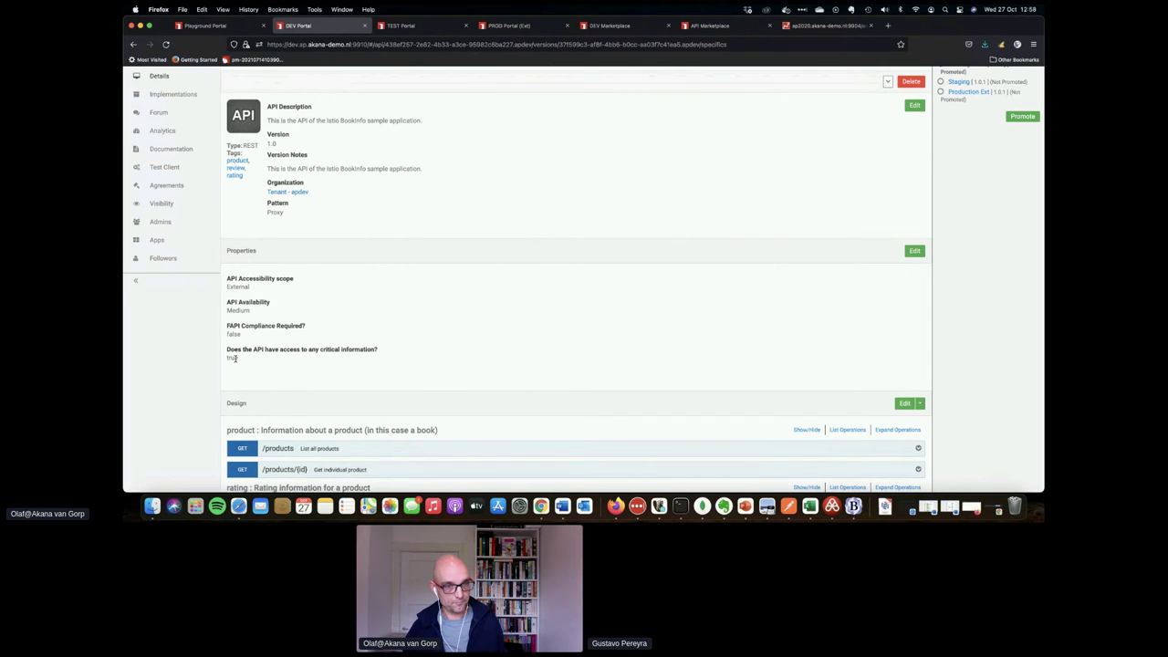
scroll(347, 368, up, 1)
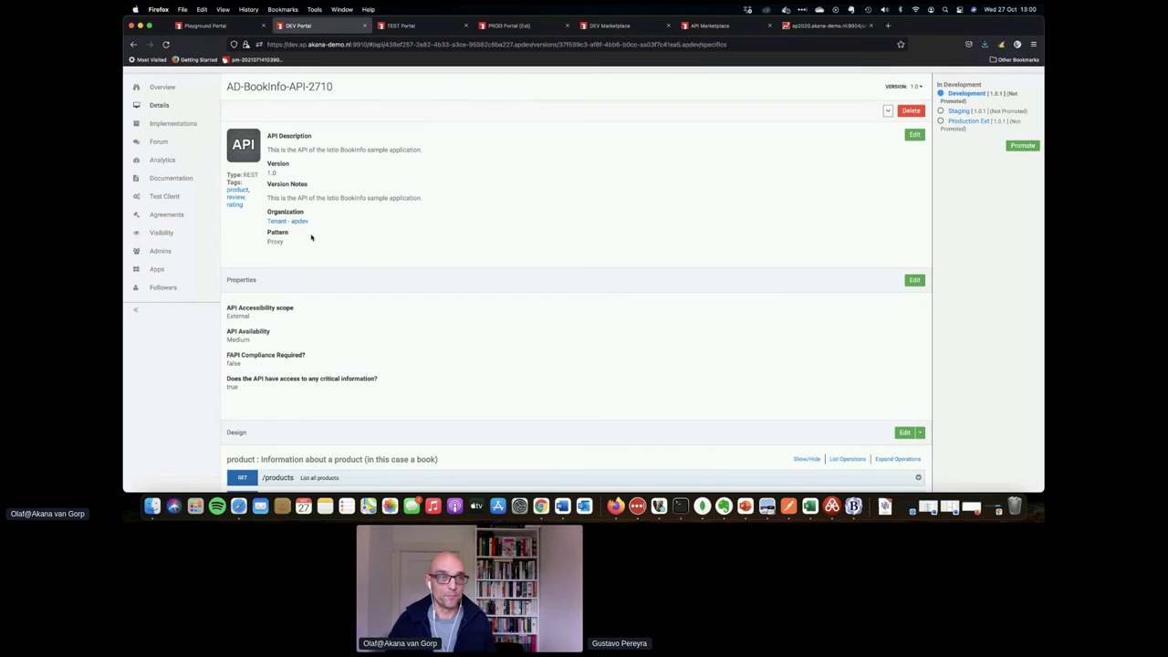
key(super+Tab)
key(super+Tab)
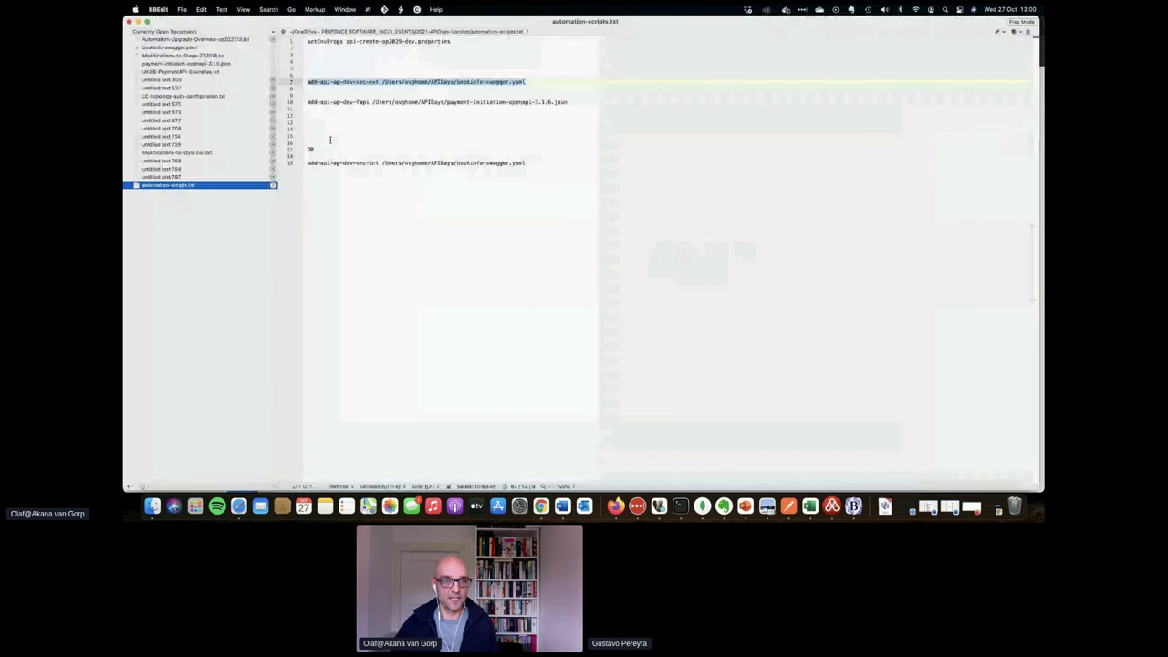
Select the payment-initiation add-api-ap-dev-fapi command line and bring Terminal to the front.
drag(309, 104, 587, 105)
key(super+c)
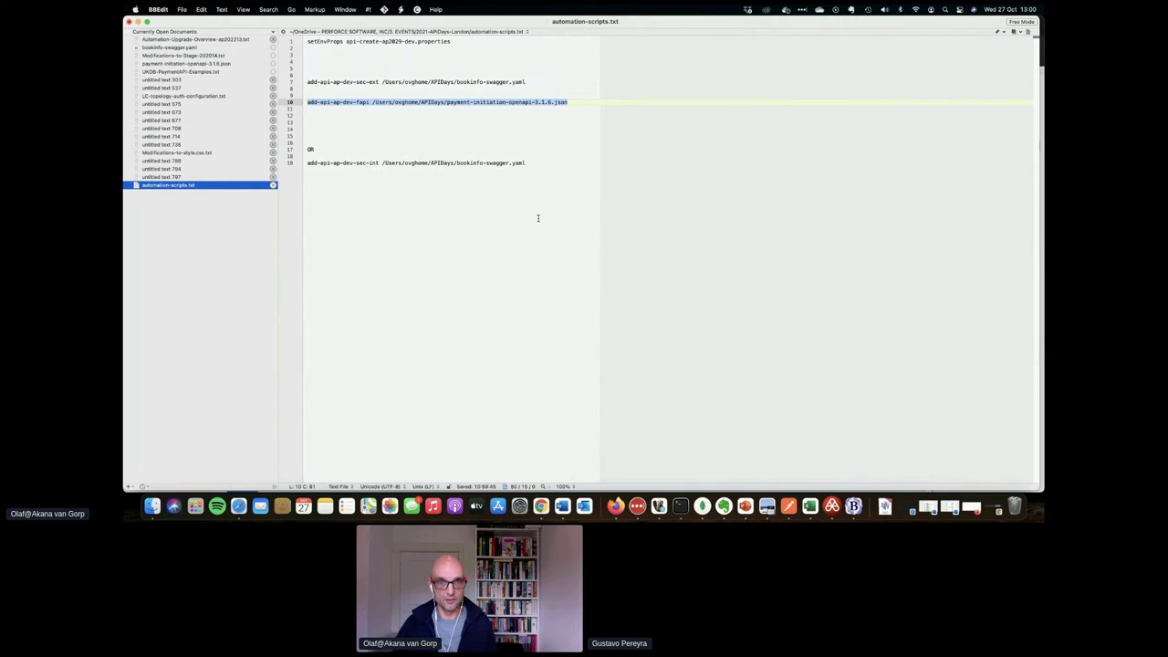
key(super+Tab)
key(super+Tab)
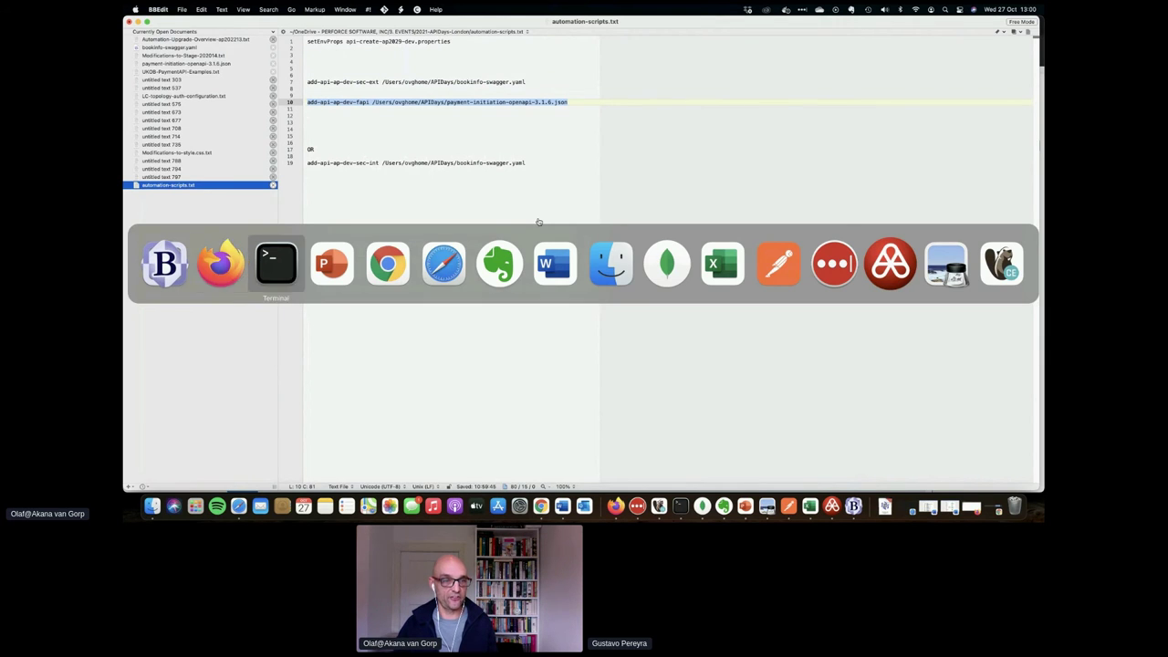
scroll(538, 218, down, 5)
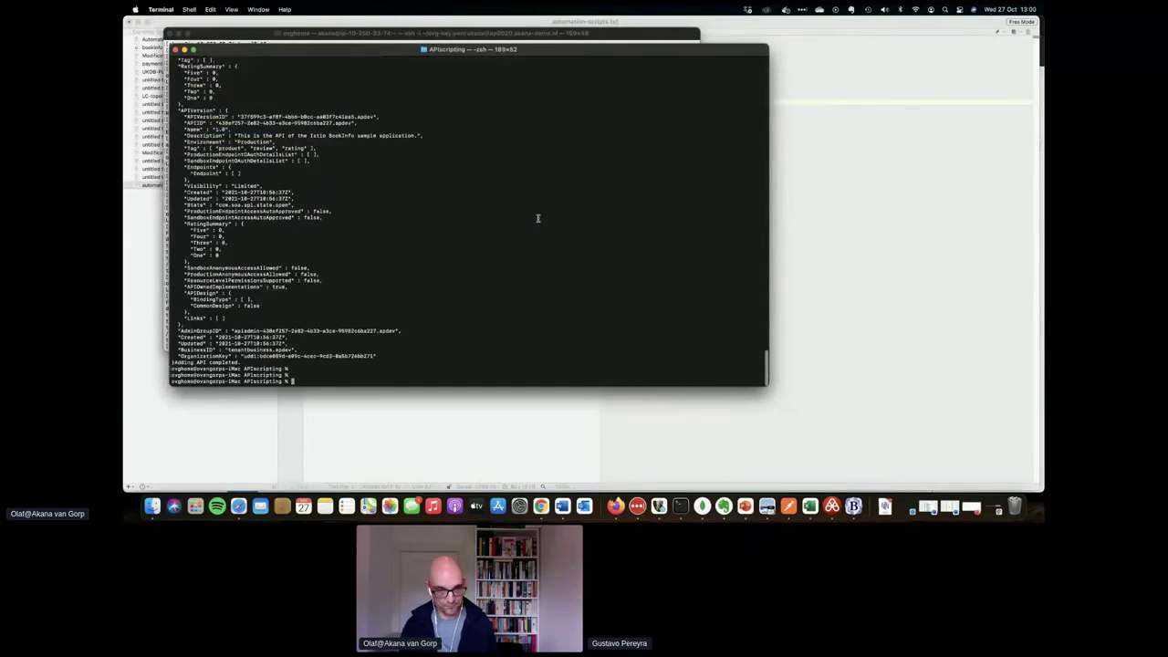
Run the pasted add-api-ap-dev-fapi command and select the new AD-Payment-Initiation-API-FAPI-2710 name.
key(super+v)
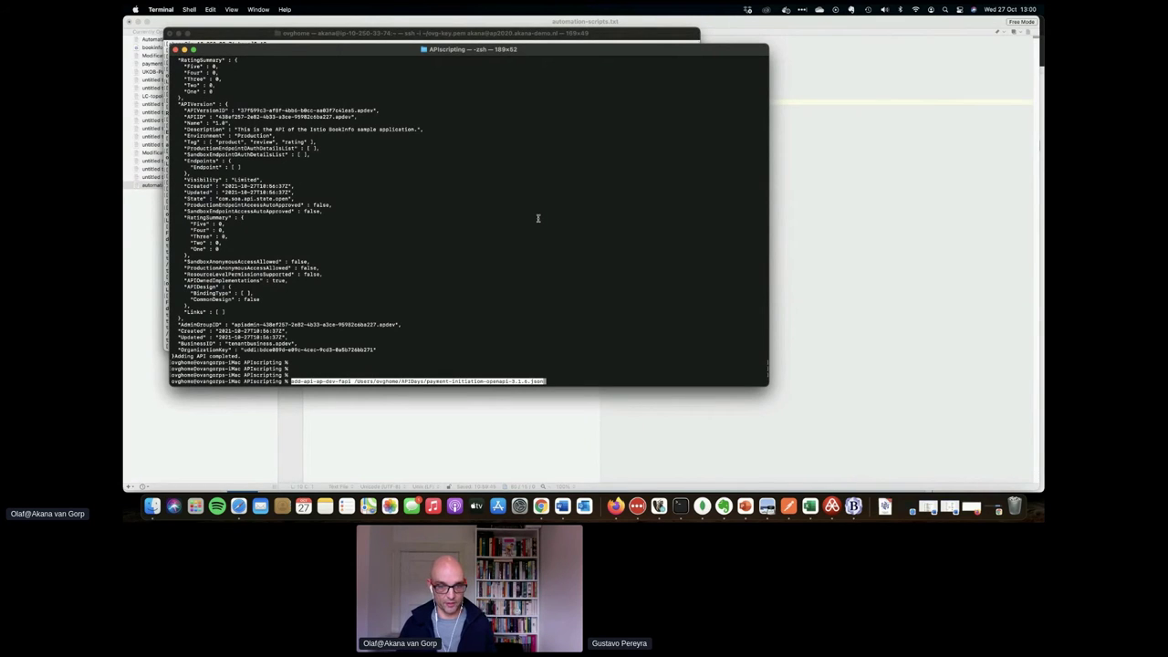
key(End)
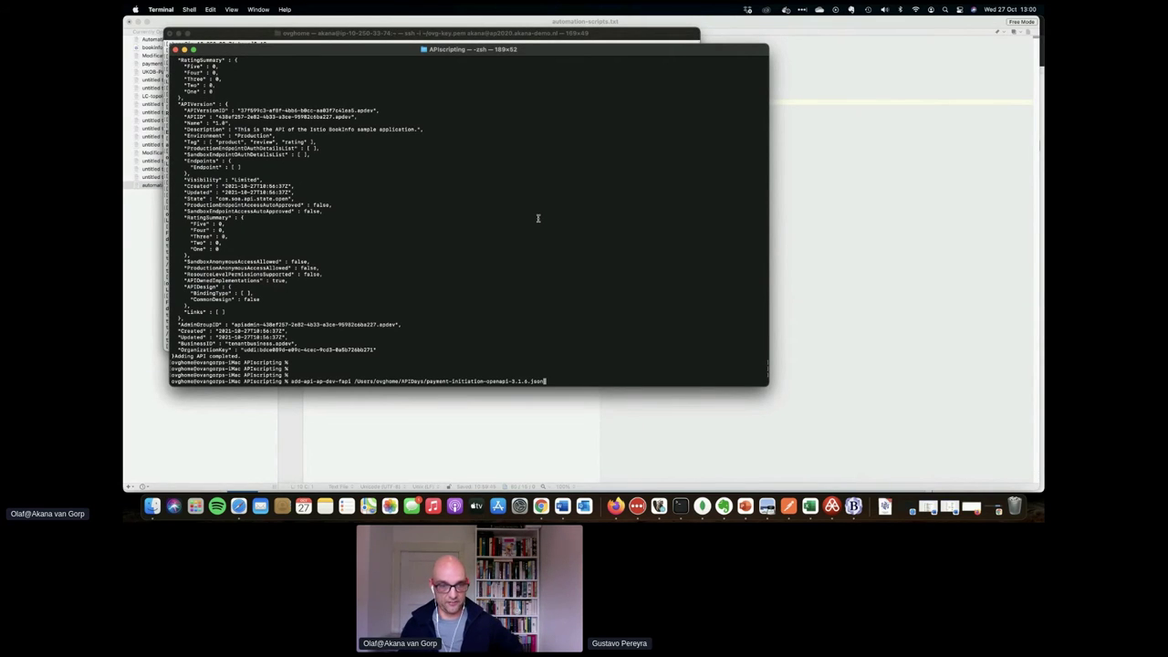
key(Return)
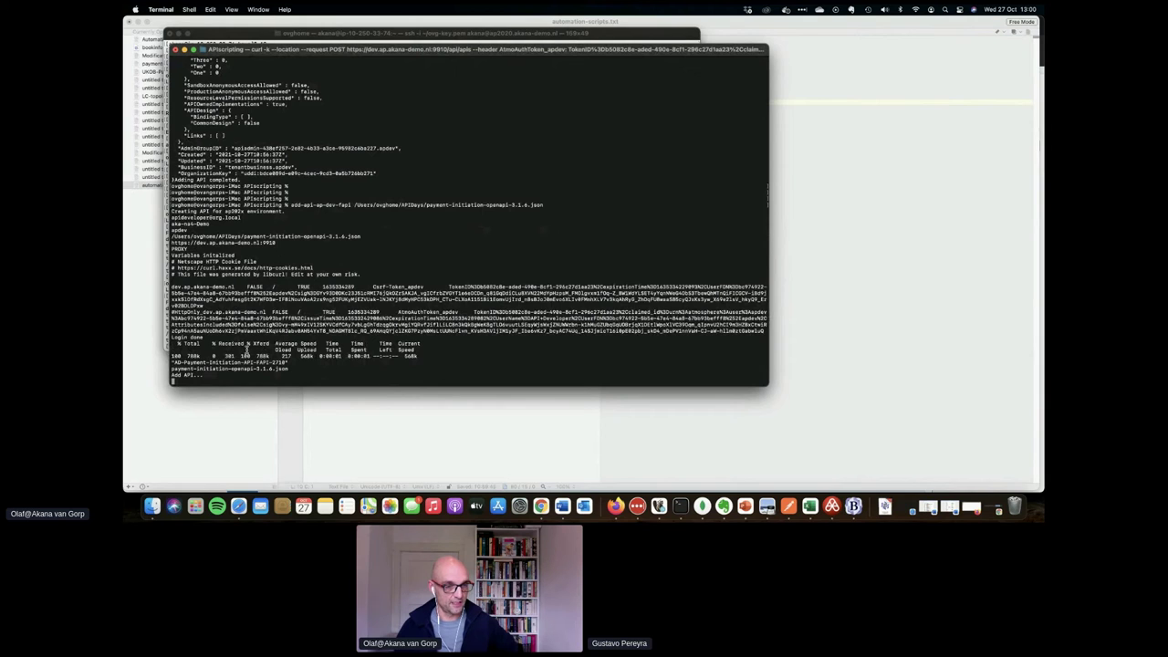
scroll(269, 217, up, 4)
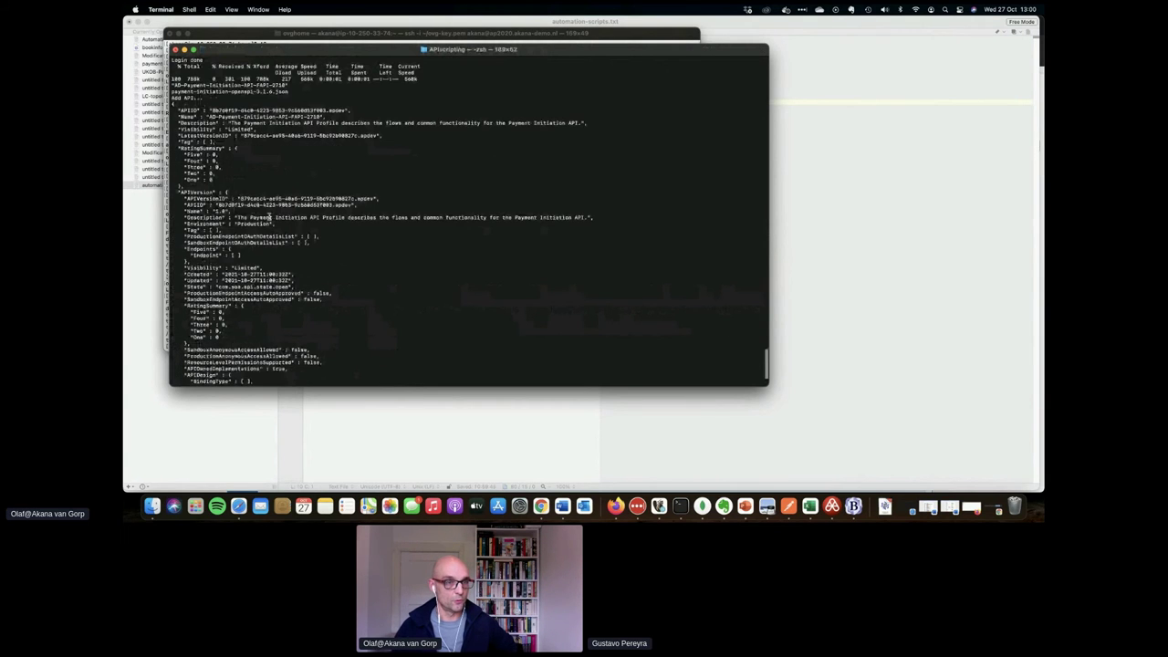
drag(208, 116, 324, 115)
key(super+Tab)
key(super+Tab)
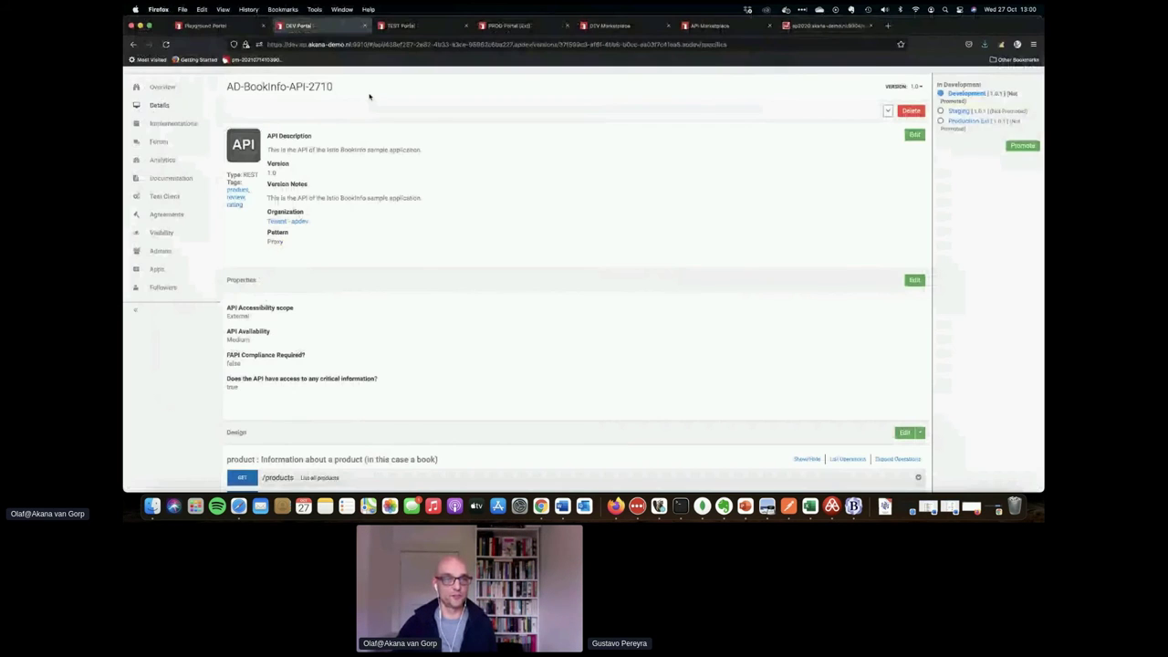
Open AD-Payment-Initiation-API-FAPI-2710 from My APIs and go to its Details page.
scroll(330, 128, up, 1)
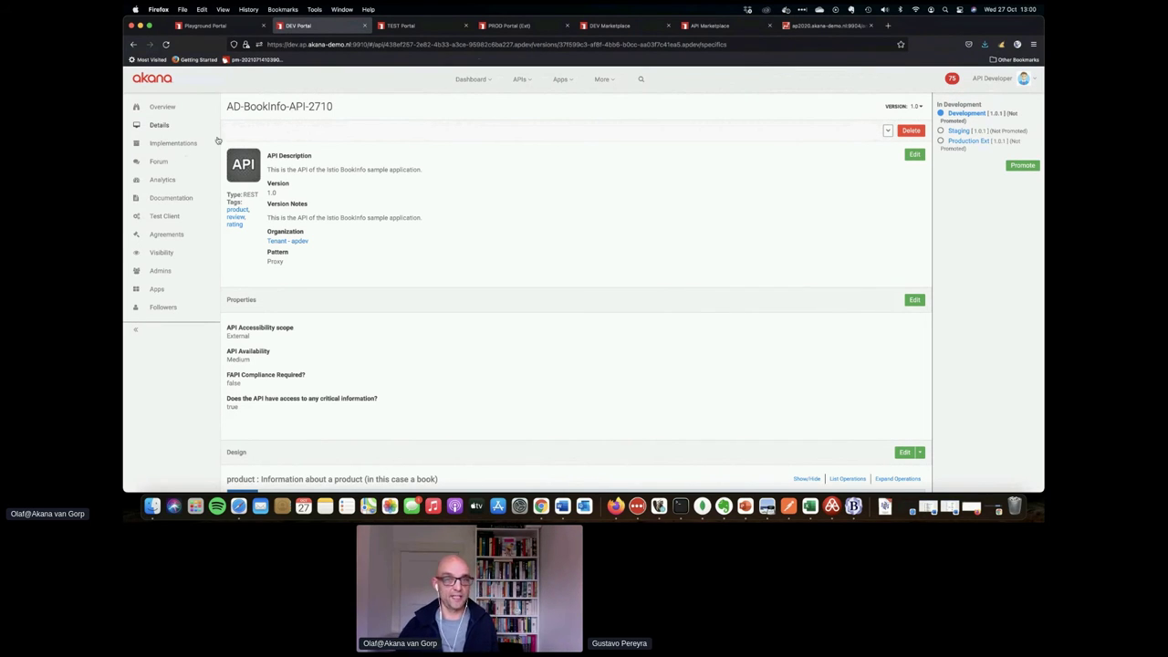
click(519, 80)
click(529, 113)
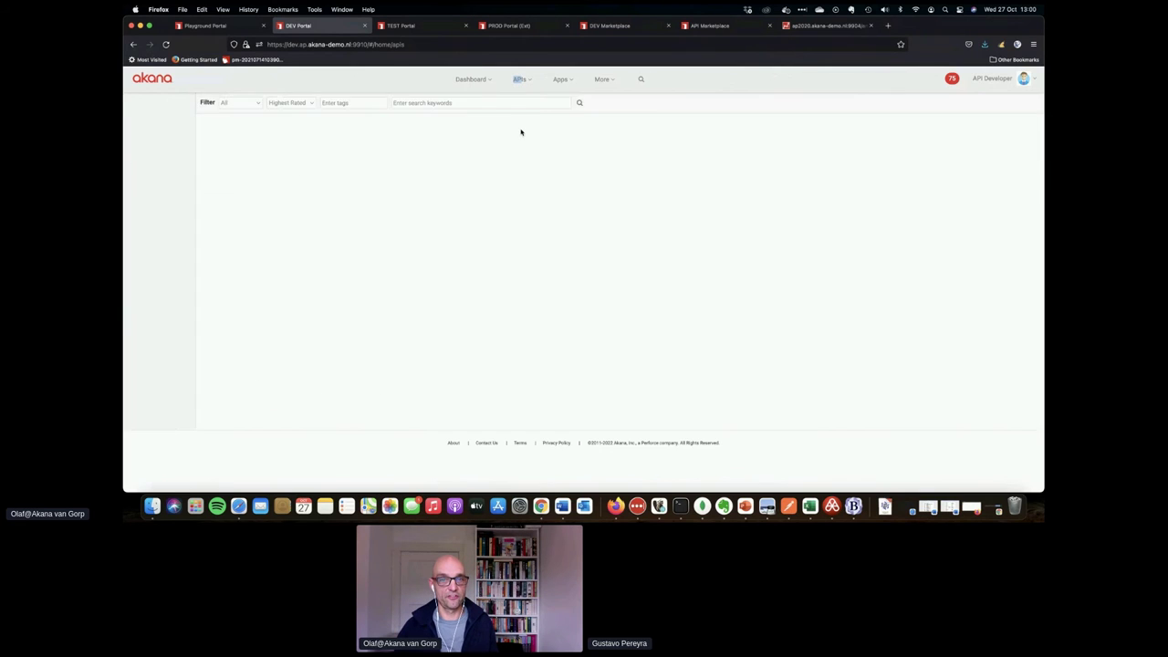
scroll(428, 169, down, 5)
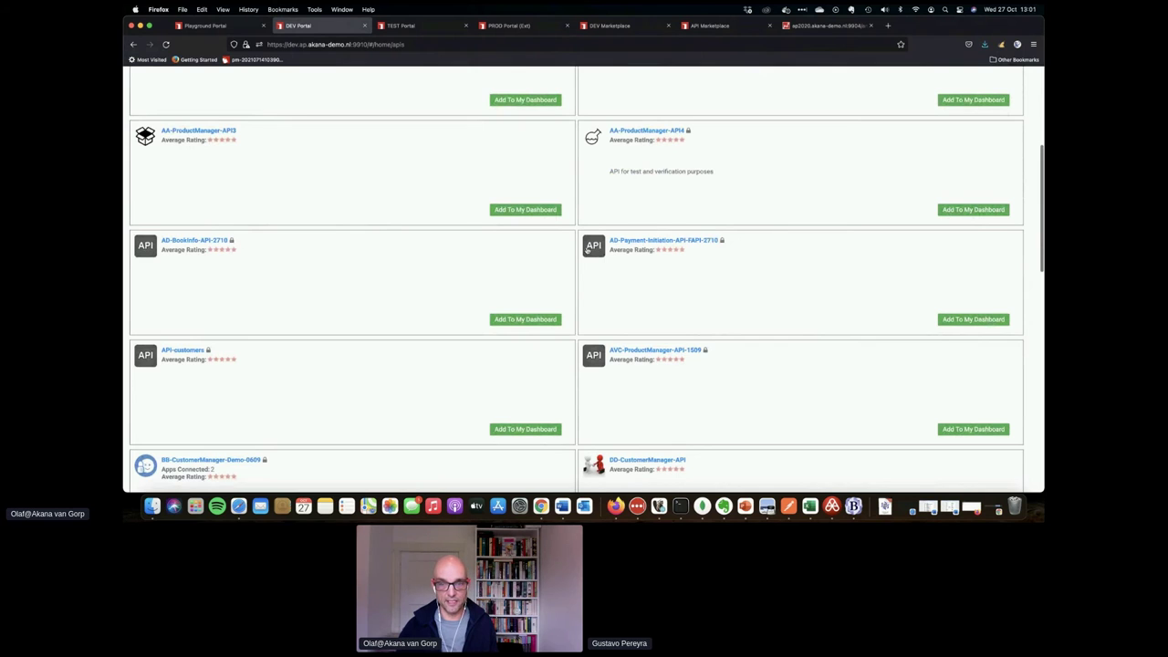
click(647, 242)
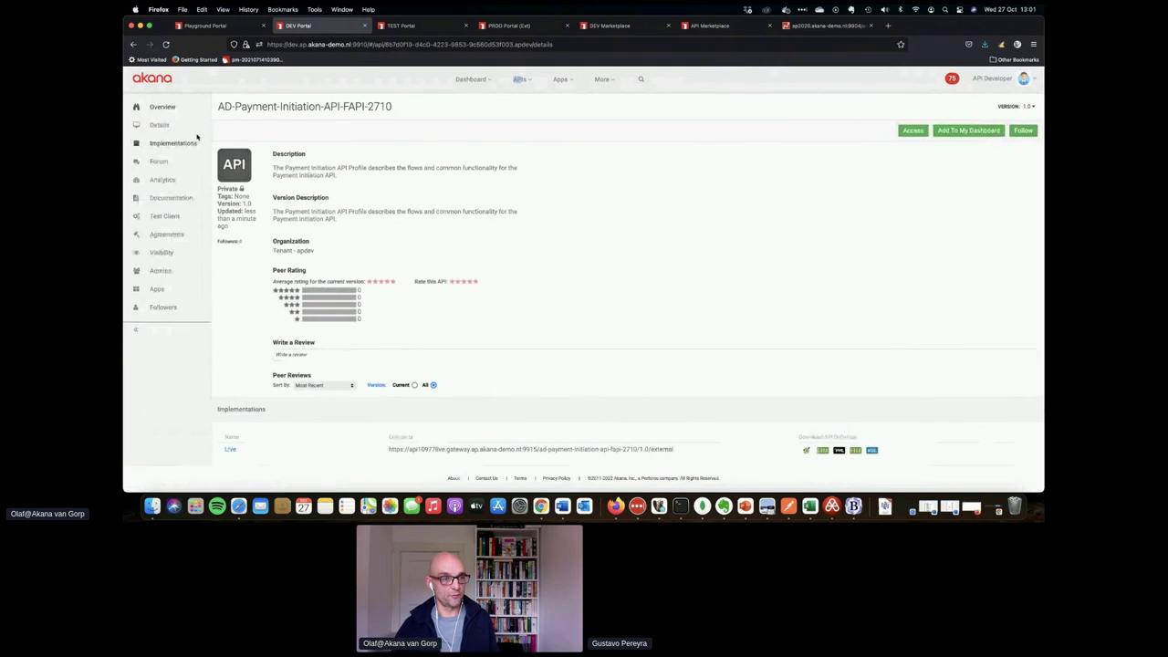
click(162, 125)
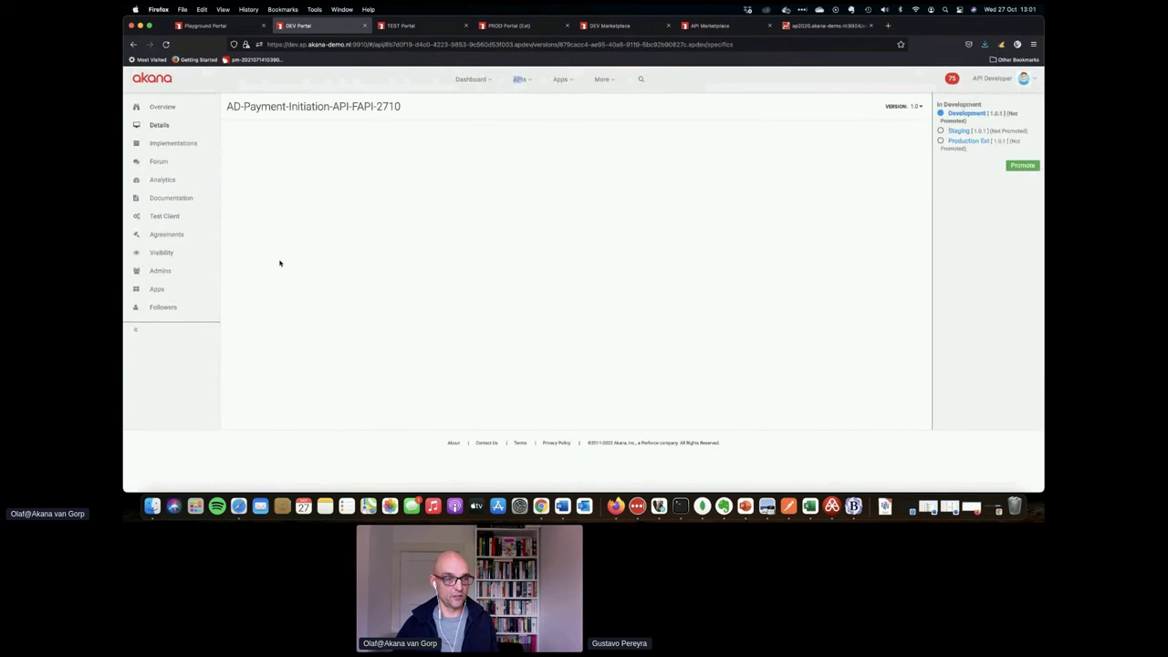
Highlight the 'true' value under FAPI Compliance Required?, then go to the API's Implementations.
scroll(281, 334, down, 1)
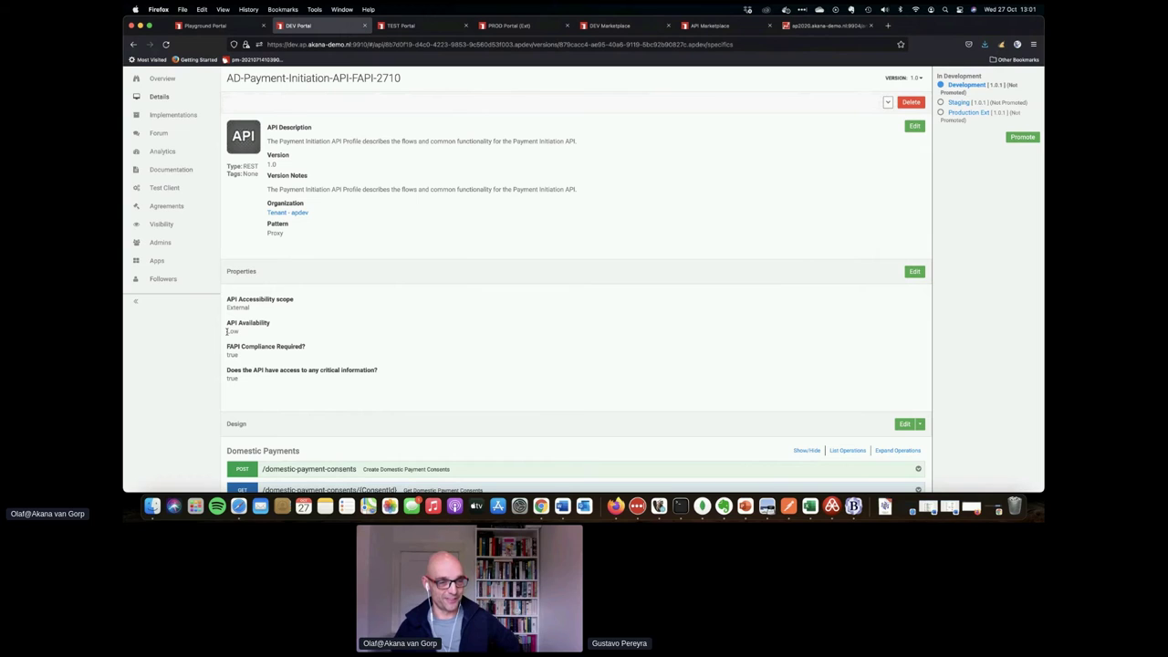
drag(227, 355, 240, 357)
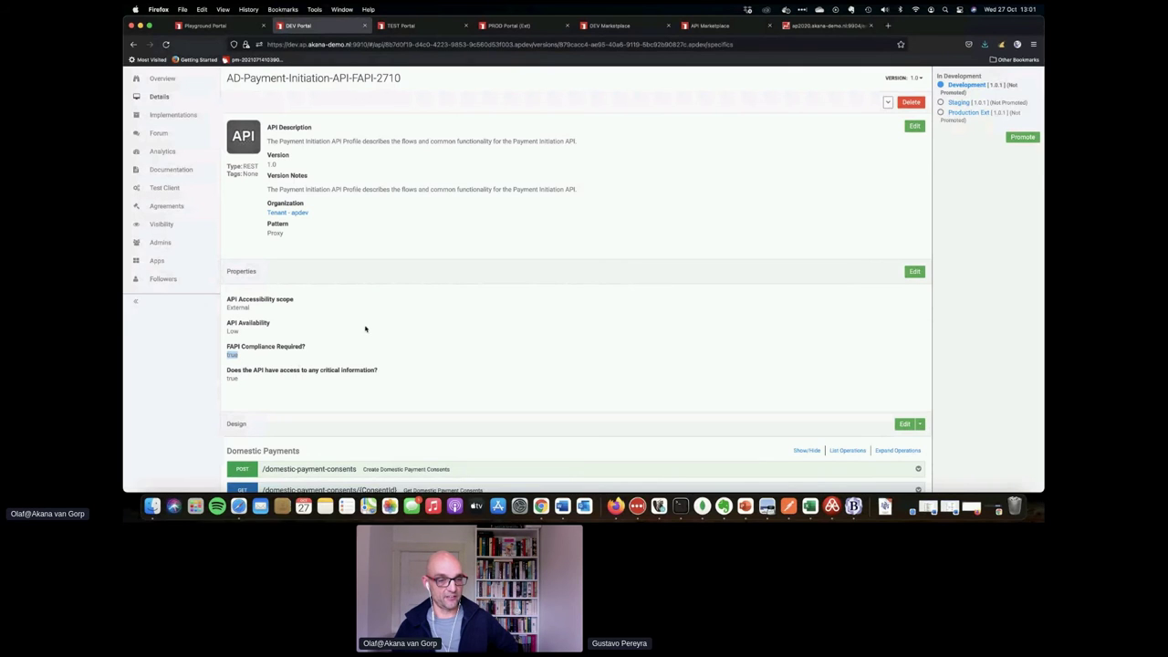
scroll(365, 329, up, 1)
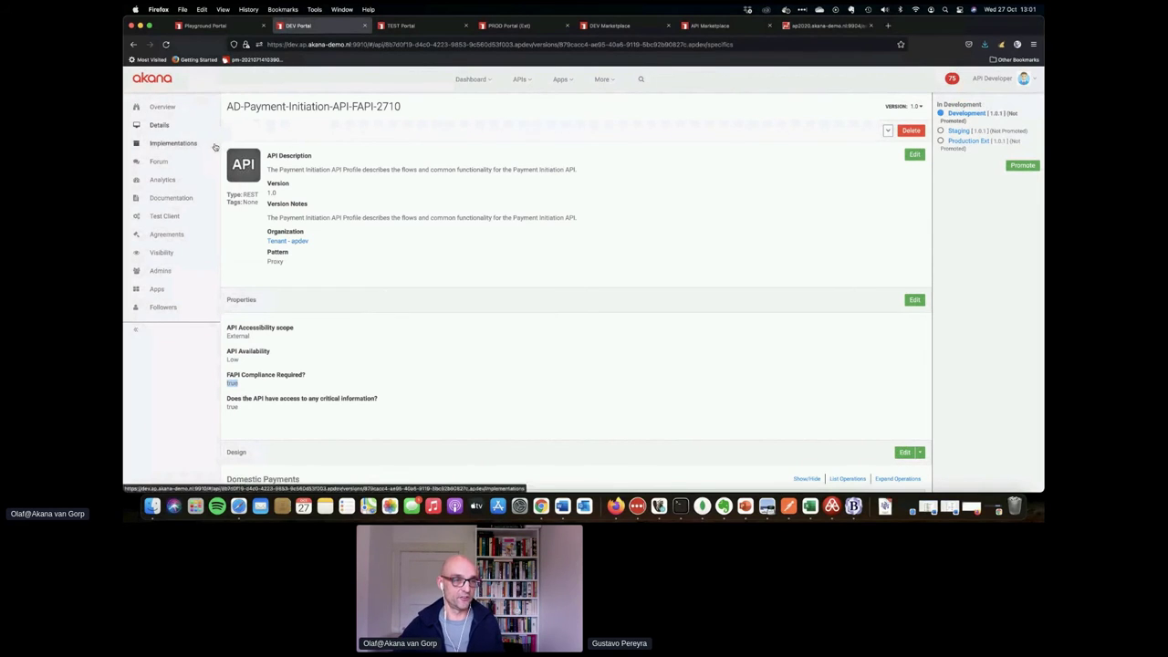
click(165, 144)
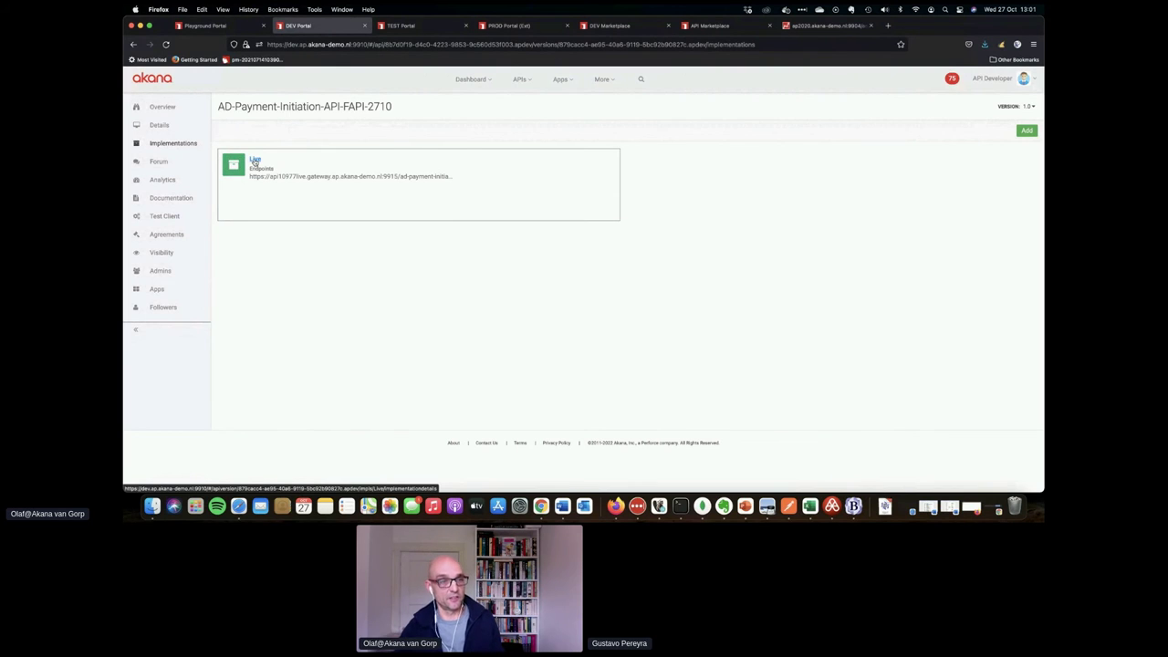
Review the Live implementation's three policies, including JOSE Security, then return to Implementations.
click(255, 160)
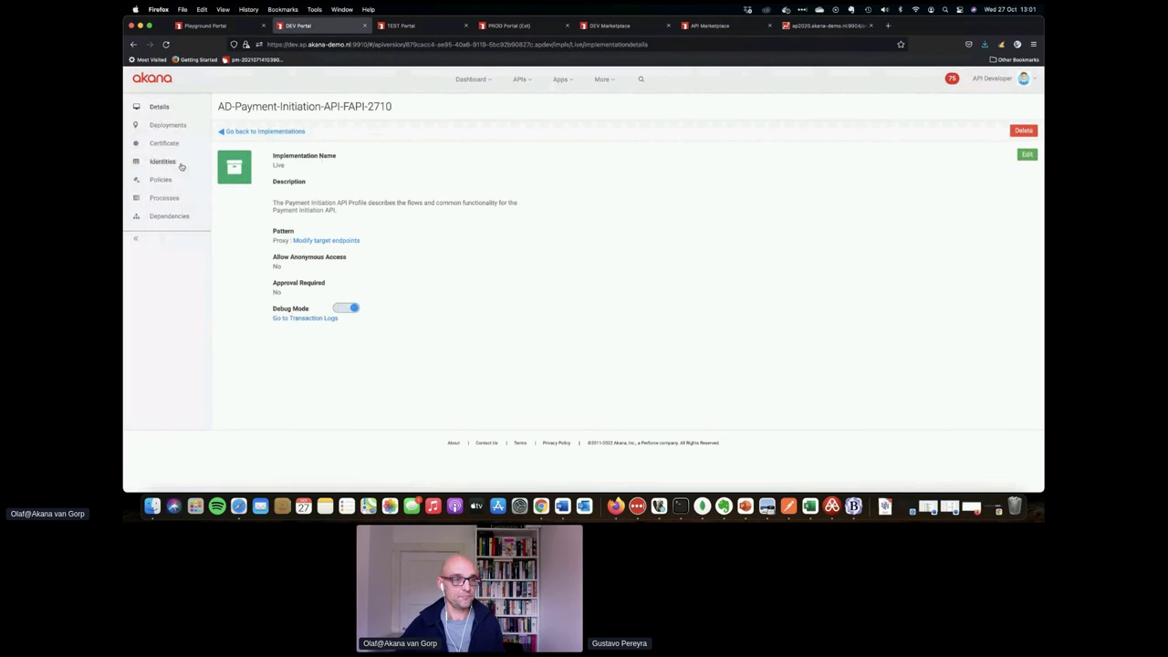
click(169, 180)
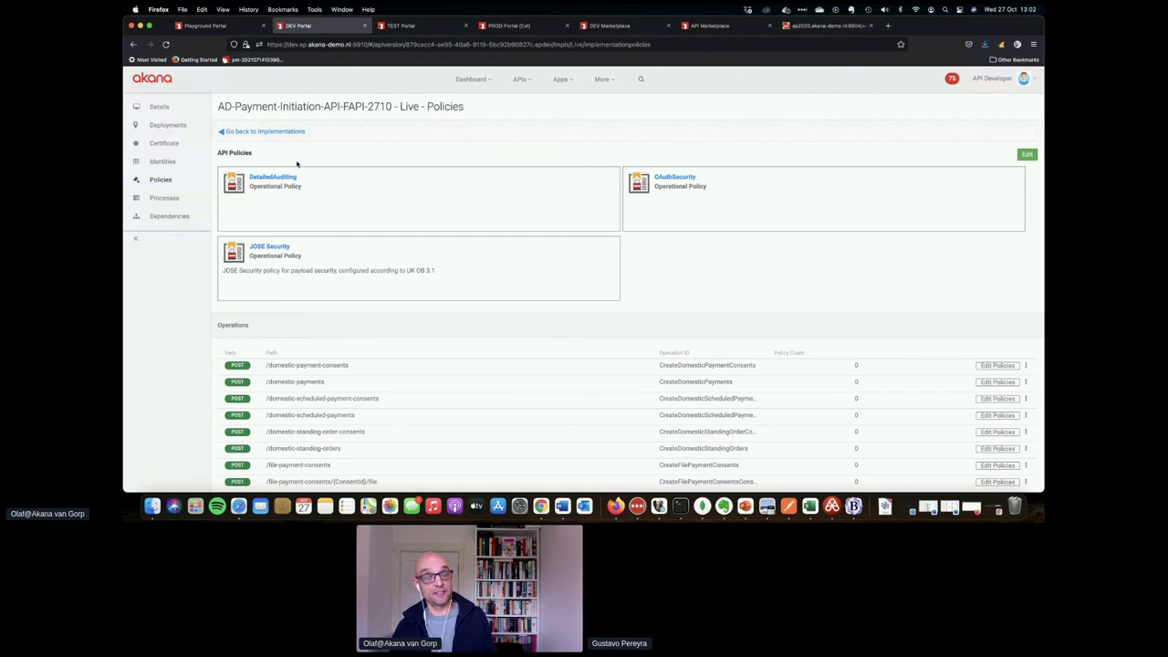
click(279, 132)
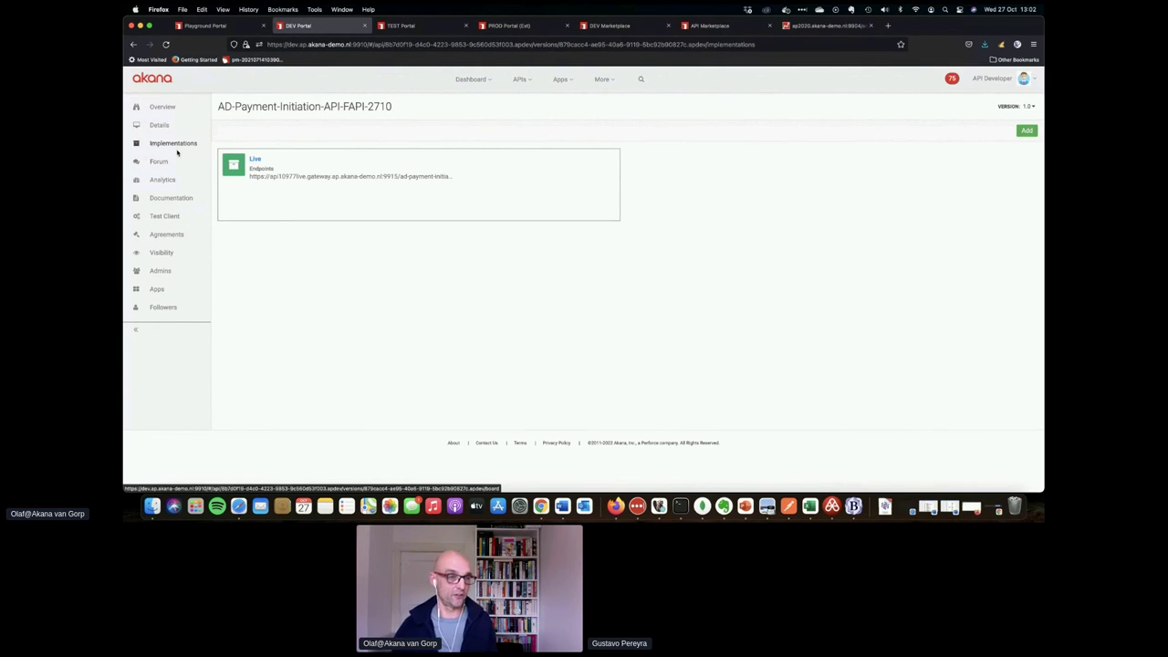
Scroll through the Documentation page's Domestic Payments and Payment Details endpoints.
click(170, 197)
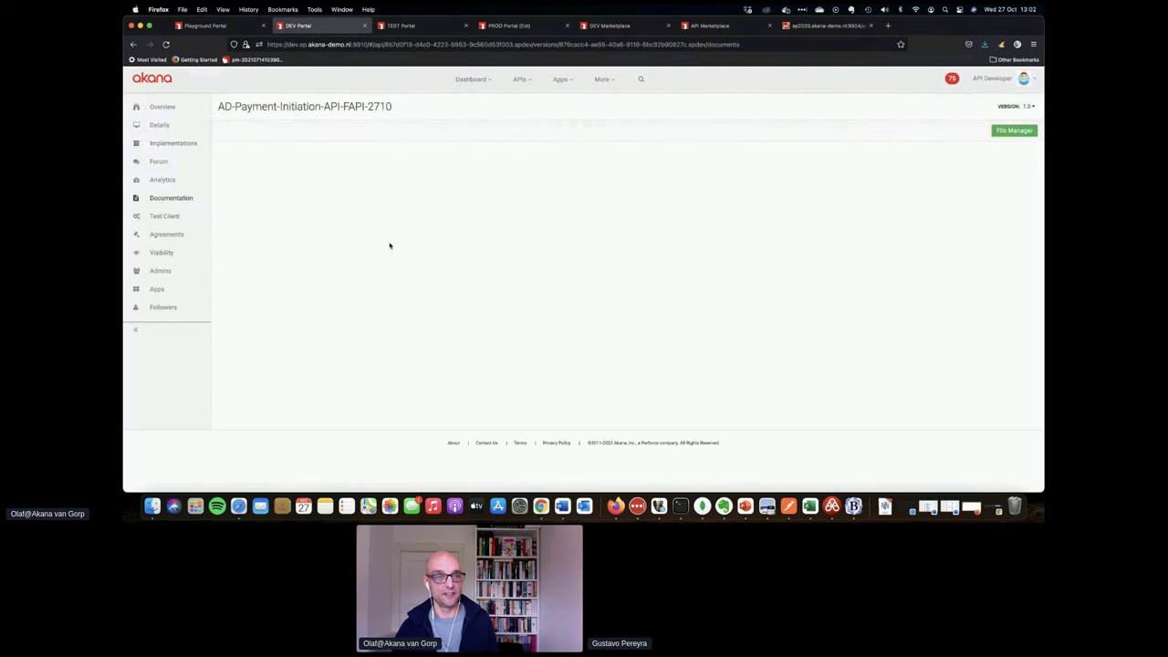
scroll(402, 247, down, 1)
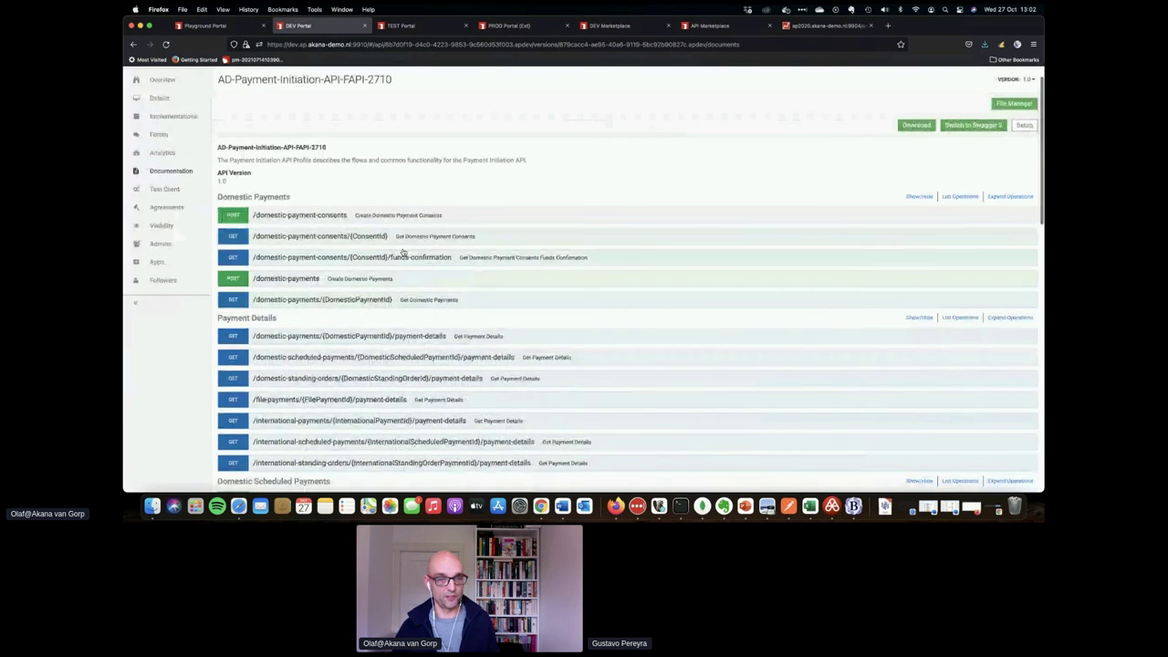
scroll(401, 253, down, 3)
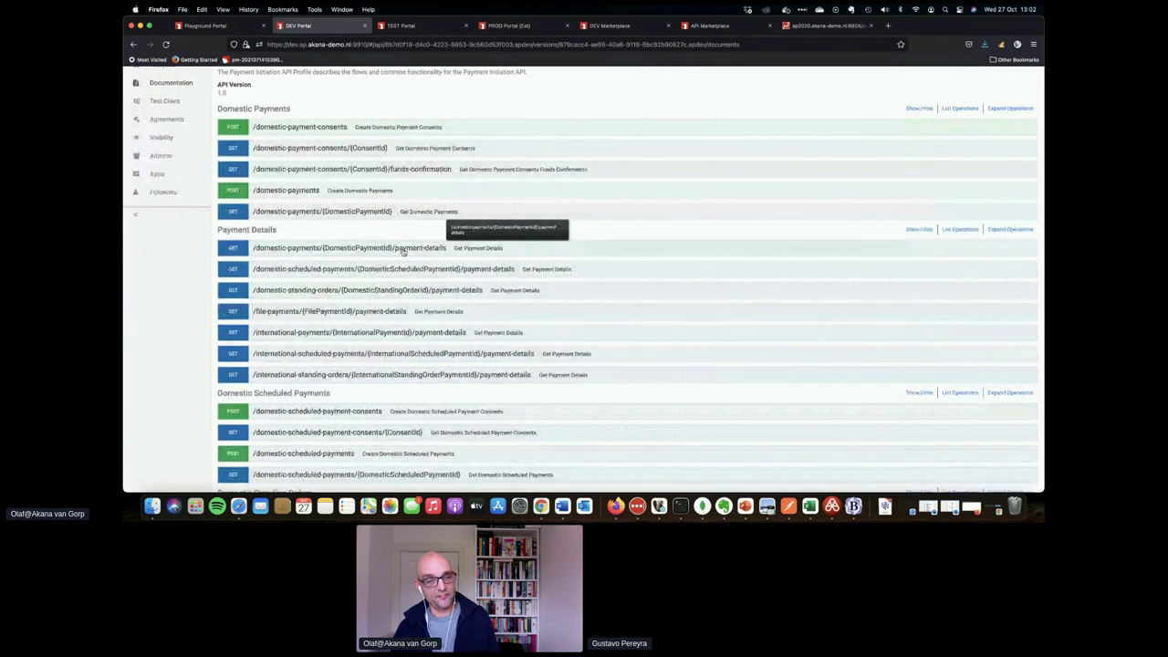
scroll(403, 252, up, 1)
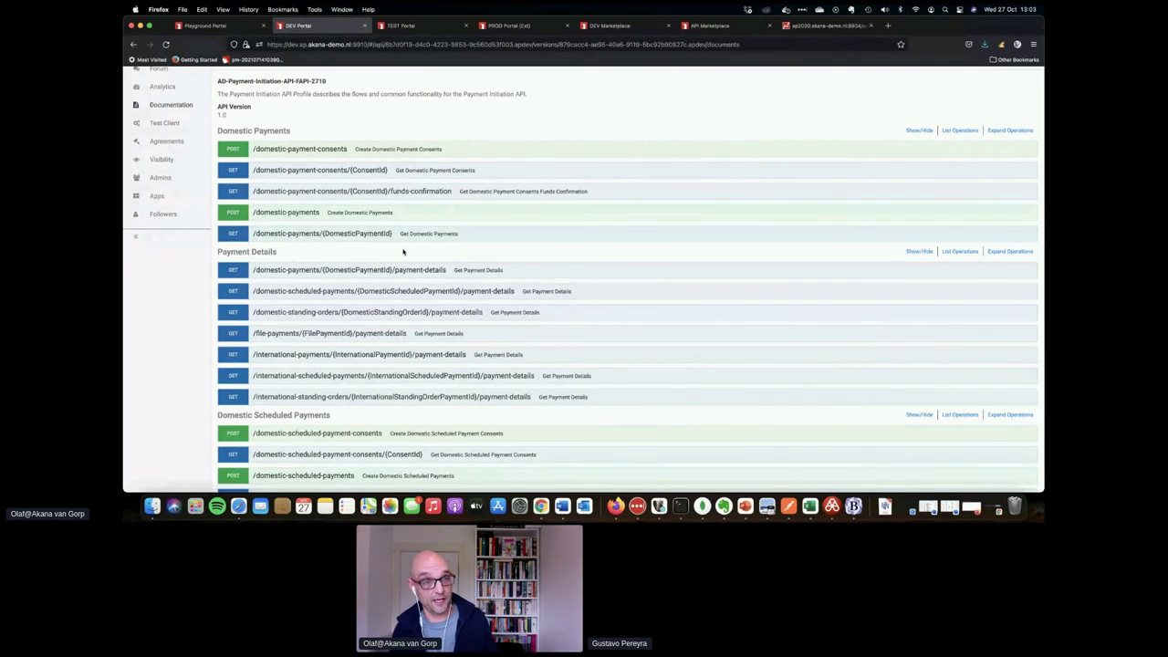
scroll(402, 252, up, 2)
scroll(402, 252, up, 1)
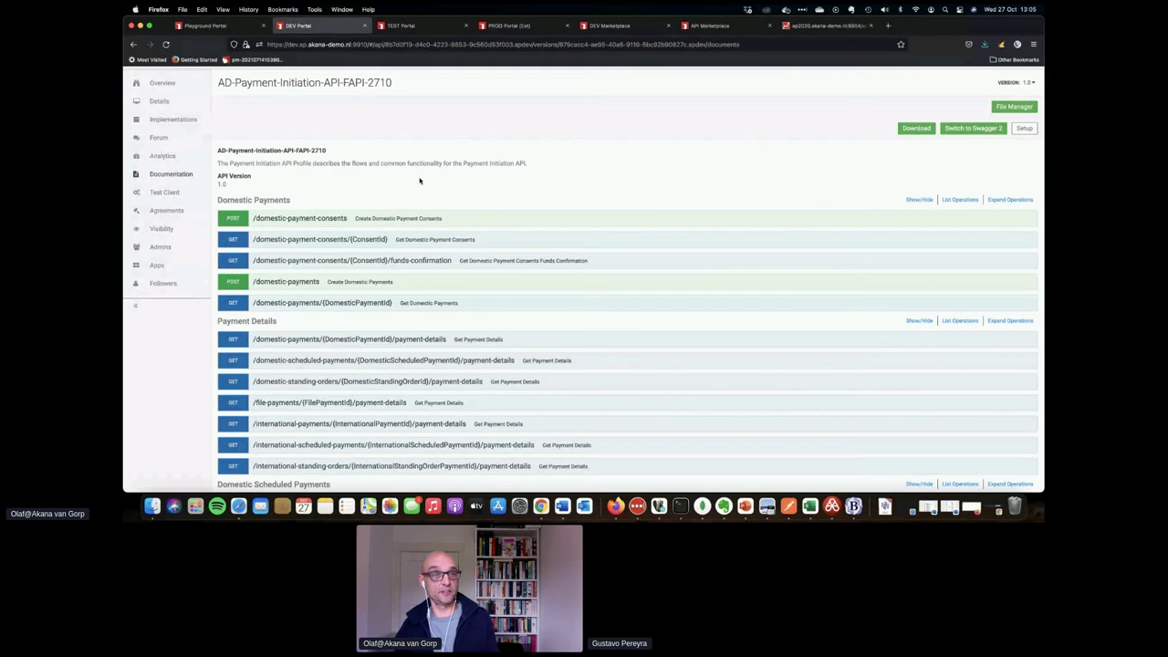
Open the API's Details page showing Development, Staging and Production Ext as not promoted.
scroll(419, 181, up, 1)
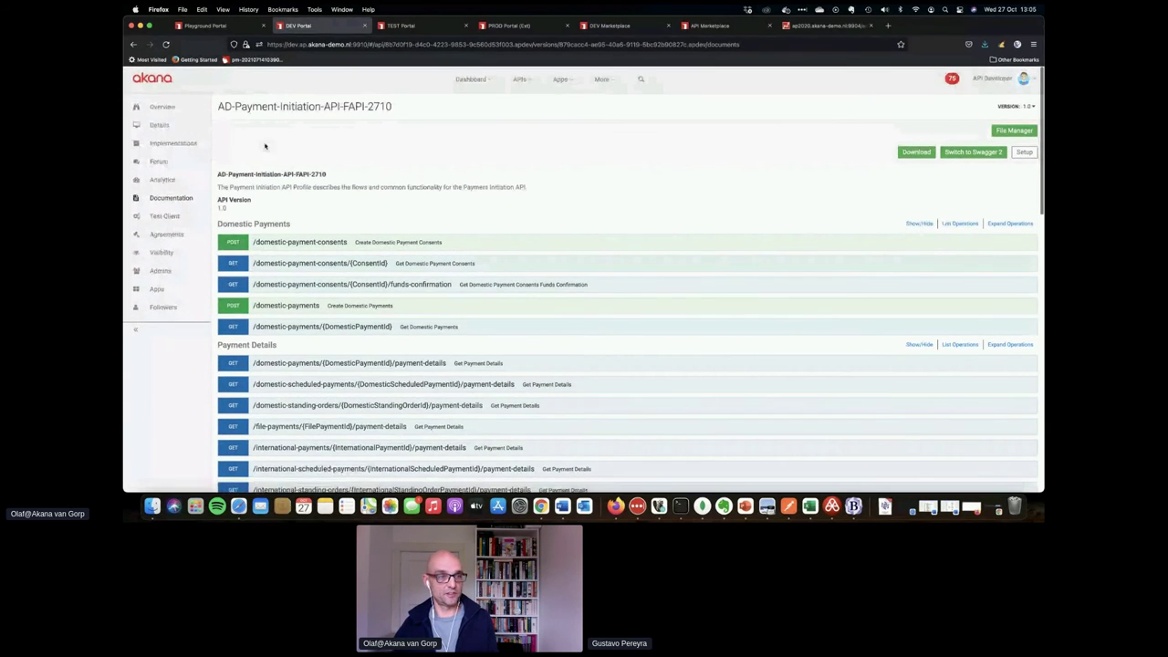
click(157, 127)
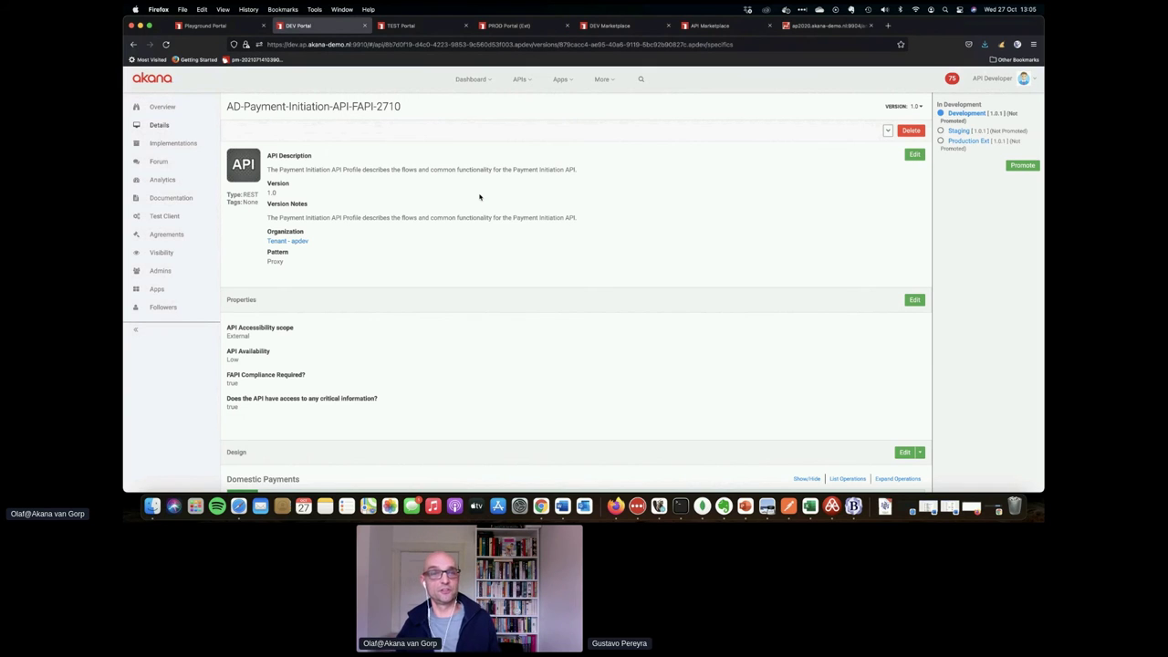
scroll(479, 197, down, 1)
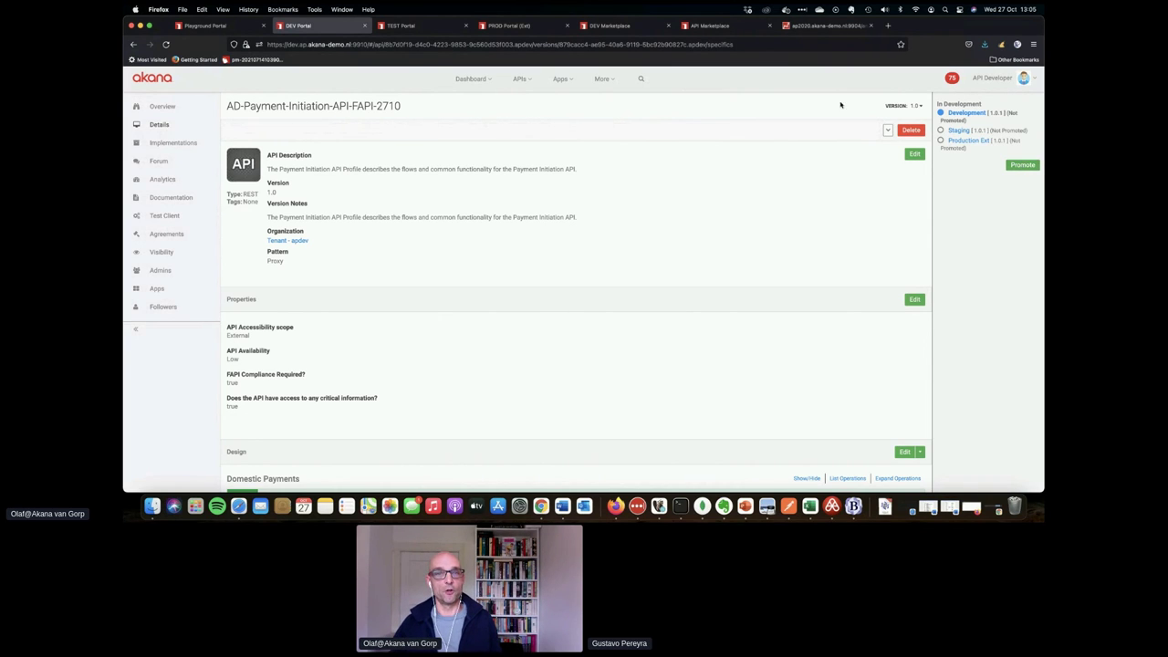
Log in to the PROD Portal (Ext) with the saved admin email and password.
click(522, 26)
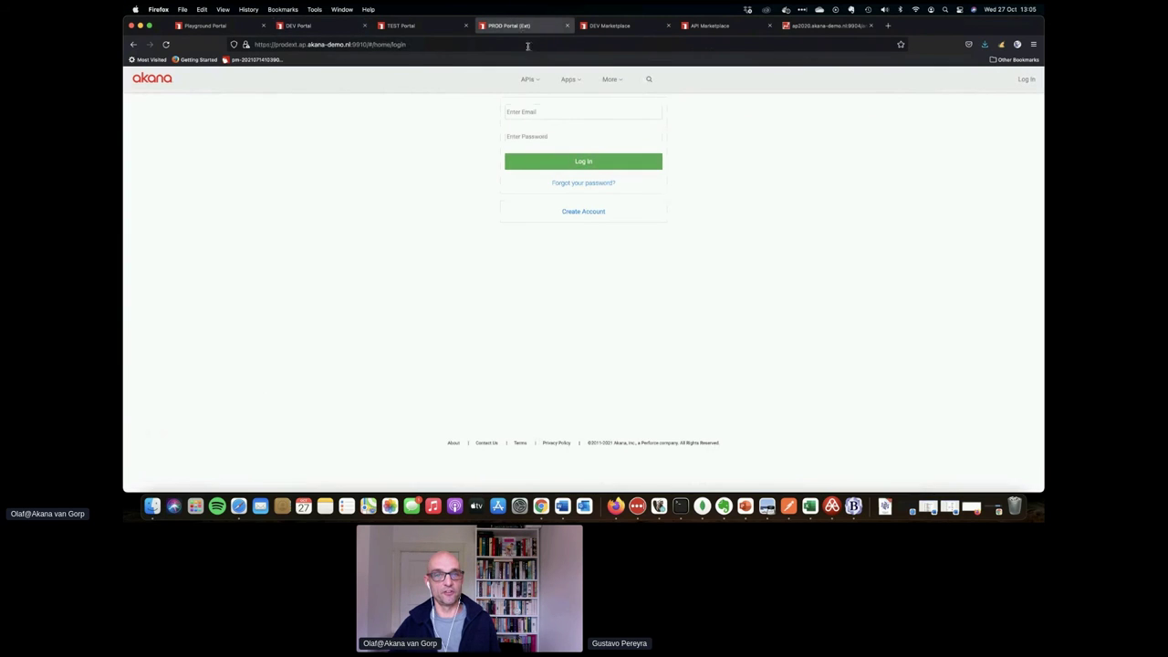
click(545, 113)
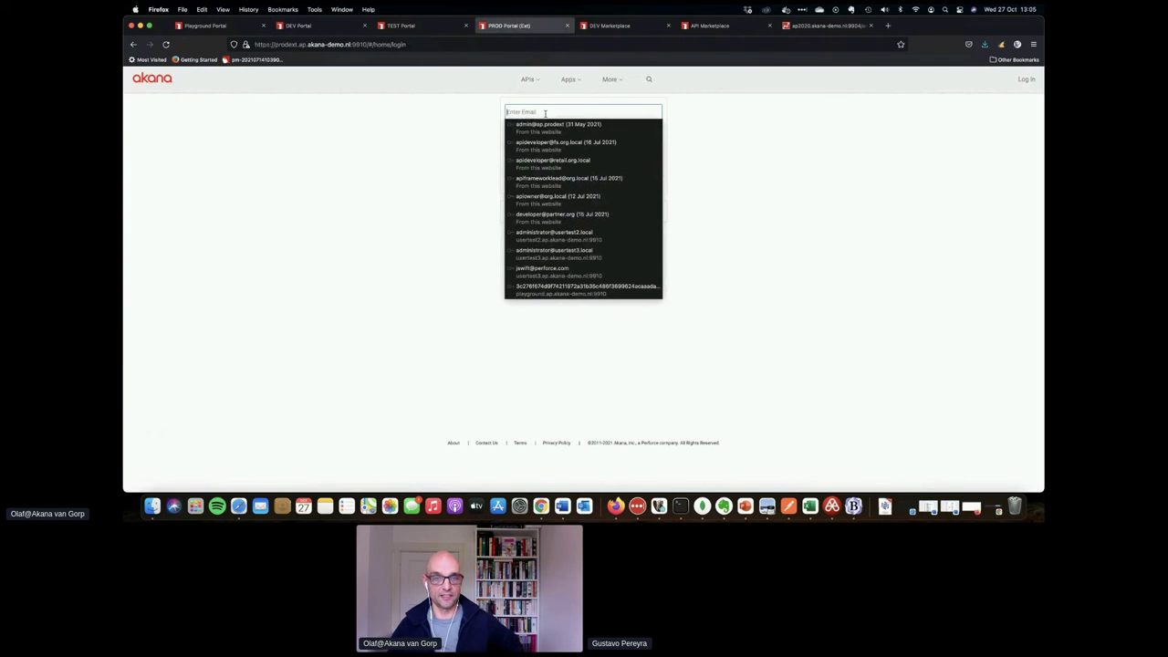
click(545, 128)
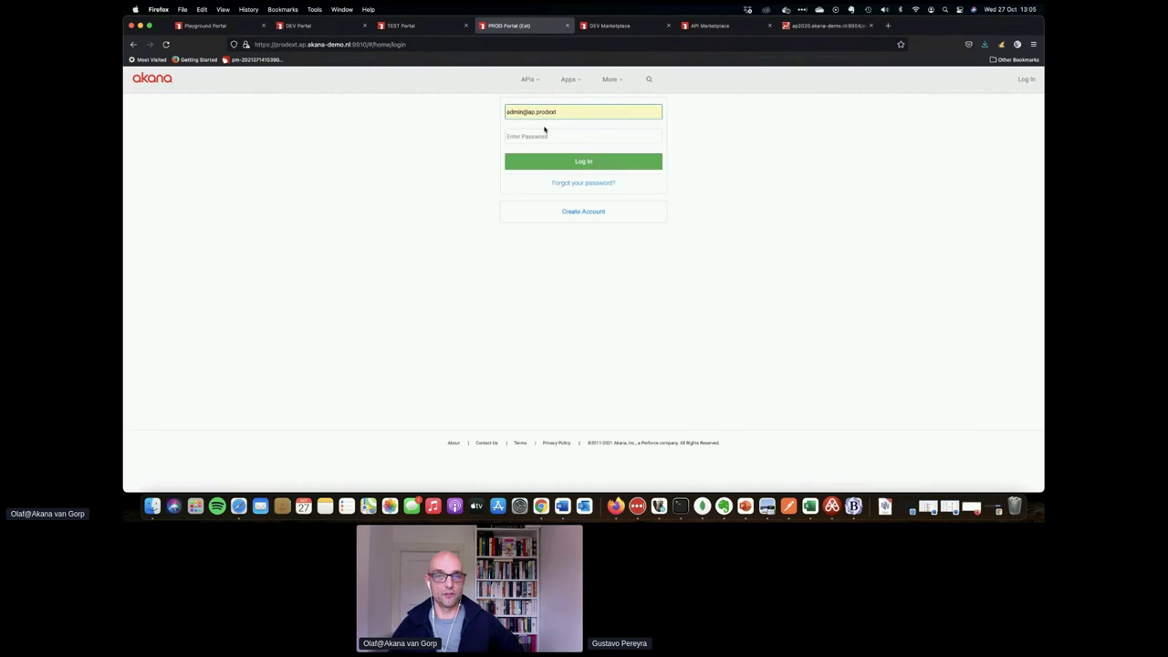
click(543, 136)
click(544, 156)
click(543, 160)
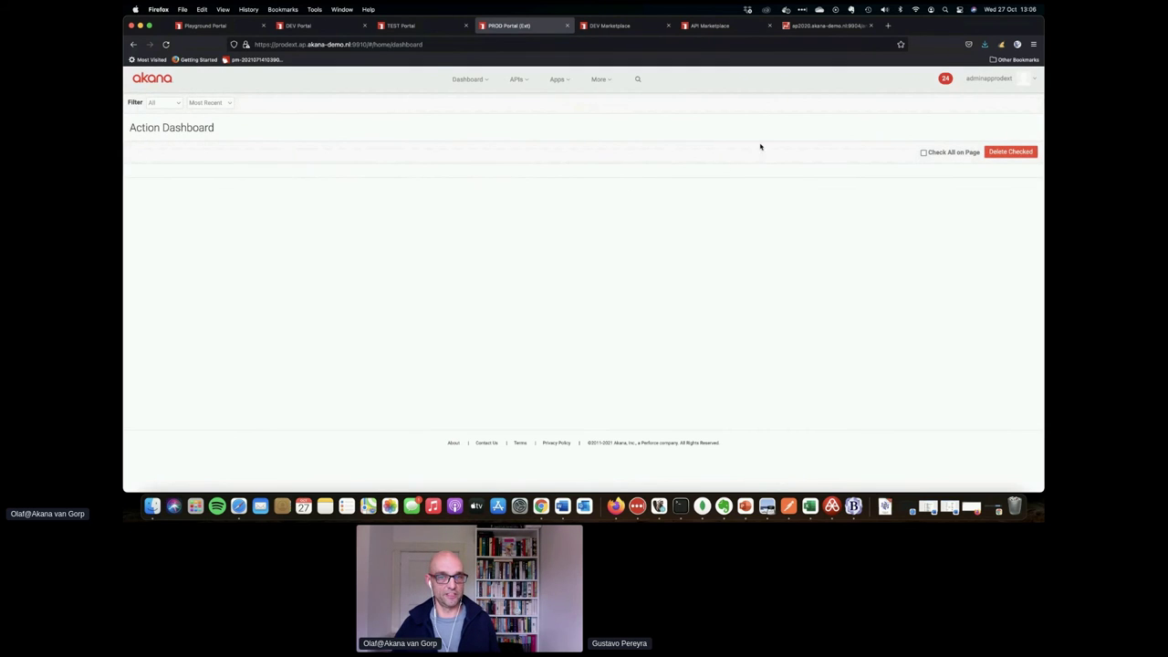
Open Payment_Initiation_API from the PROD API list and view its Documentation.
click(516, 82)
click(524, 99)
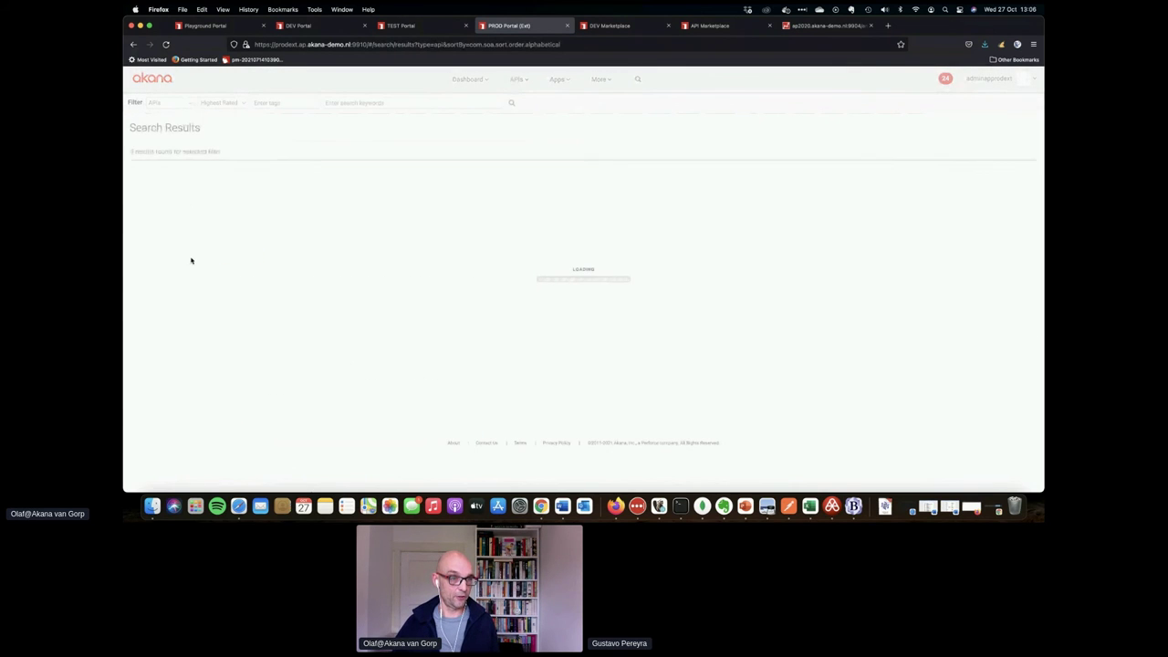
click(196, 390)
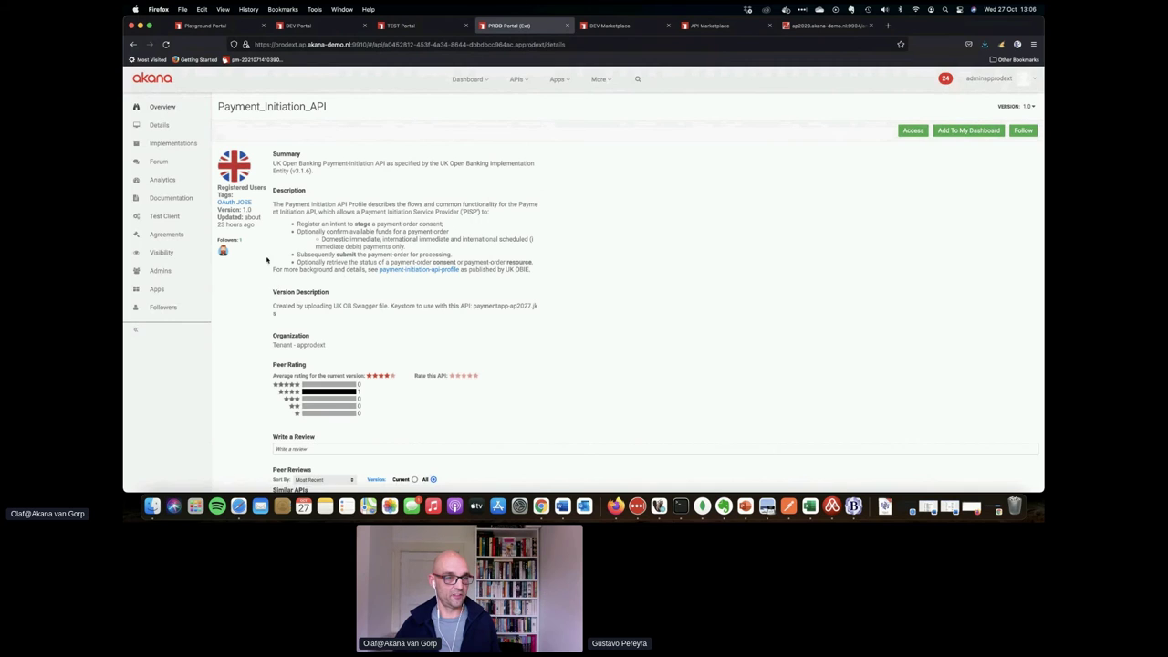
click(168, 200)
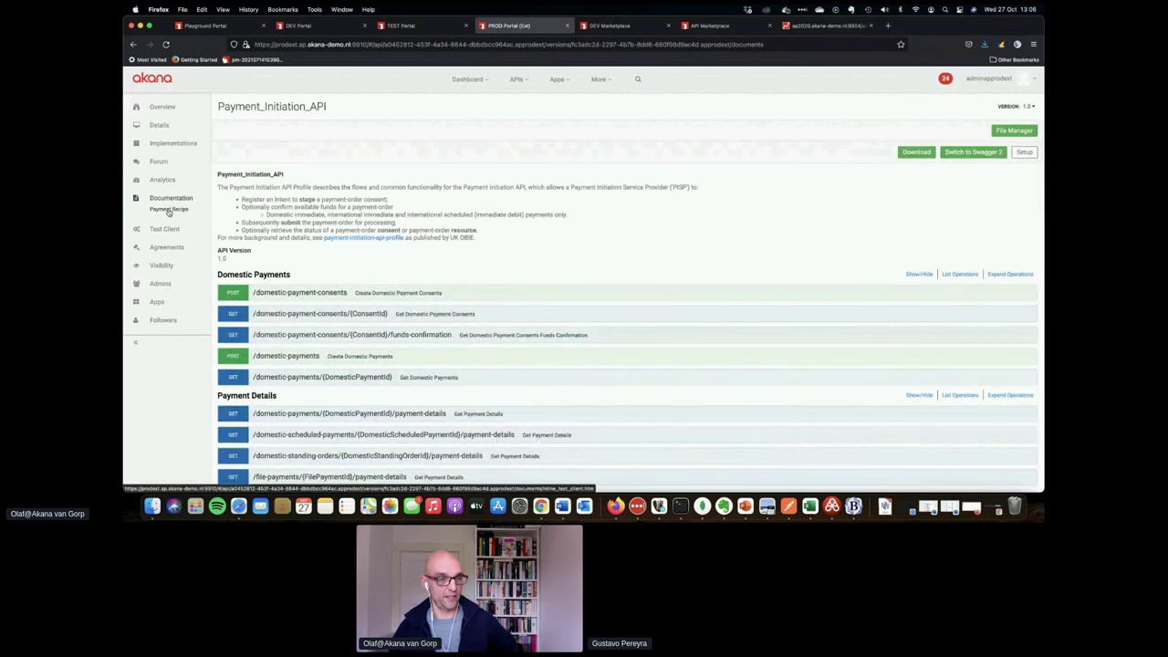
Open Payment_Initiation_API's Visibility section to see its private licenses and scopes.
click(162, 266)
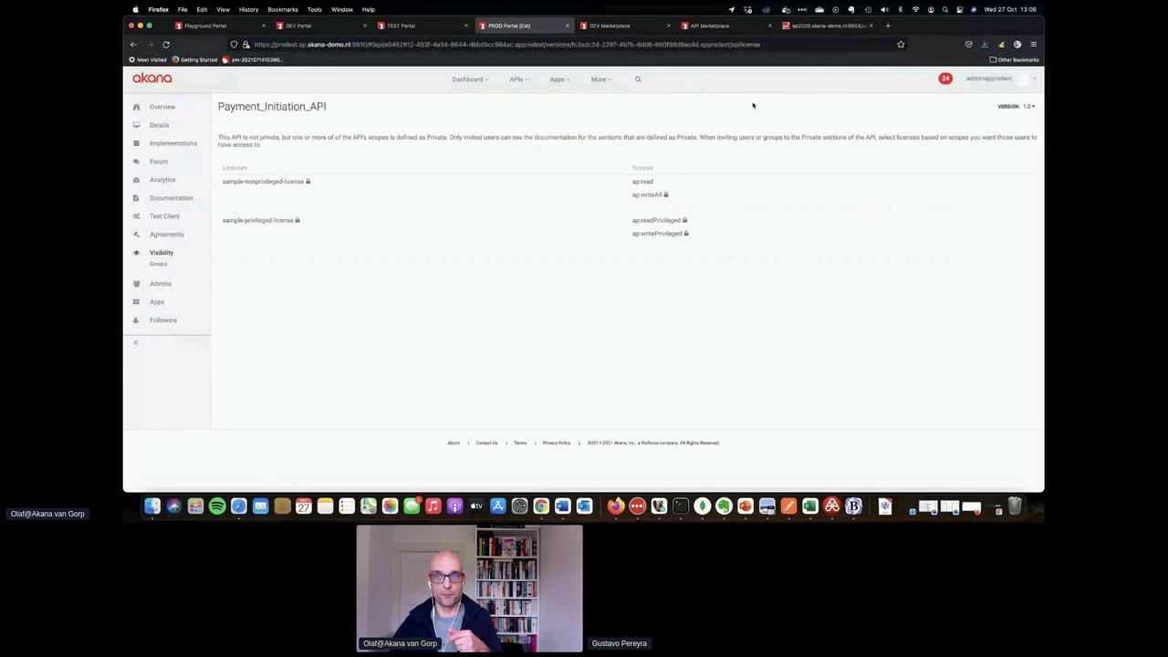
Switch to the API Marketplace tab showing 'Welcome to Our Showcase API Marketplace'.
click(719, 27)
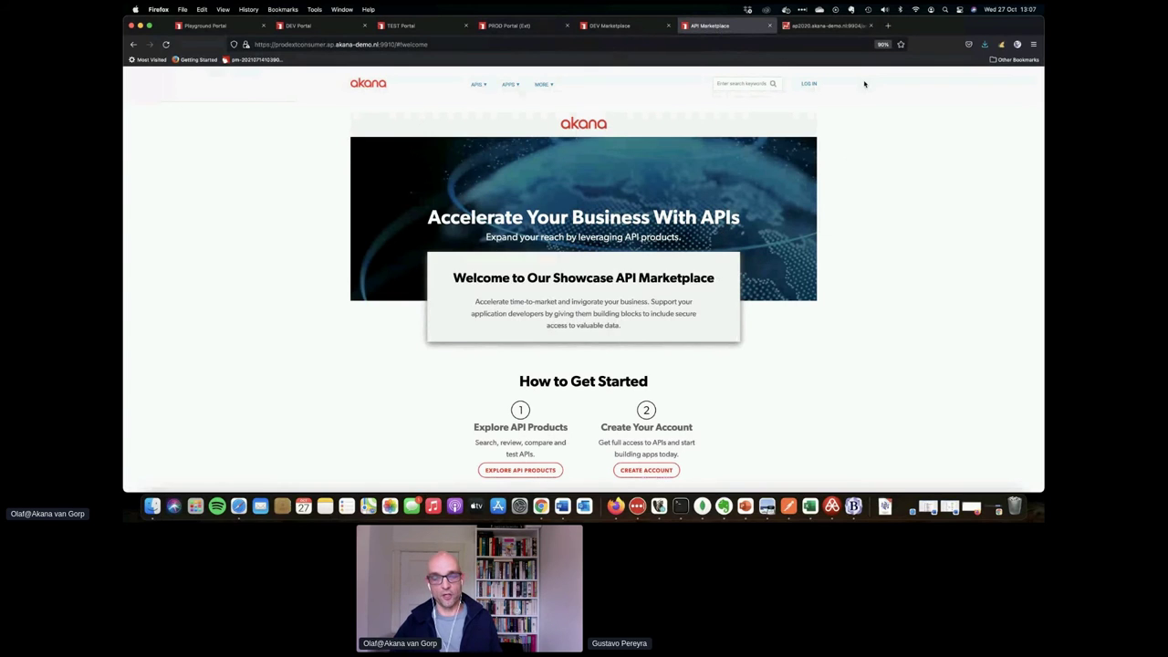
Sign in to the API Marketplace with the saved developer email and password.
click(809, 85)
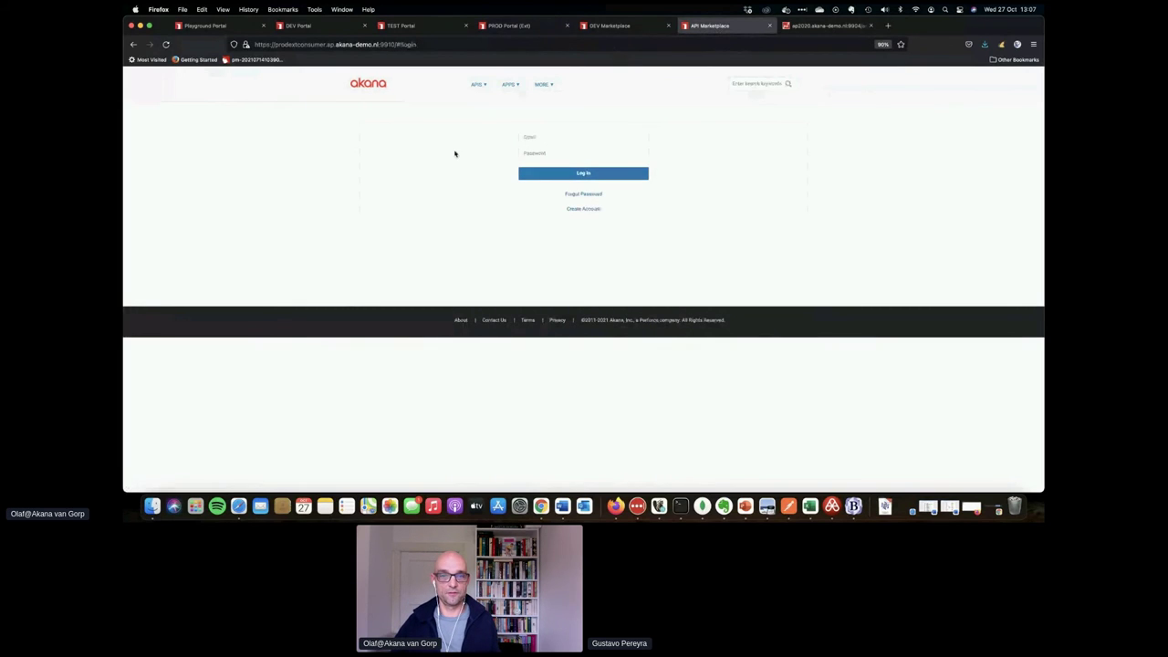
click(569, 135)
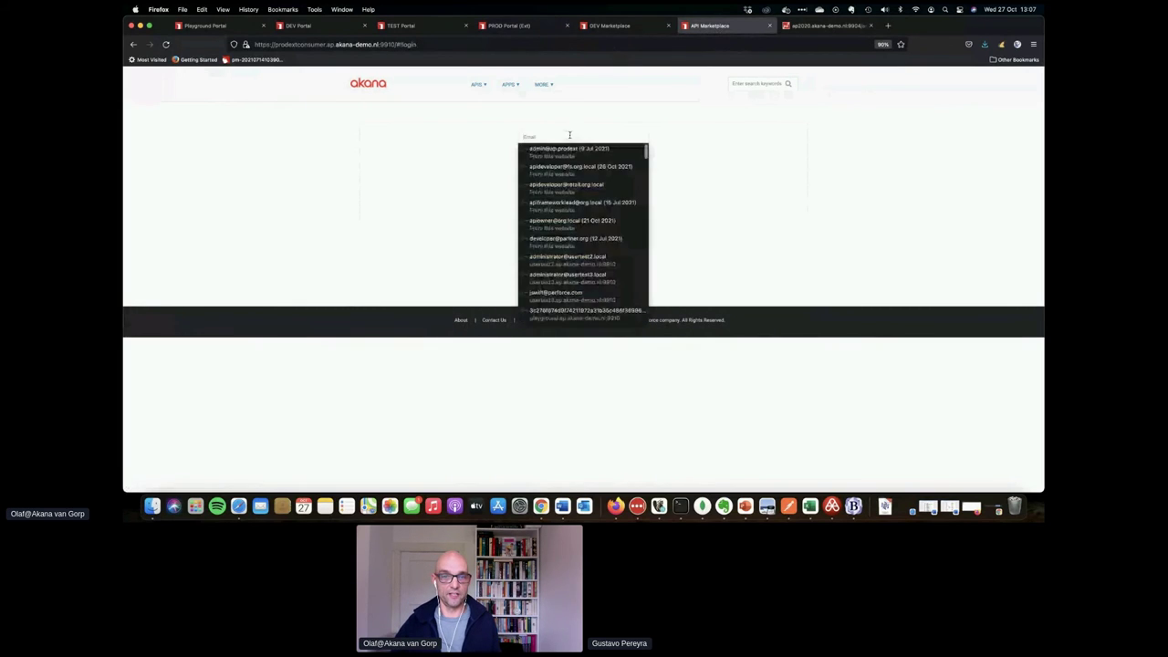
click(556, 241)
click(556, 154)
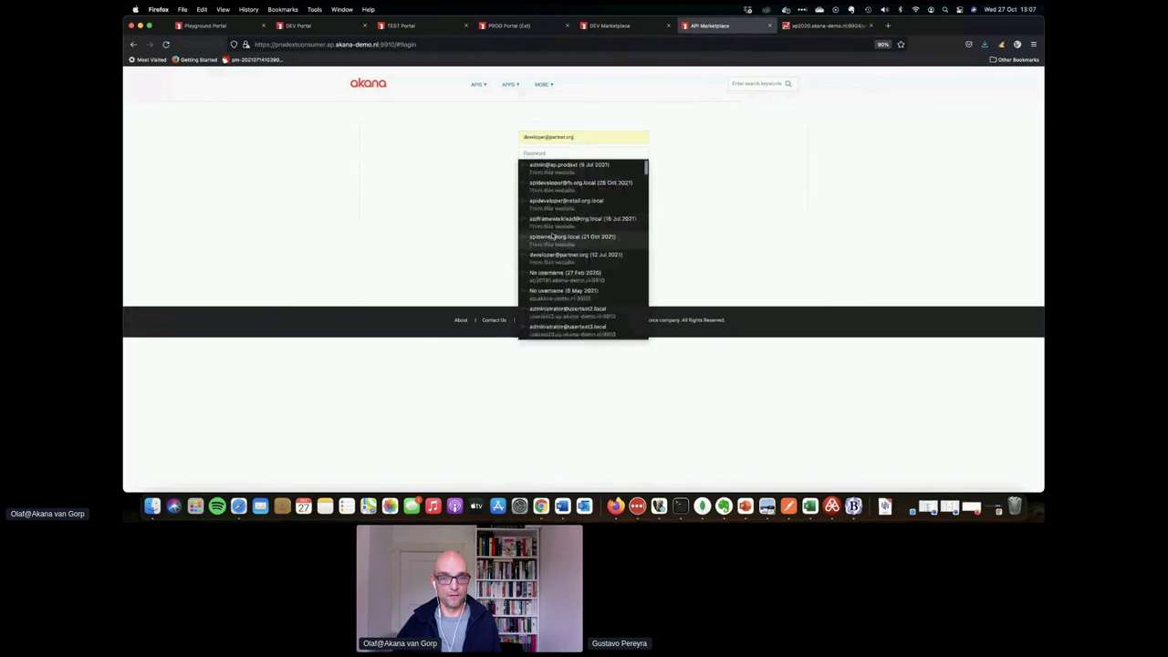
click(551, 257)
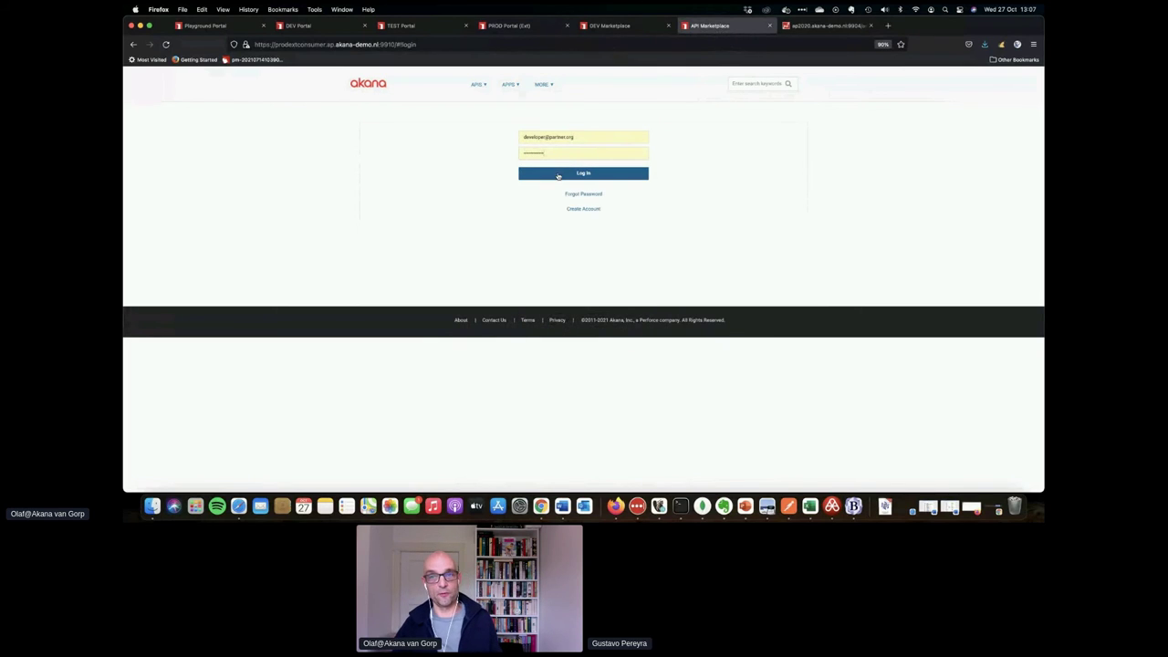
click(558, 176)
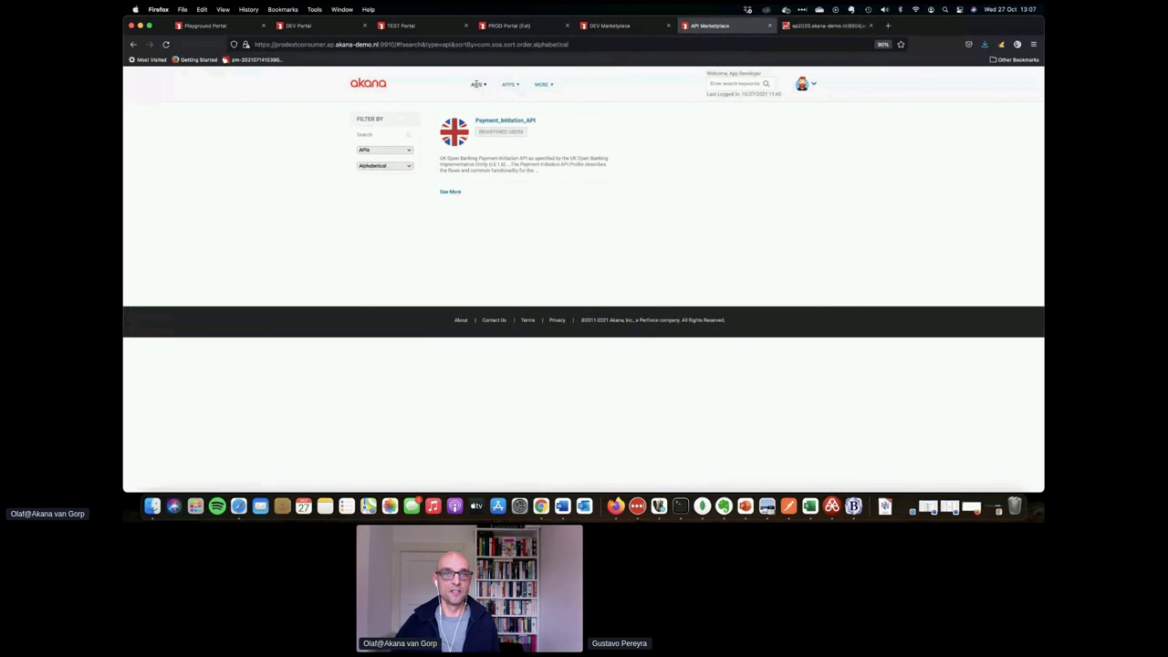
Browse Explore API Products and open the Financial API's details.
click(364, 84)
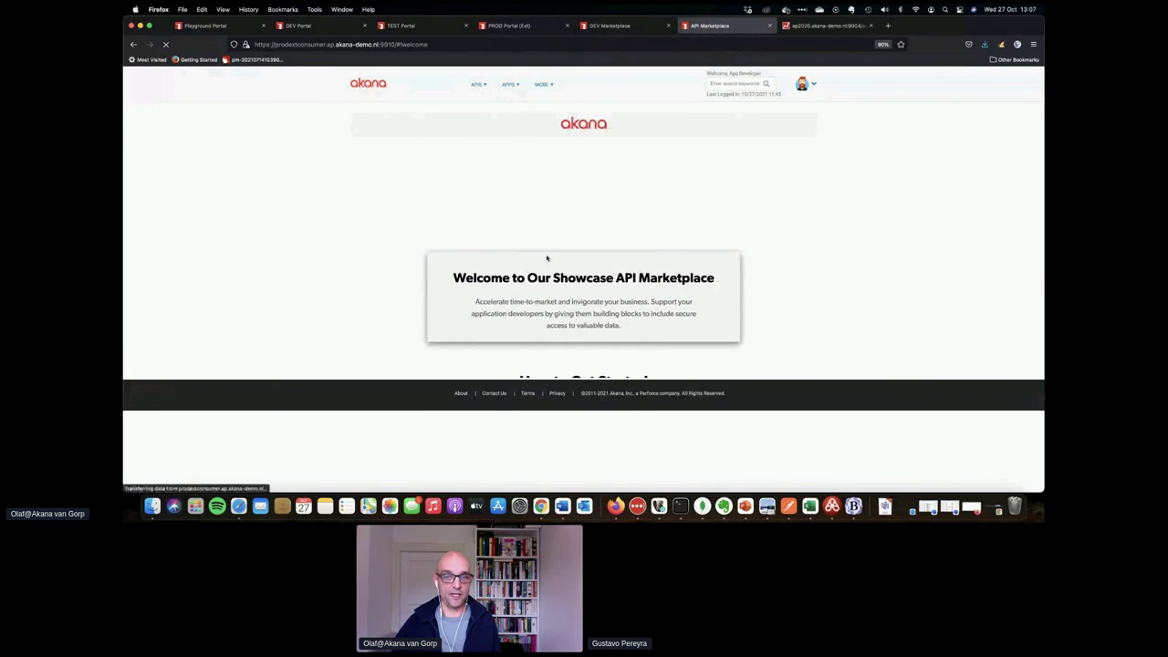
scroll(546, 256, down, 1)
scroll(546, 257, down, 1)
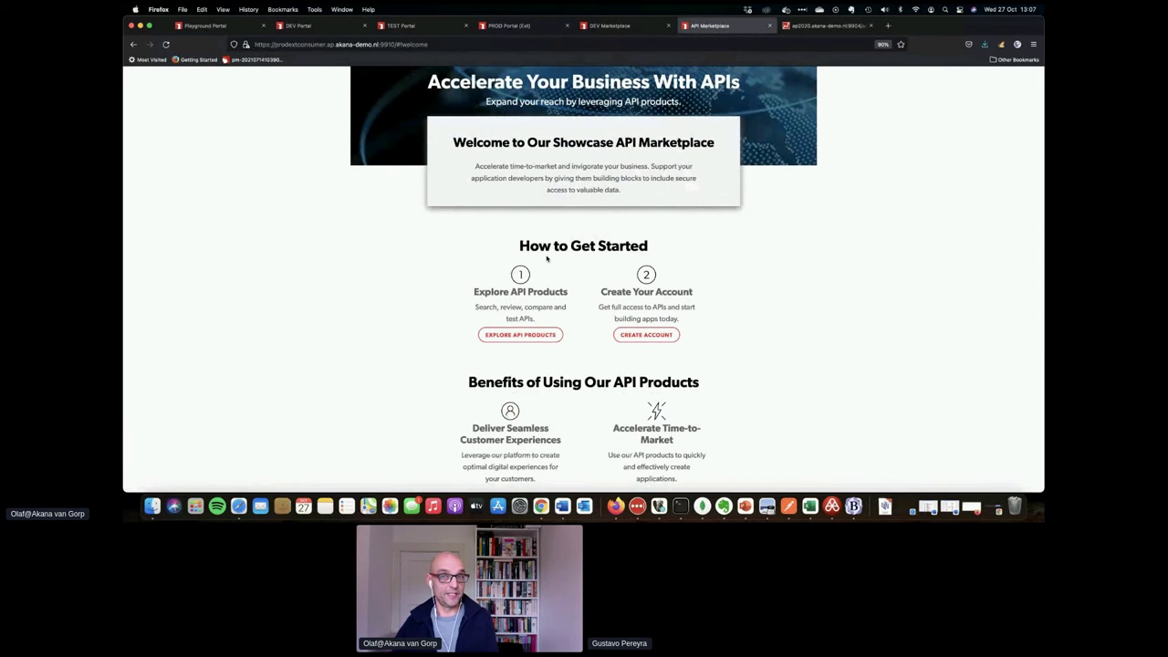
click(539, 335)
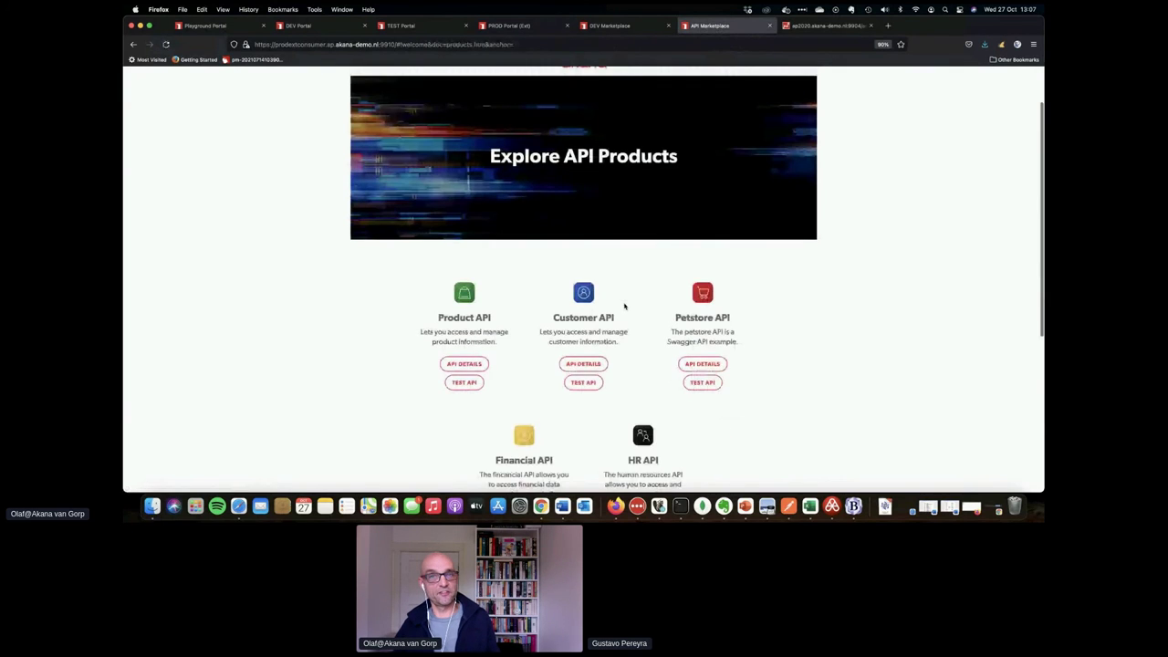
scroll(625, 305, down, 1)
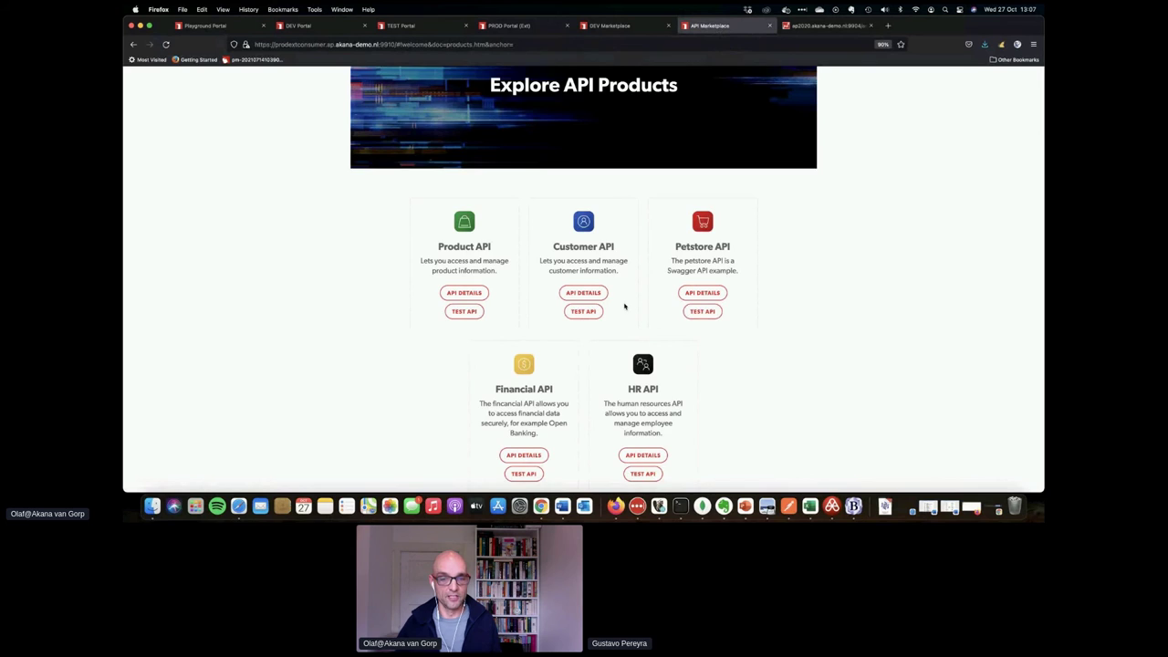
scroll(624, 306, down, 2)
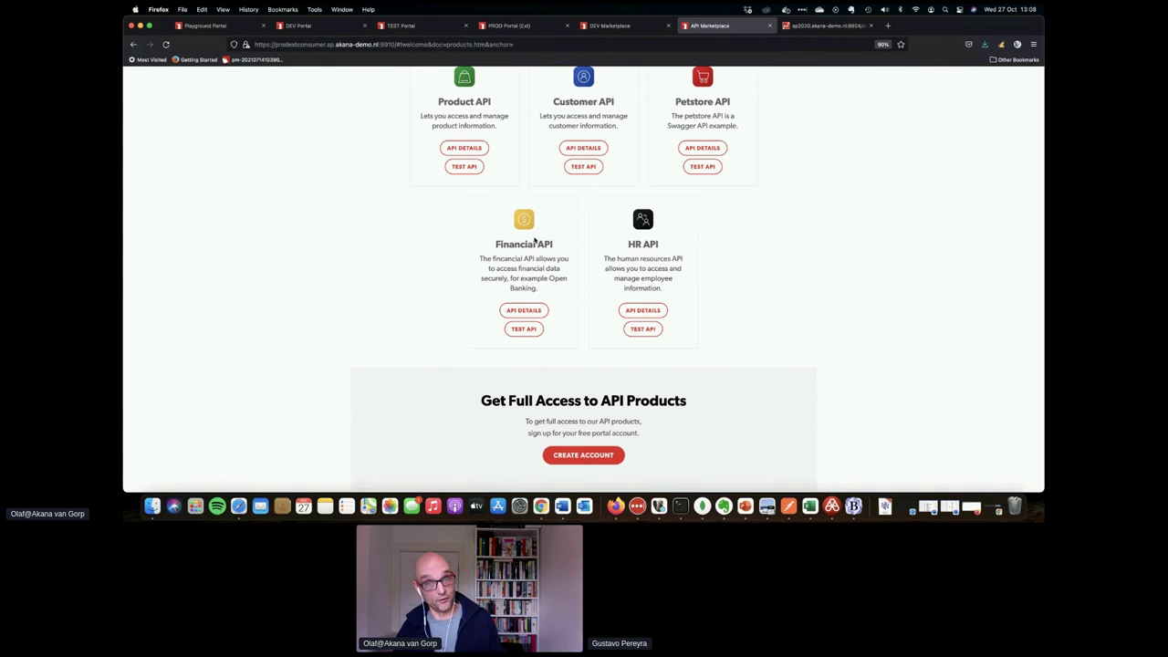
click(524, 312)
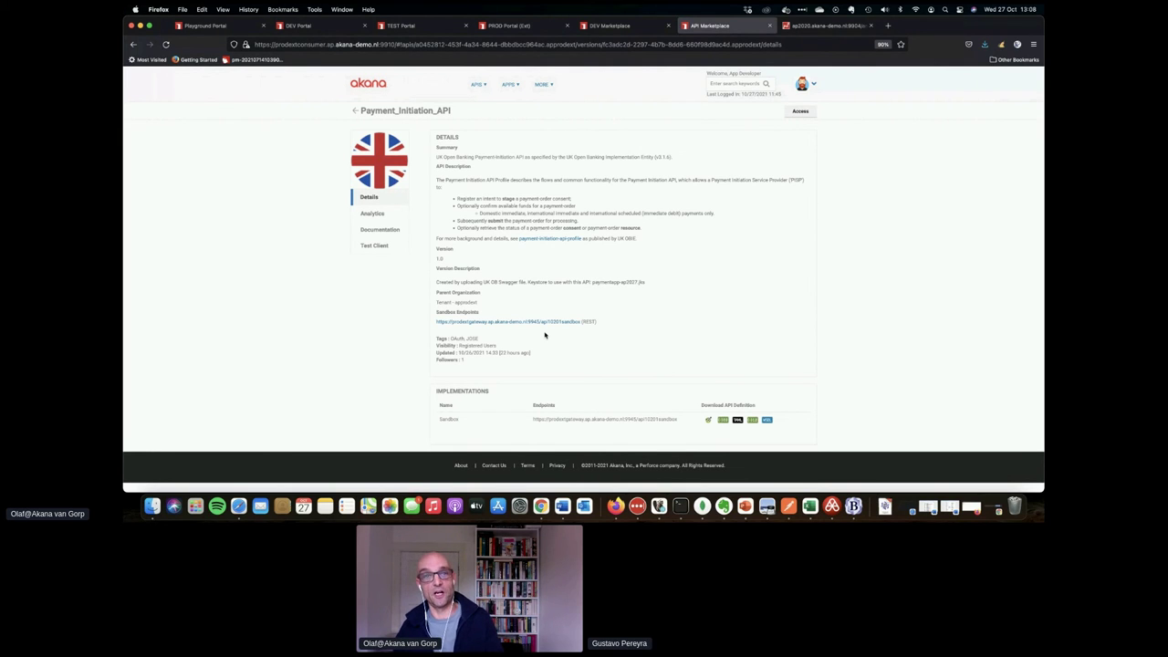
Show the Payment_Initiation_API documentation and expand POST /domestic-payment-consents to its sample JSON body.
click(390, 230)
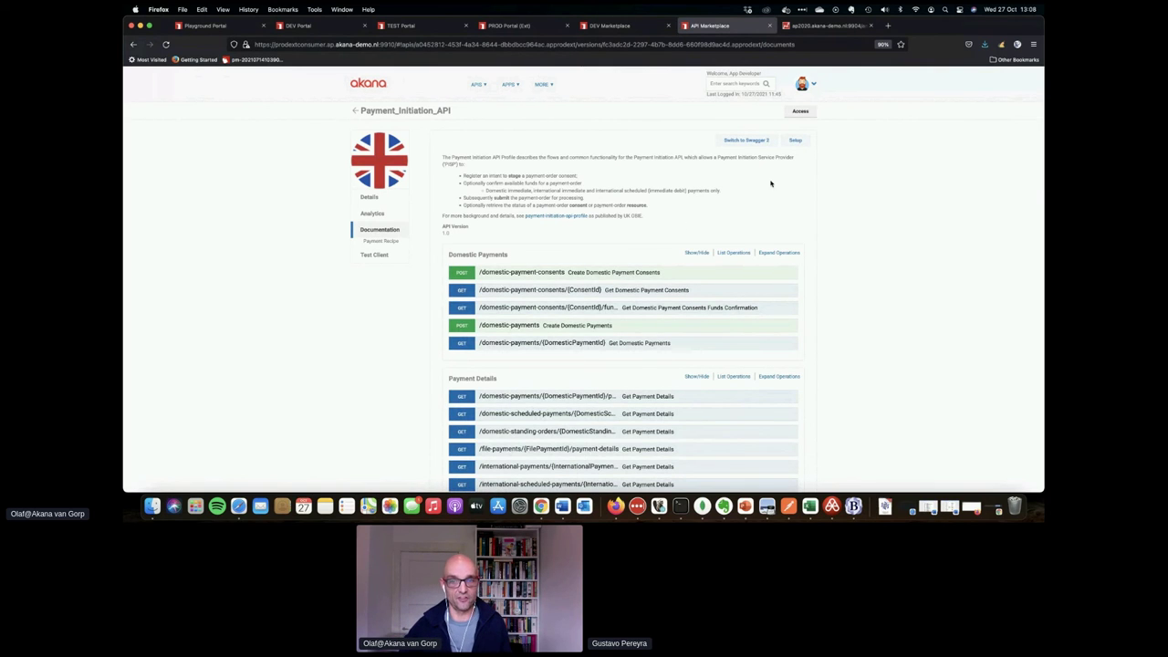
click(556, 273)
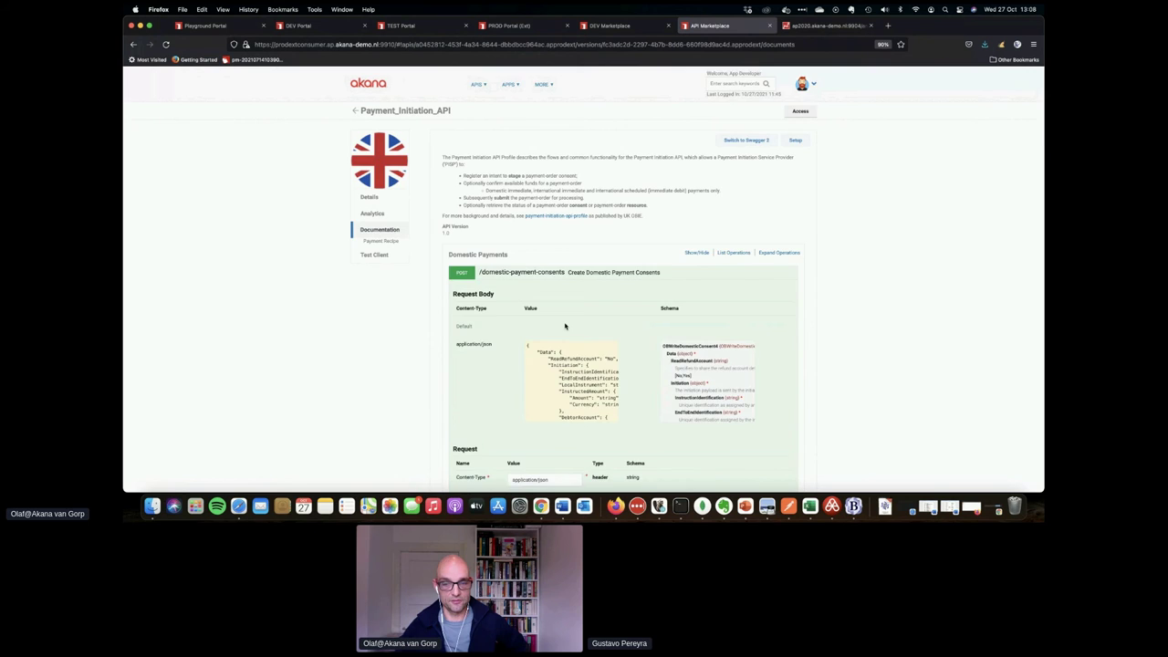
Scroll the expanded consent details, then collapse POST /domestic-payment-consents back into the operation list.
scroll(564, 323, down, 3)
scroll(564, 323, down, 2)
scroll(571, 301, up, 5)
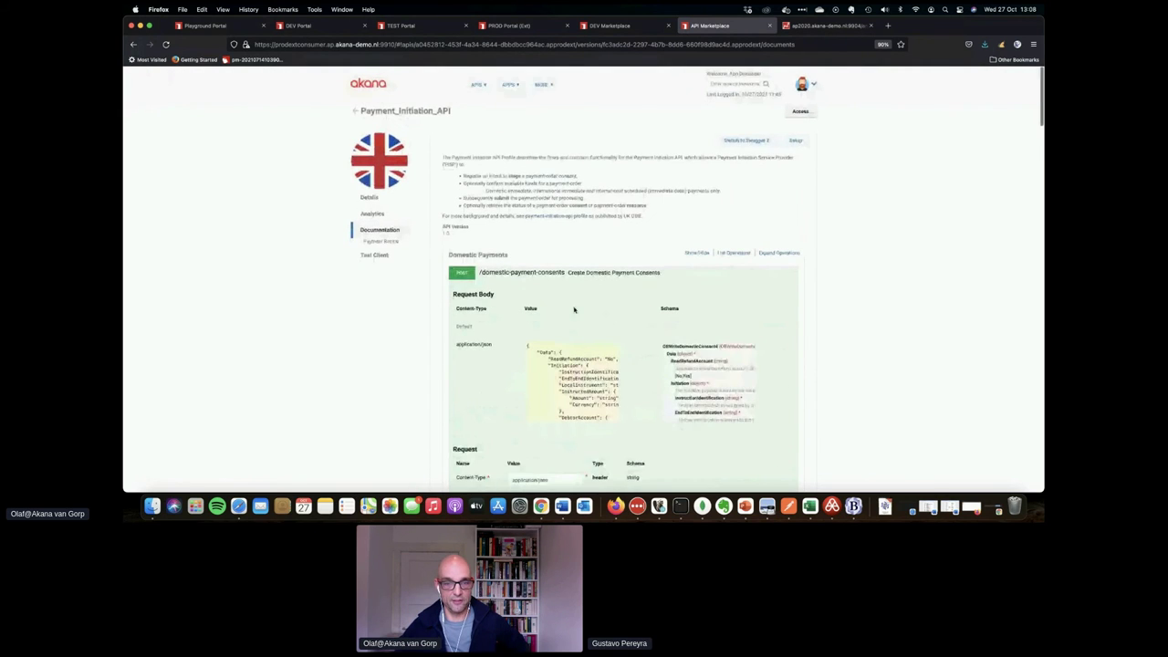
click(576, 273)
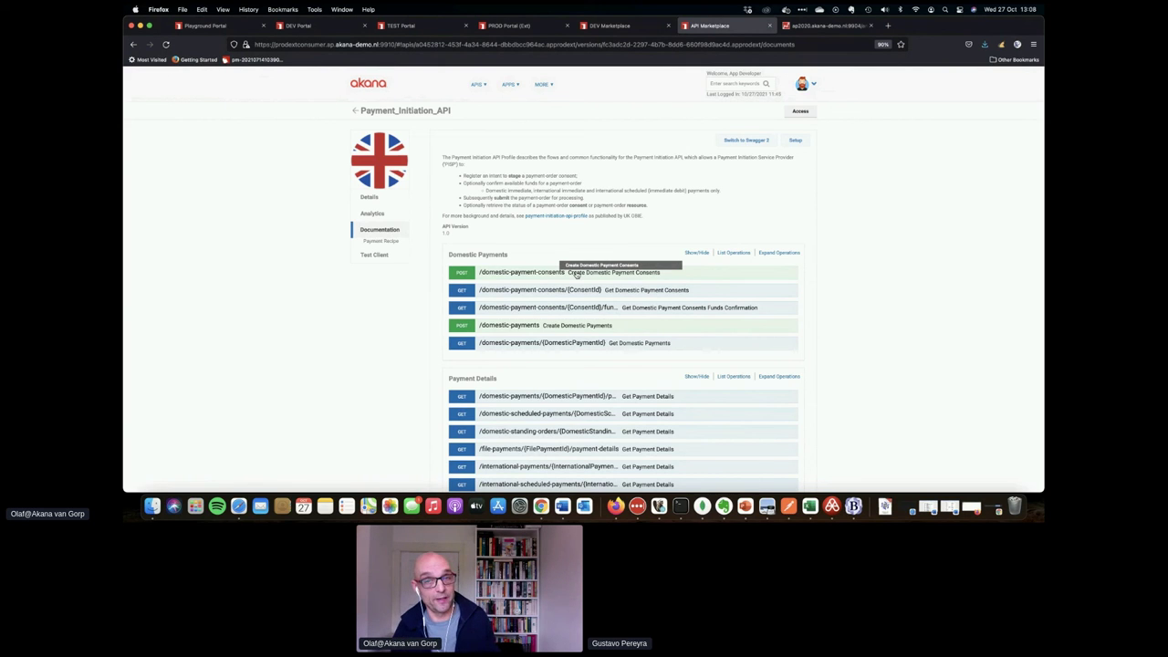
Go to the Payment Recipe page and expand its 'Create domestic payment consents' test client.
click(382, 241)
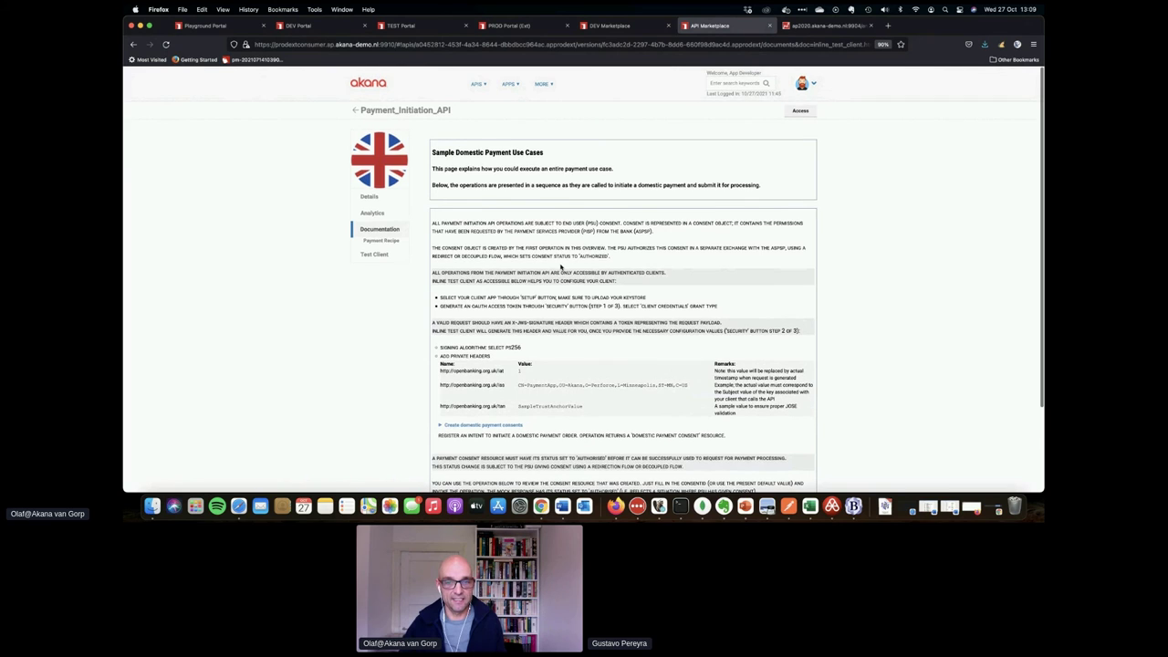
scroll(561, 266, down, 1)
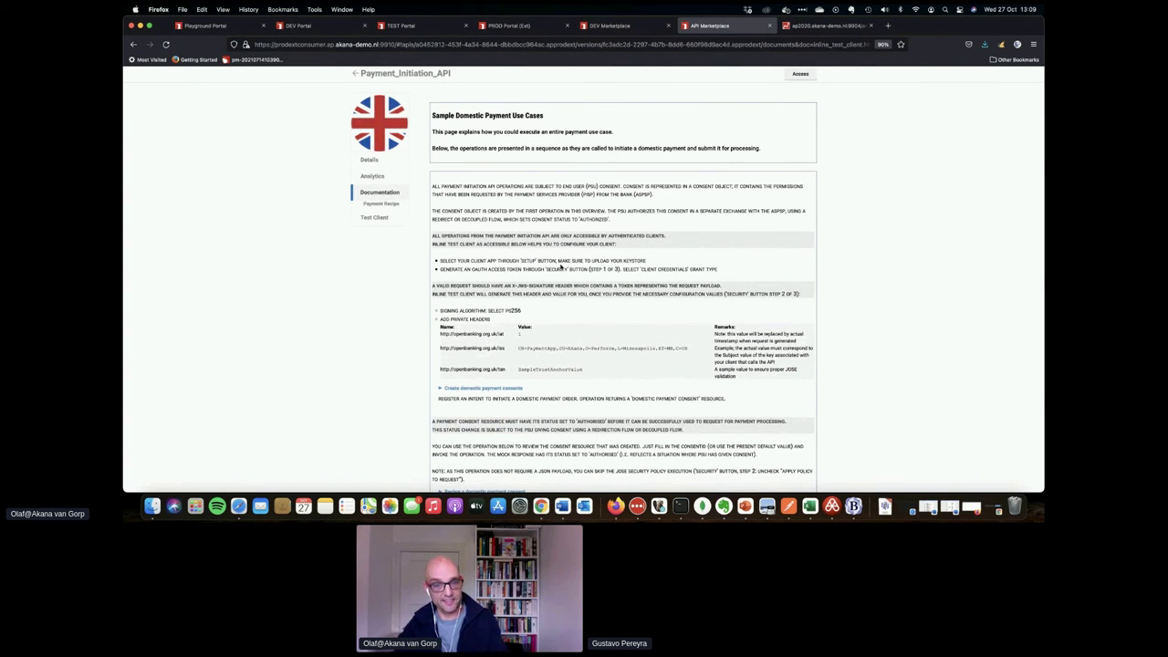
scroll(561, 268, down, 1)
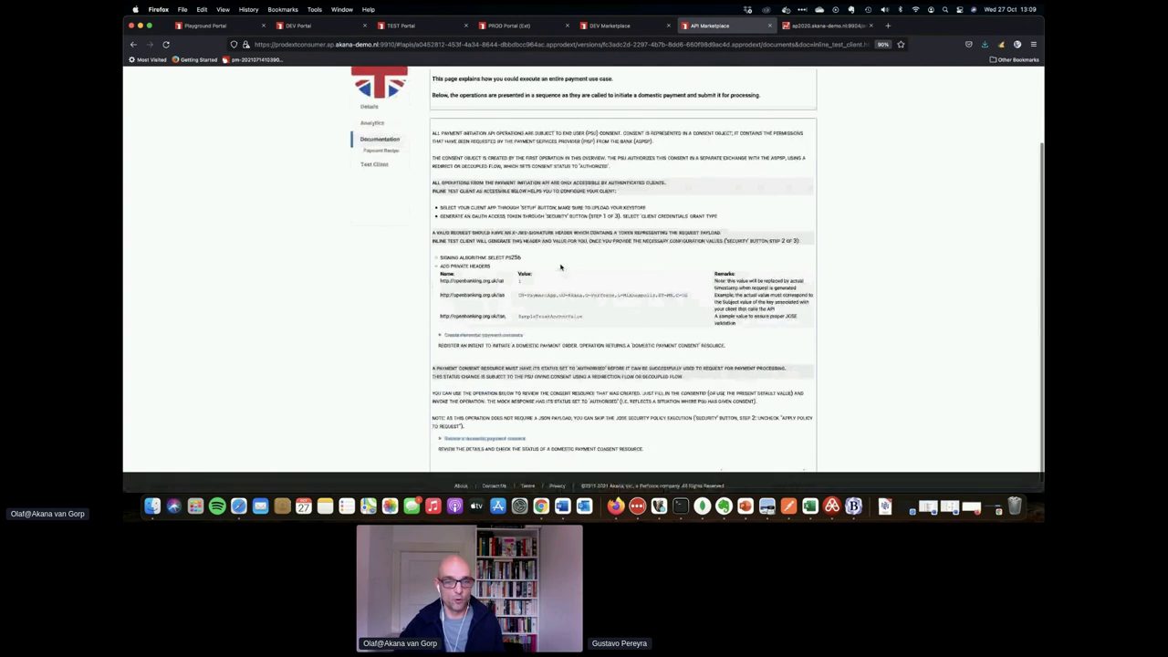
click(484, 335)
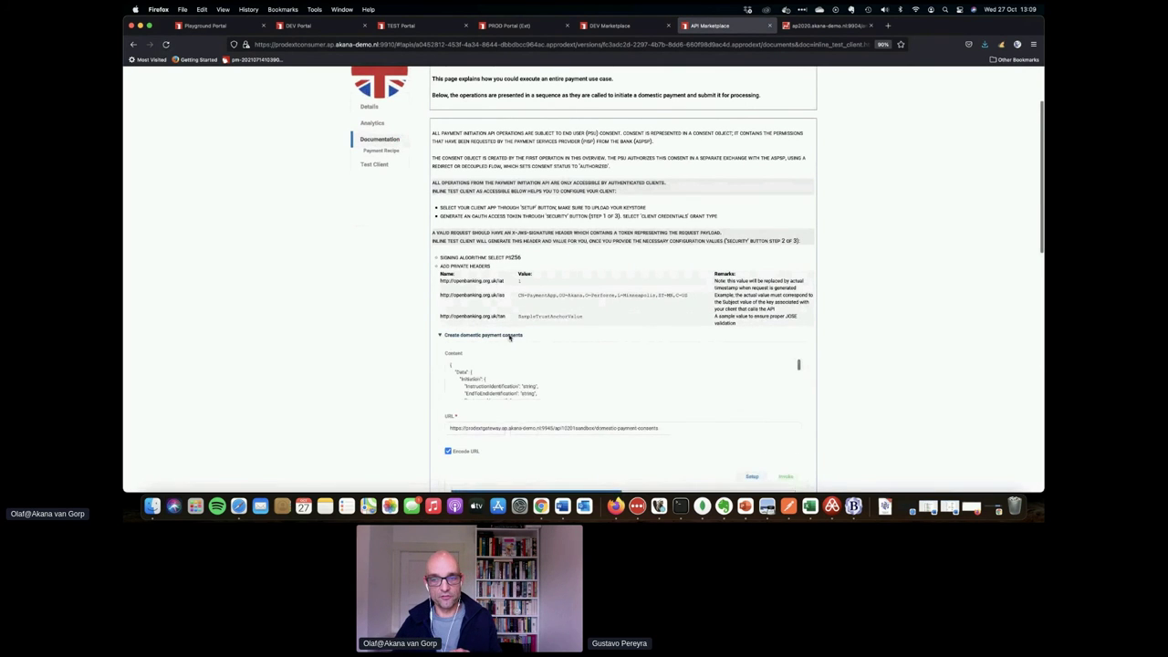
Scroll through the consent test client's JSON content and sandbox URL, then collapse the step.
scroll(510, 337, down, 2)
scroll(508, 336, down, 1)
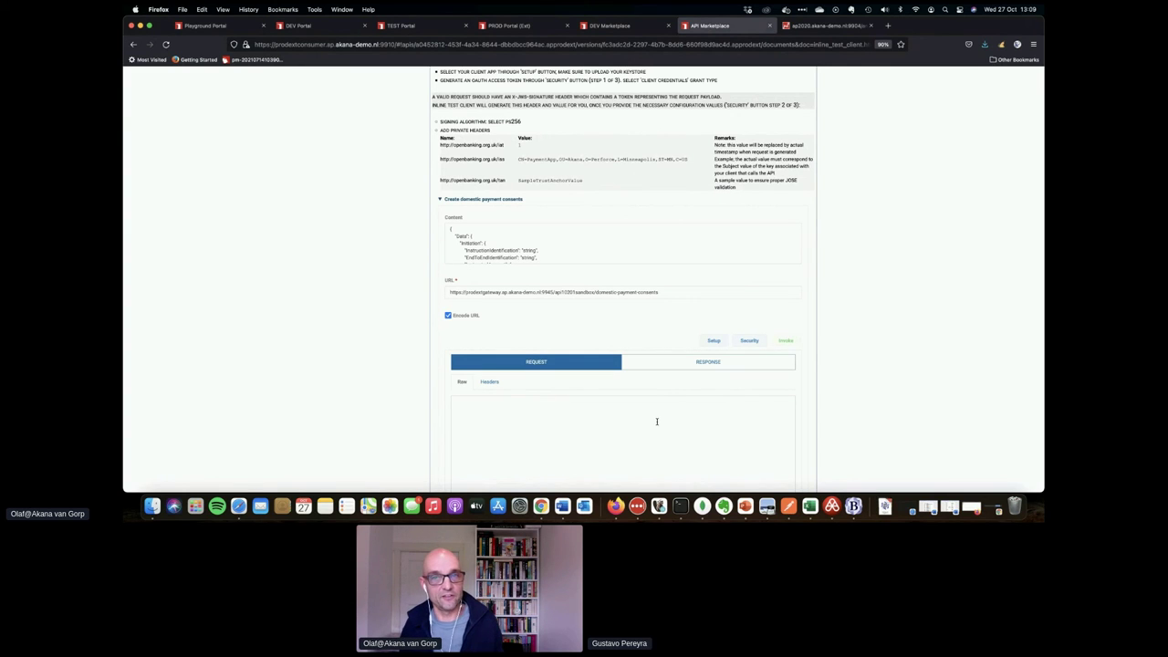
scroll(656, 421, up, 5)
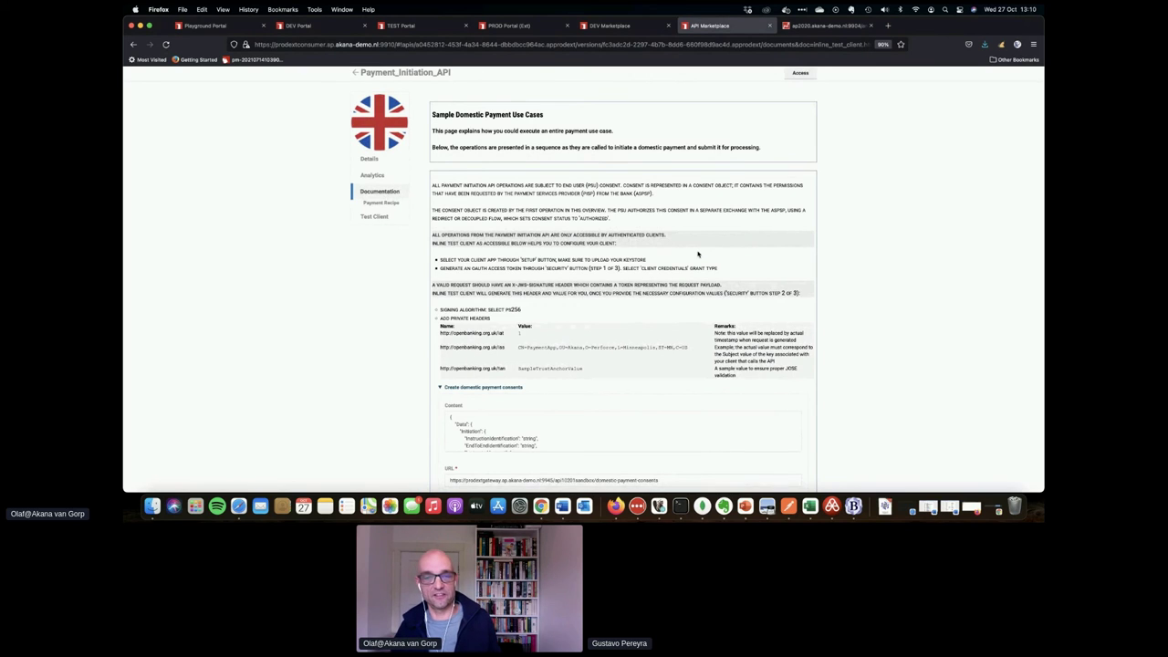
scroll(698, 254, down, 1)
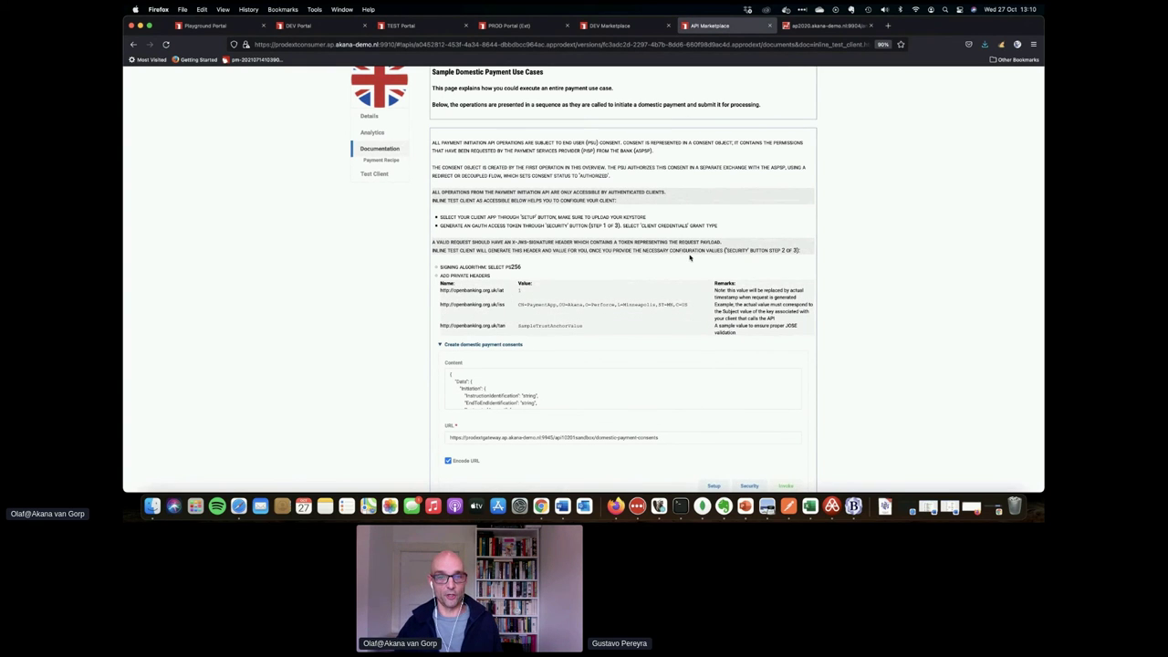
scroll(690, 257, down, 1)
scroll(690, 258, down, 1)
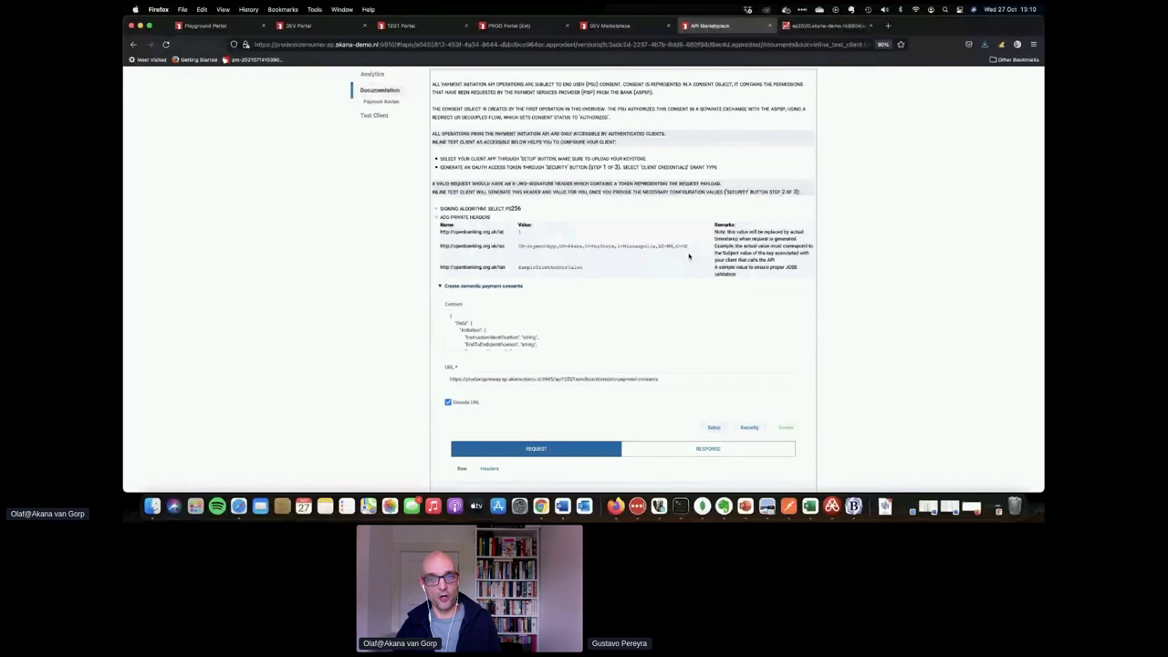
scroll(689, 256, down, 1)
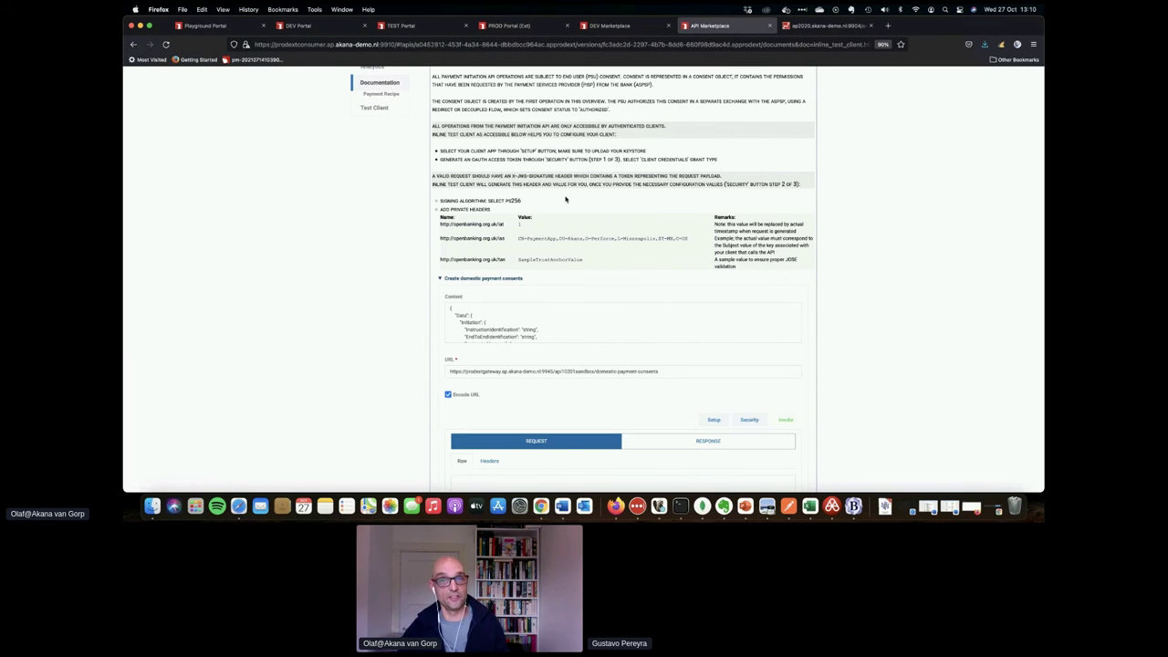
scroll(566, 199, down, 1)
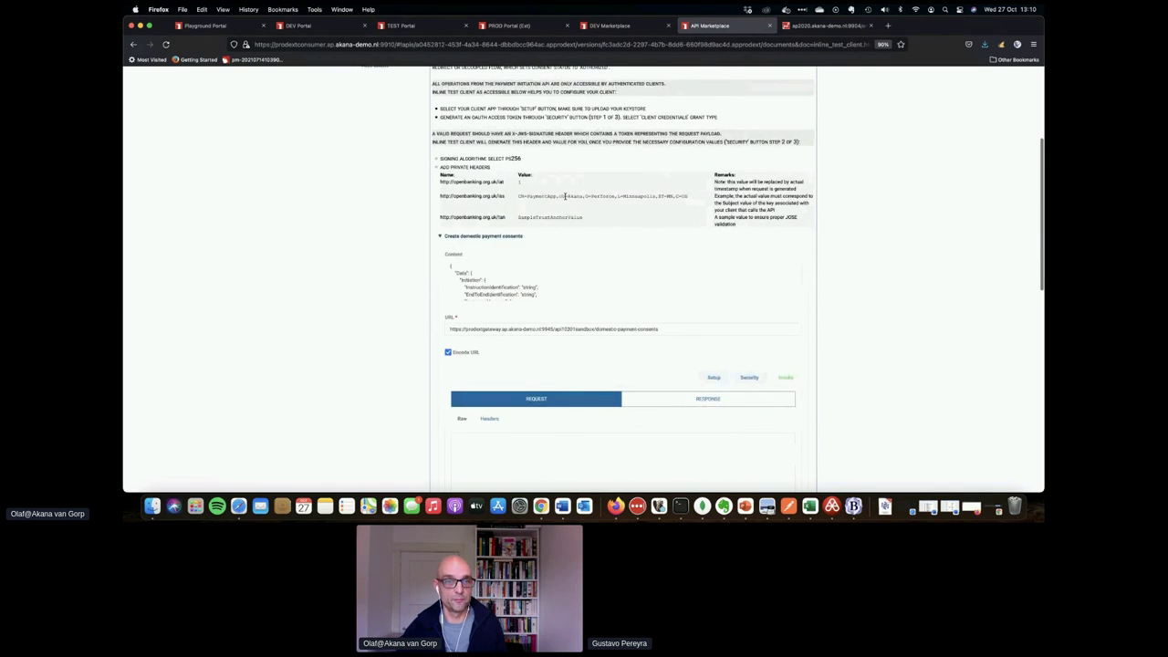
scroll(565, 197, up, 2)
scroll(566, 199, down, 5)
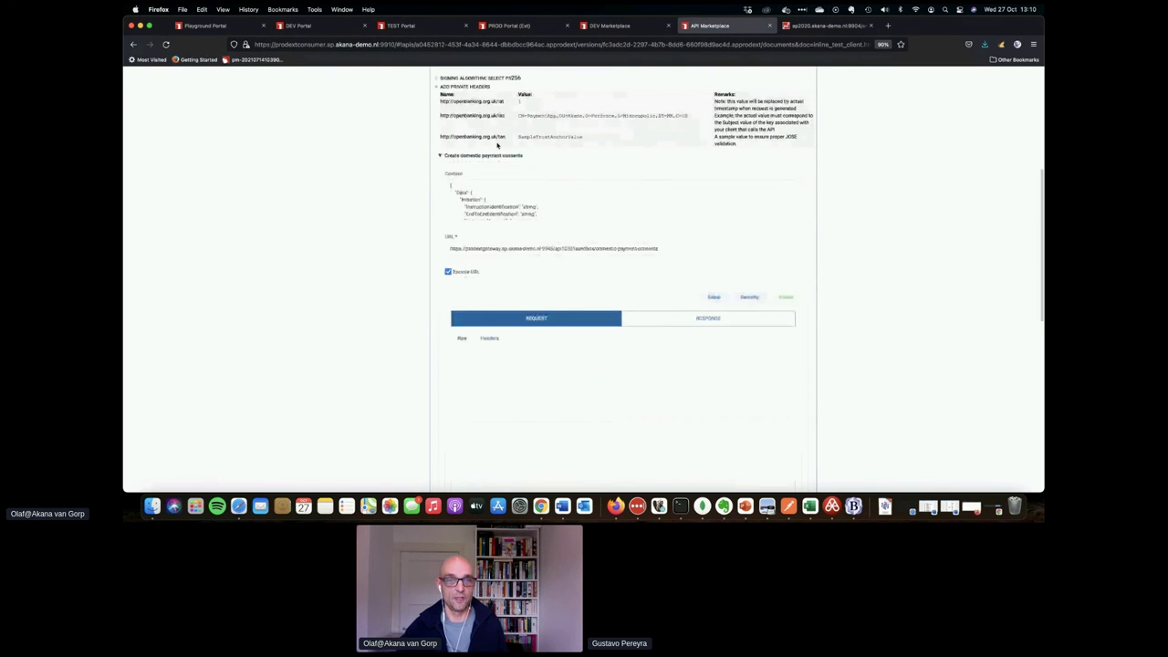
click(493, 157)
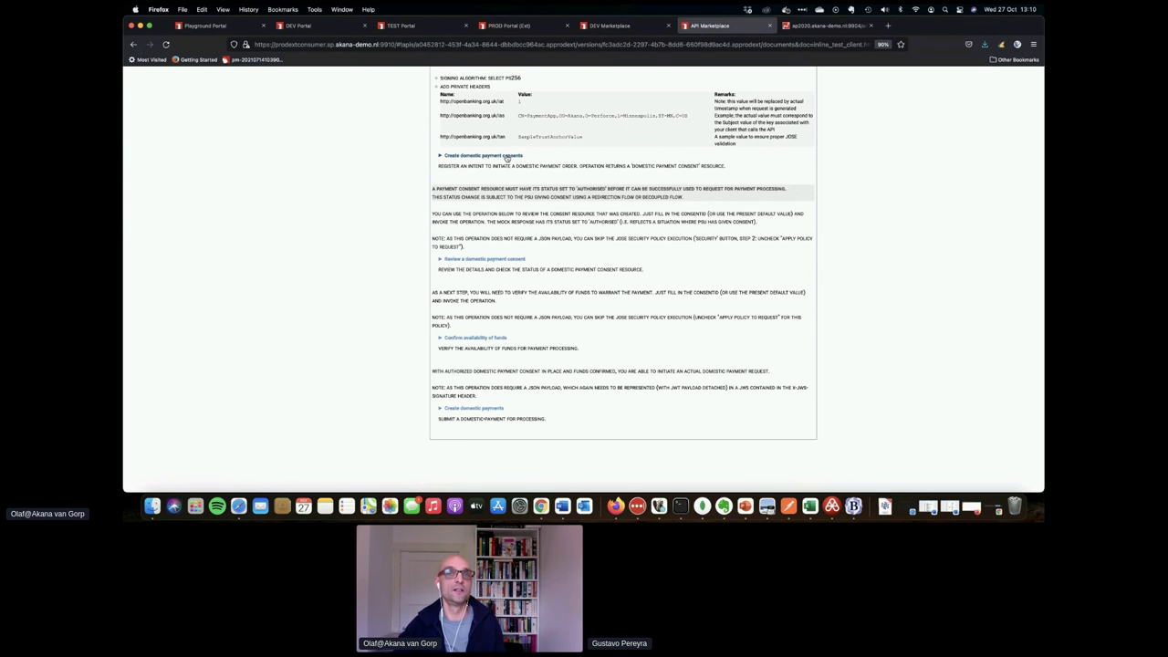
Re-expand 'Create domestic payment consents' and scroll its JSON content to the 100 GBP instructed amount.
click(506, 156)
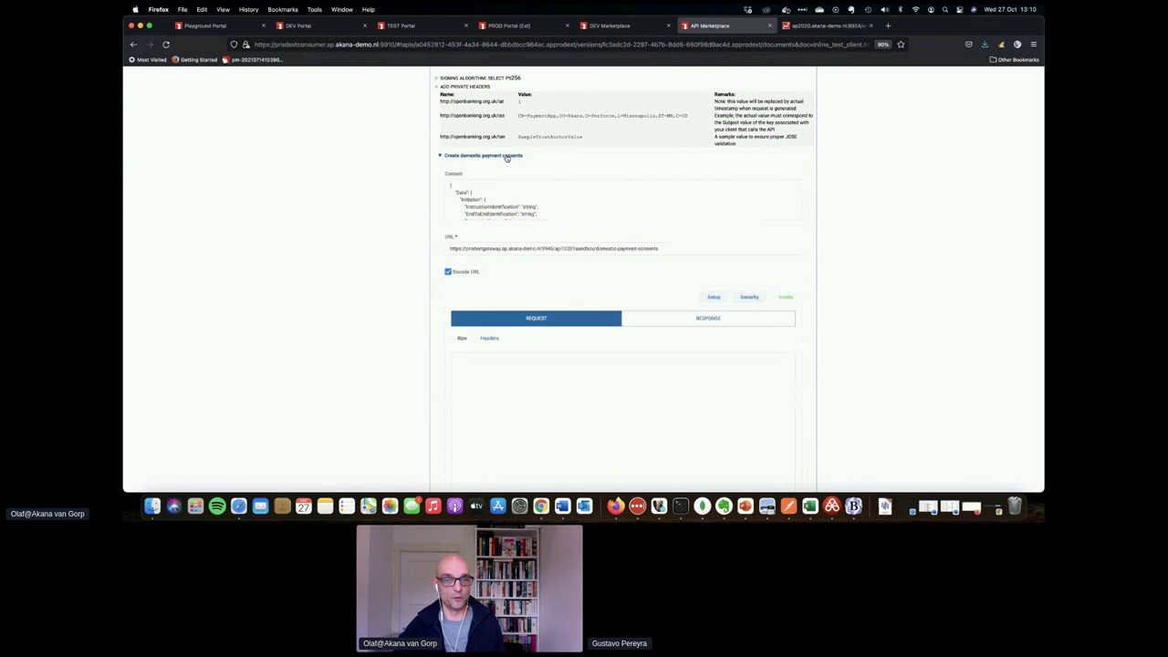
scroll(640, 248, down, 2)
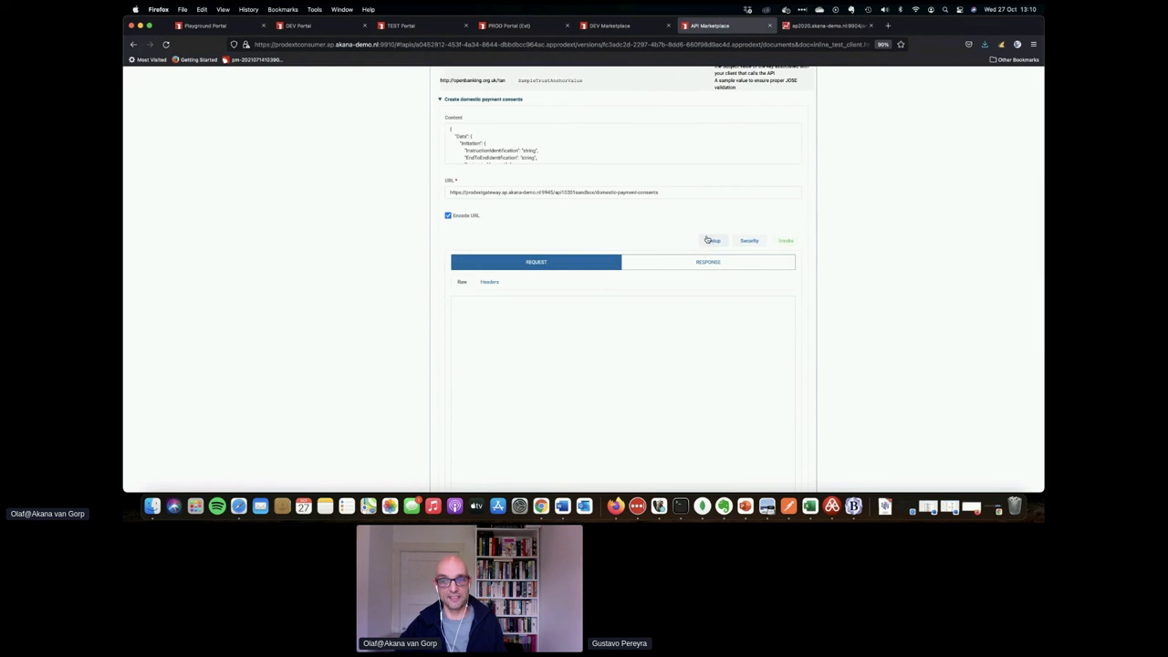
scroll(711, 240, up, 3)
scroll(709, 238, up, 2)
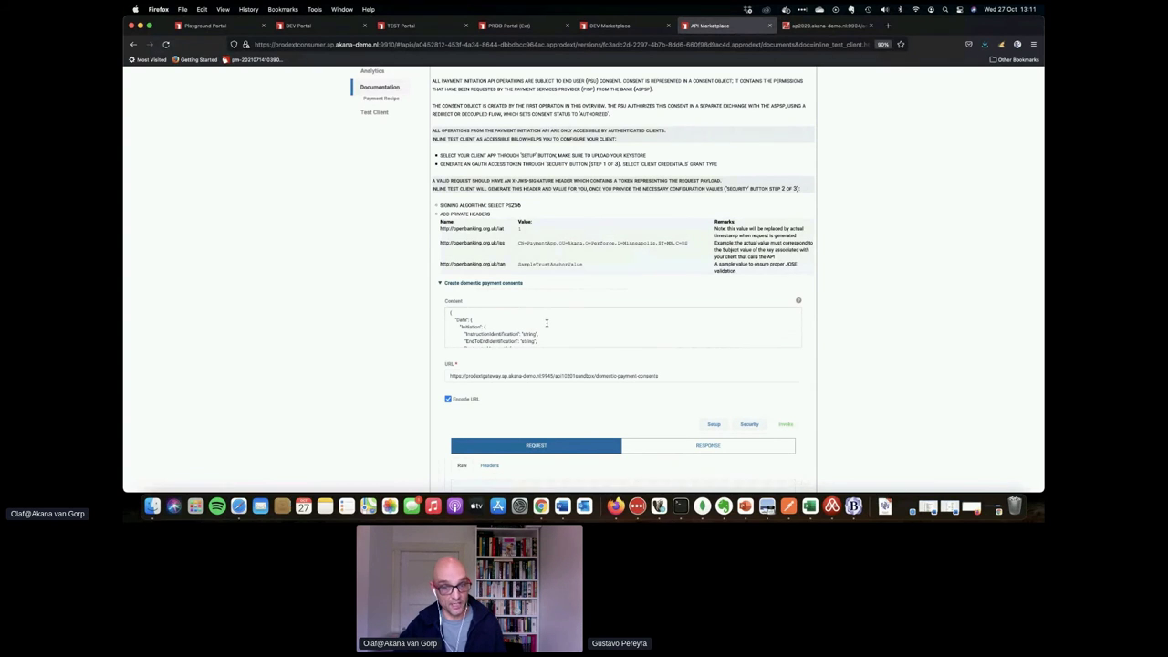
click(547, 322)
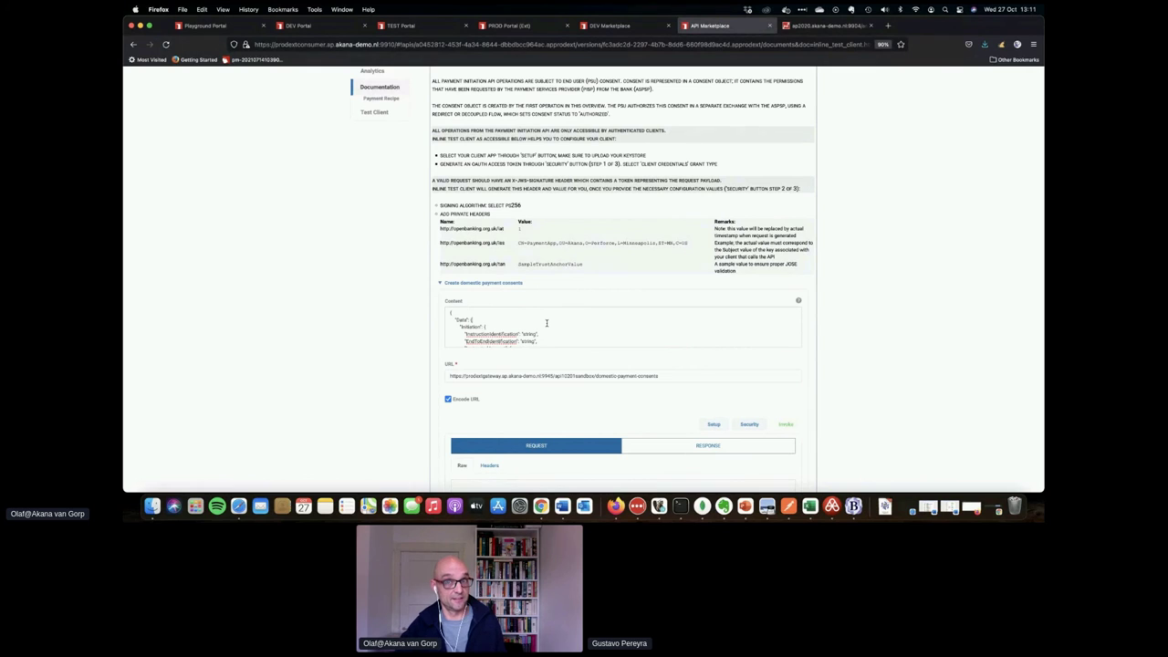
scroll(547, 323, down, 2)
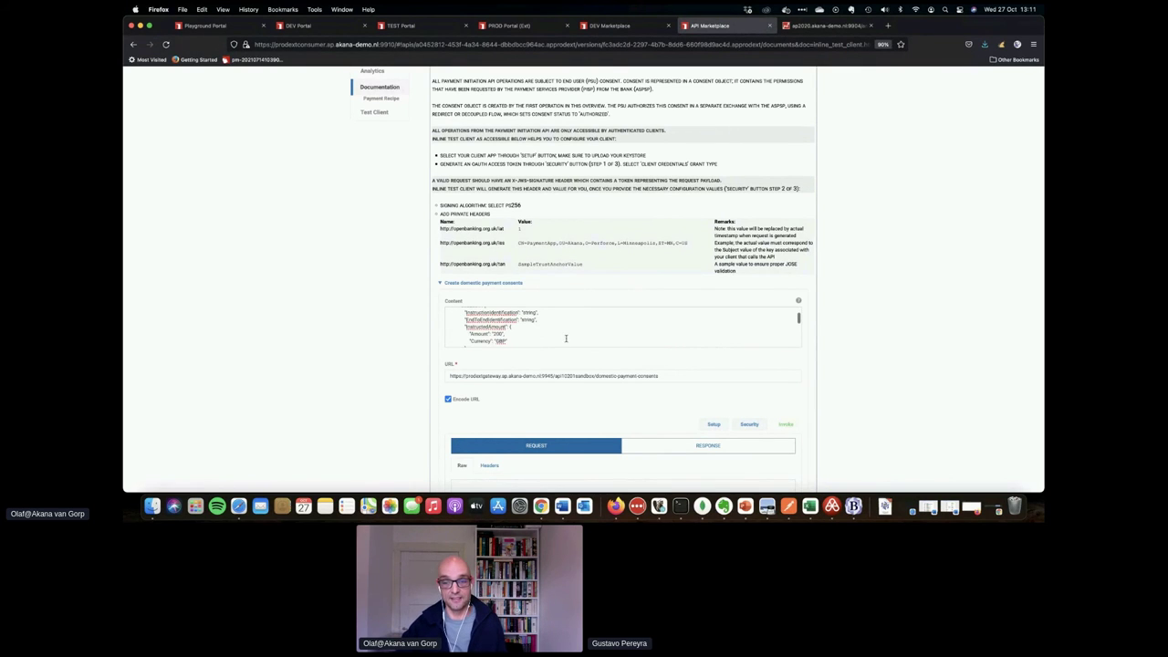
Open the test client's PaymentApp 1.0 app setup and enable keystore upload.
click(713, 425)
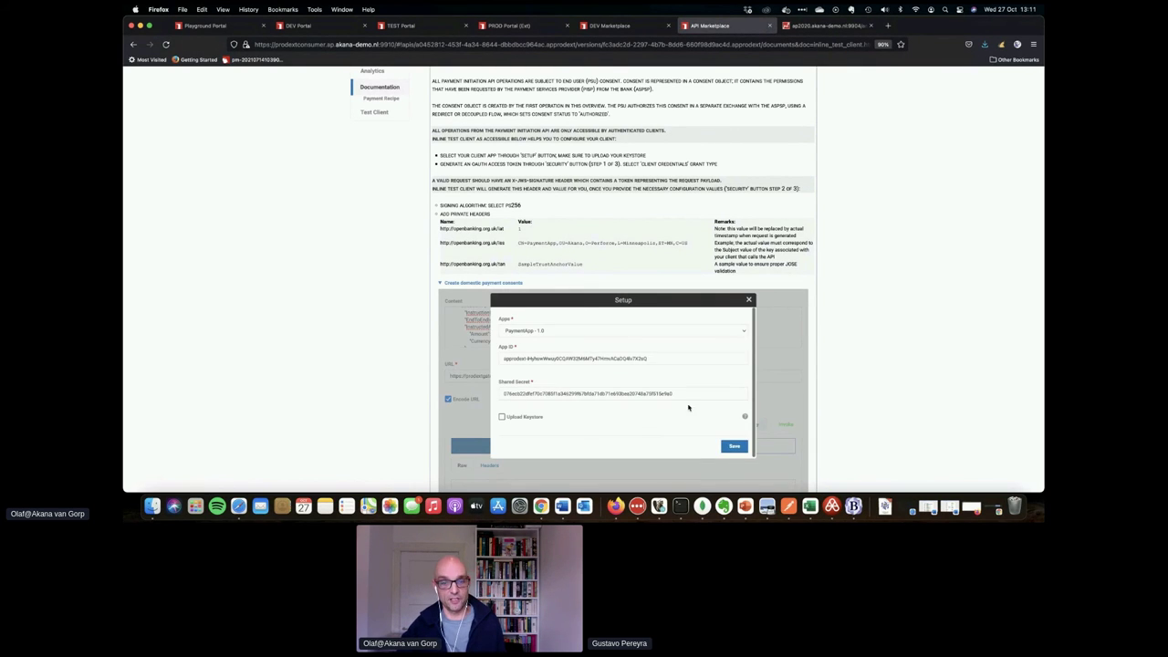
click(501, 415)
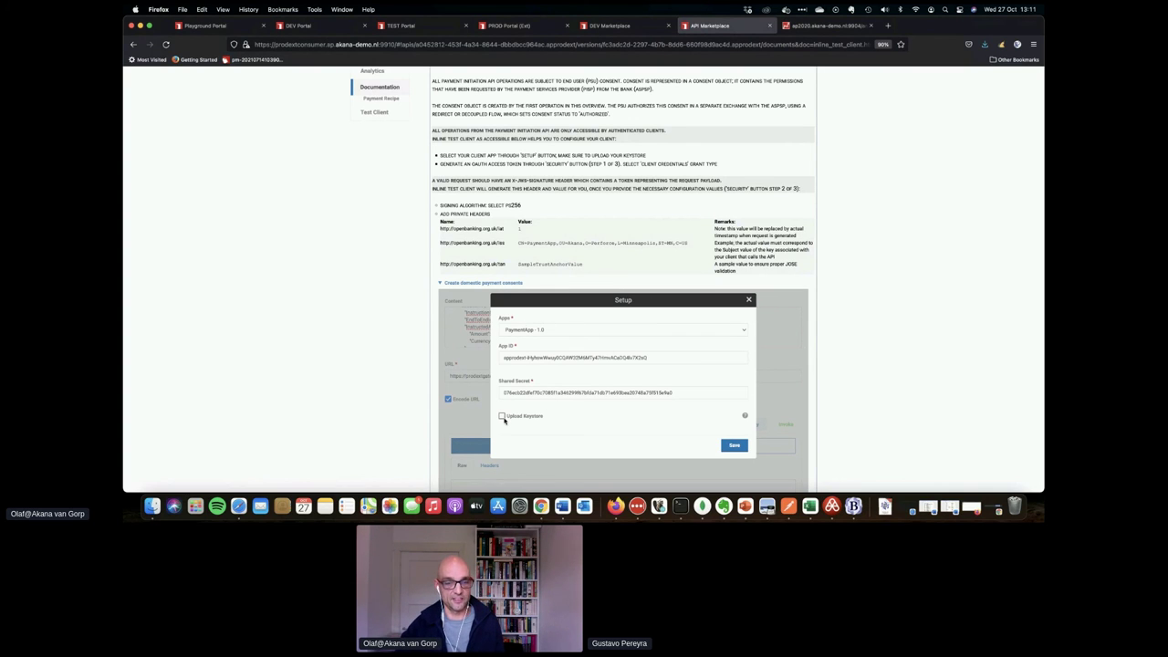
click(501, 416)
scroll(544, 420, down, 2)
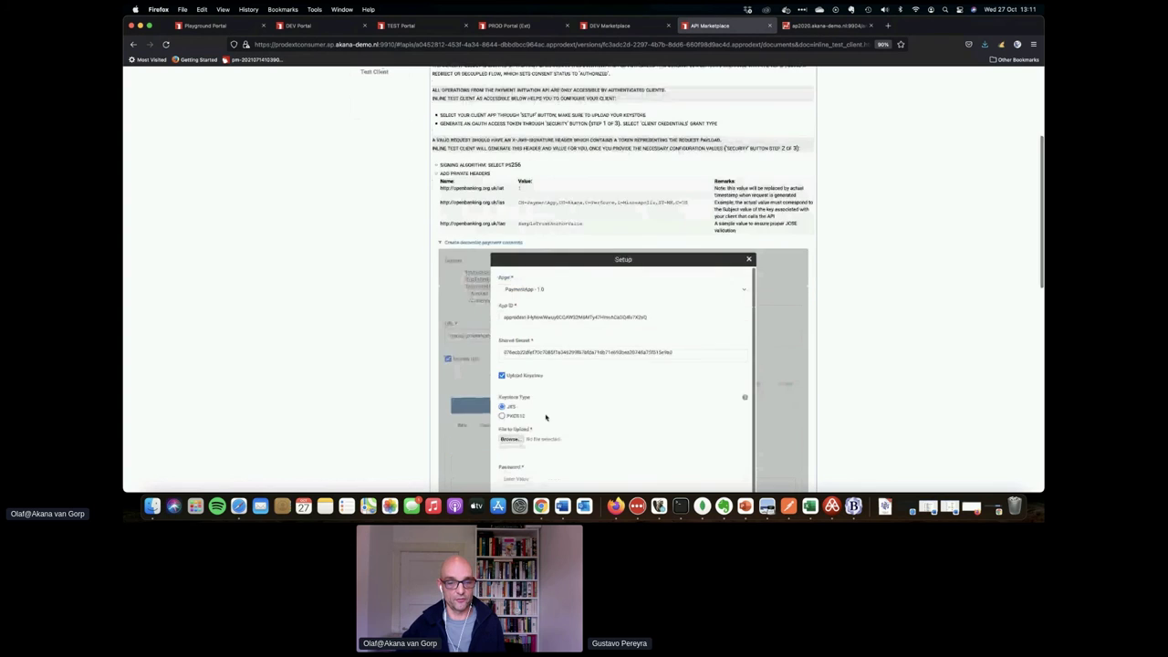
scroll(547, 415, down, 4)
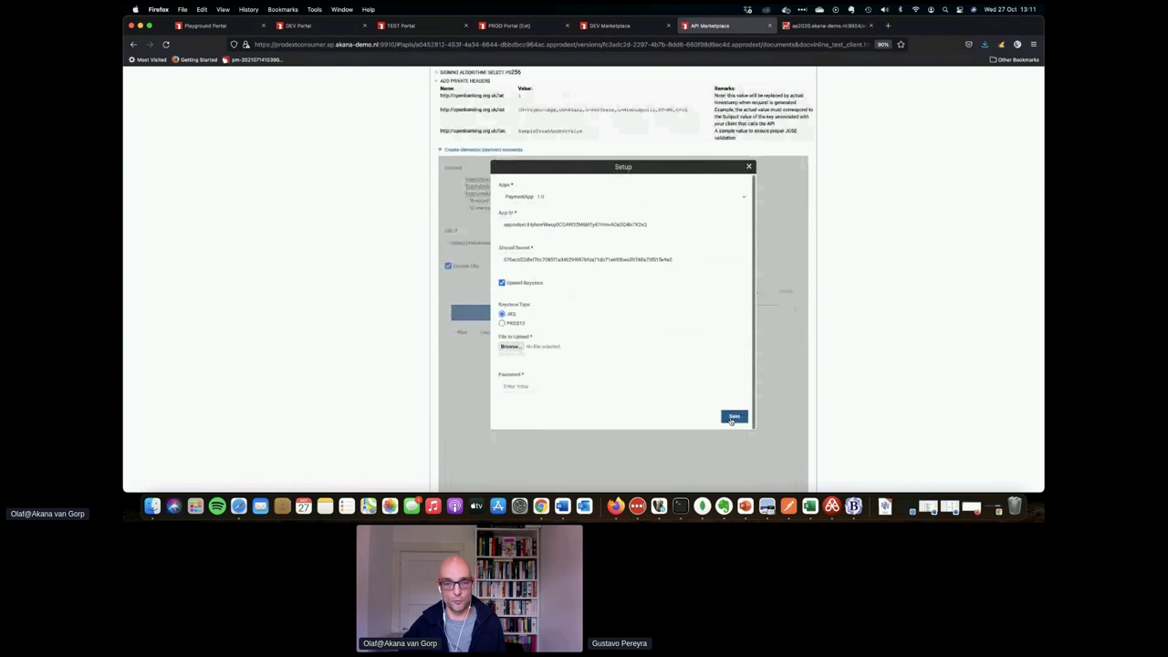
click(734, 418)
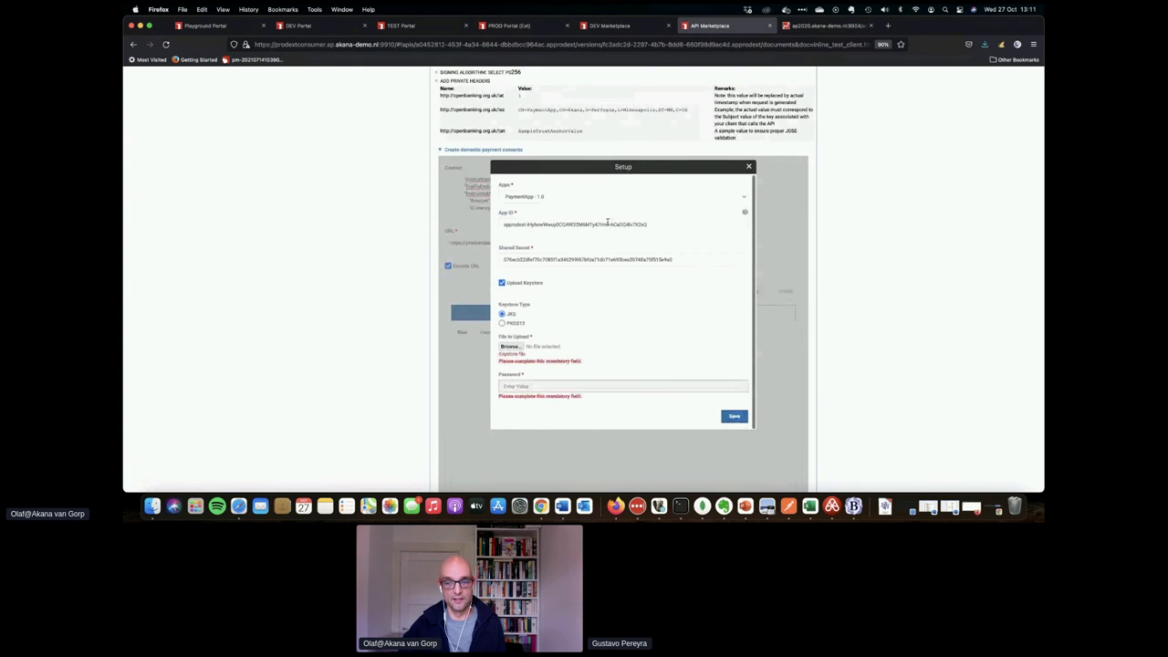
Load the paymentapp JKS keystore, enter its password, and save without storing the browser login.
click(511, 346)
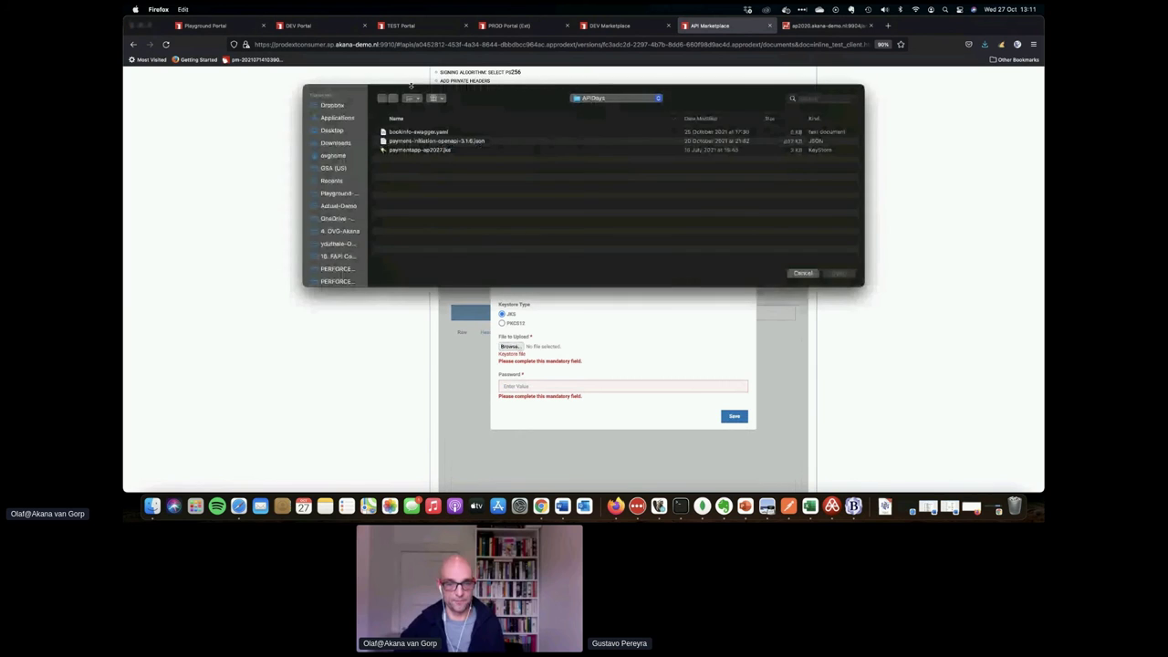
click(408, 151)
double_click(408, 151)
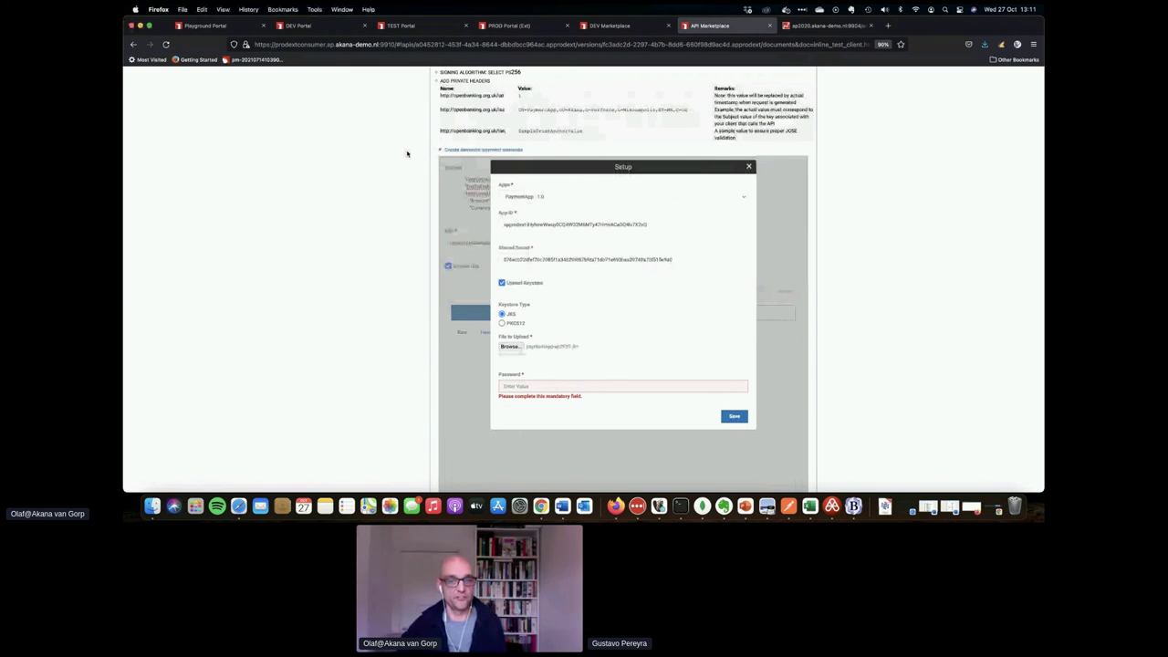
click(518, 385)
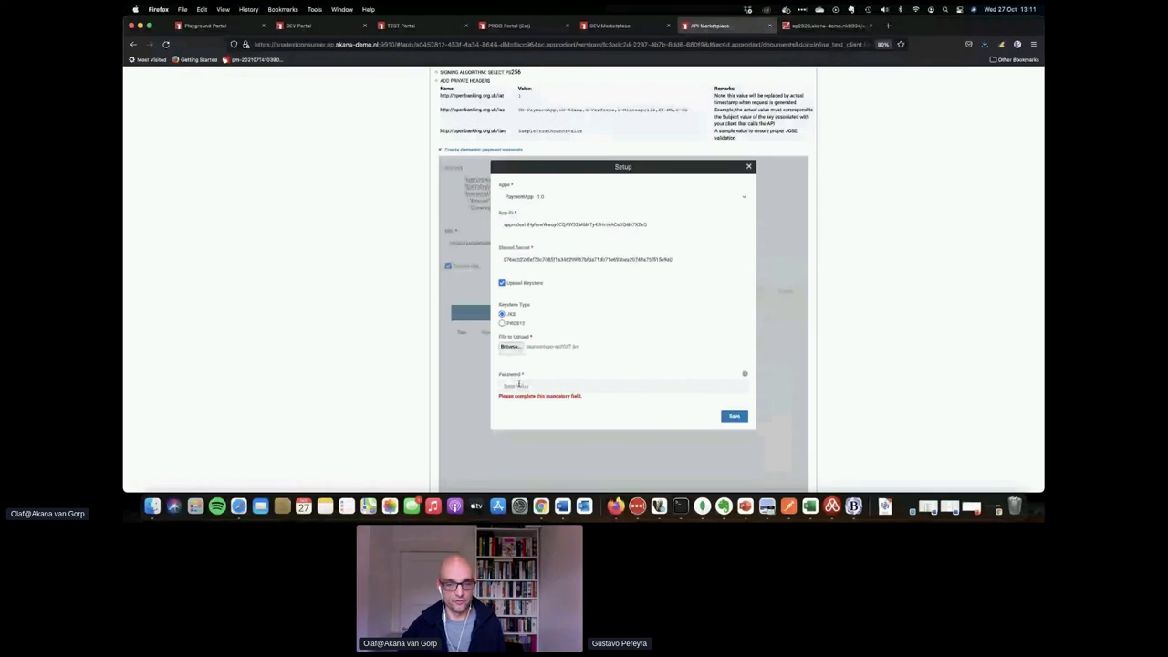
text(pa)
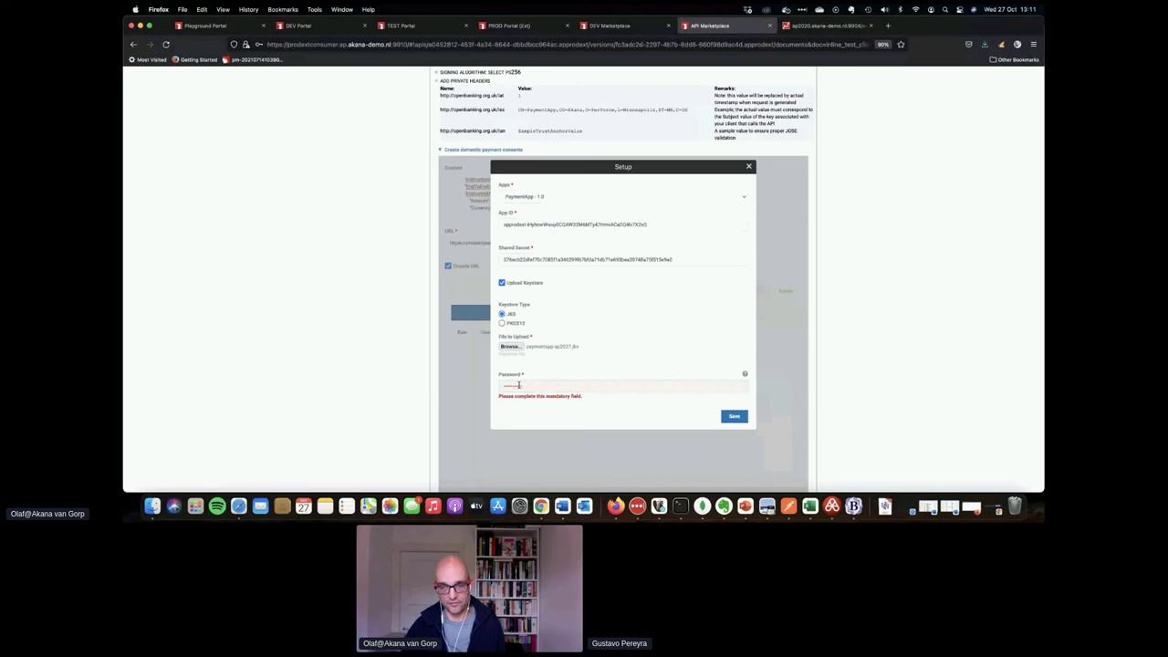
key(Return)
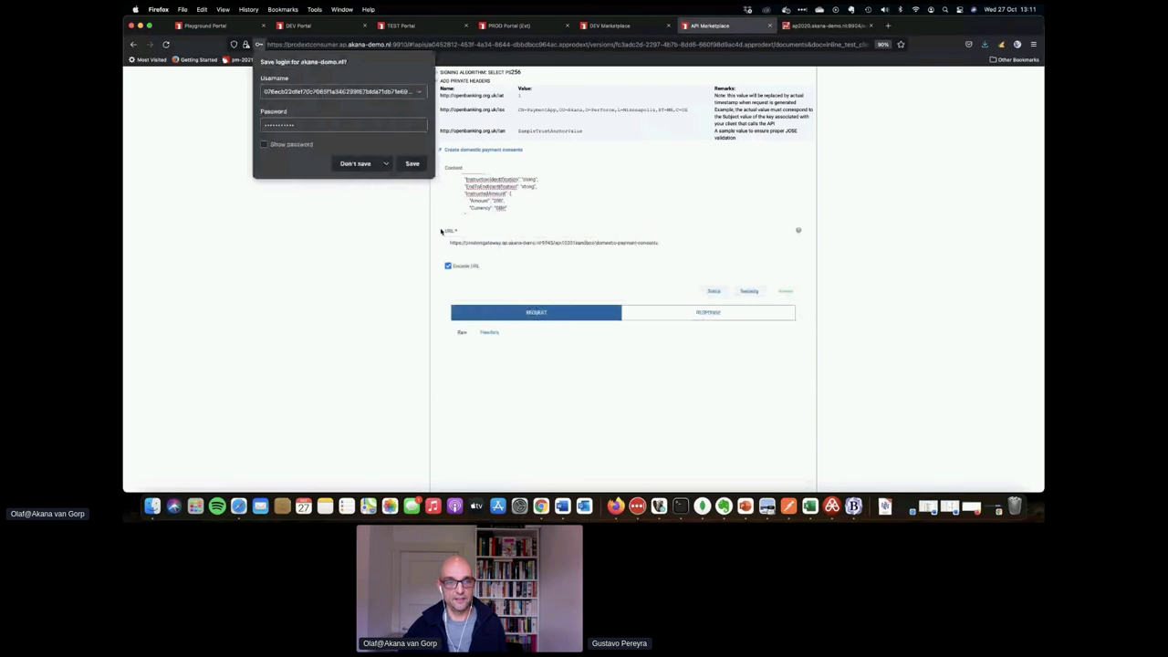
click(355, 164)
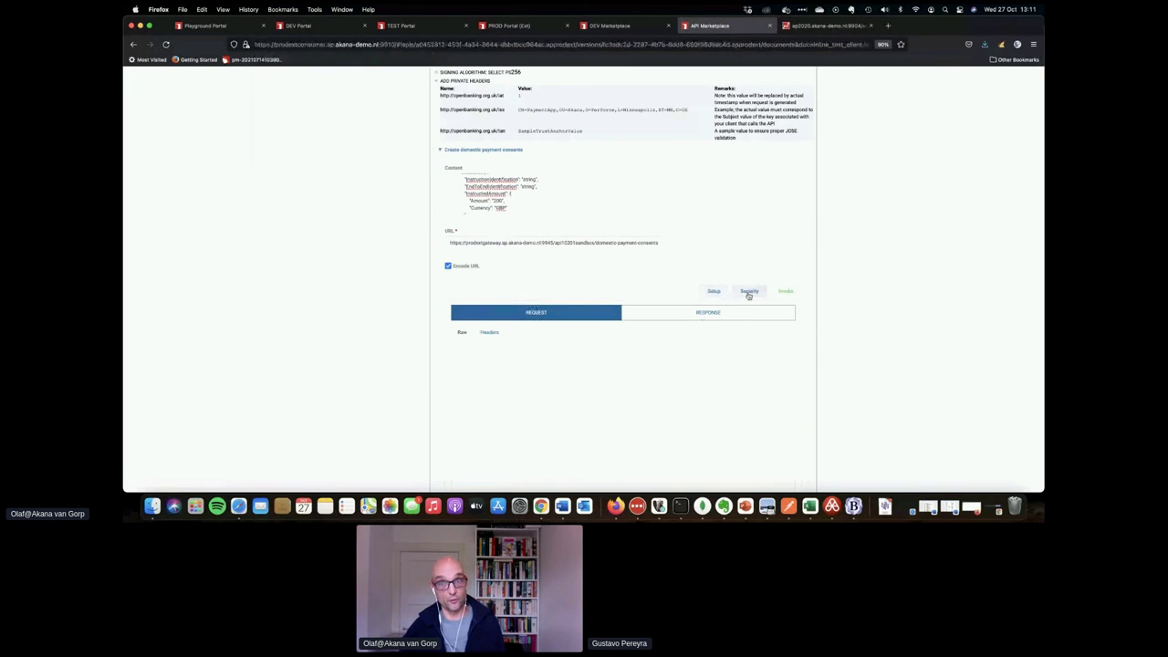
Fetch an OAuth client-credentials token for the payments scope and proceed to JOSE Security.
click(750, 293)
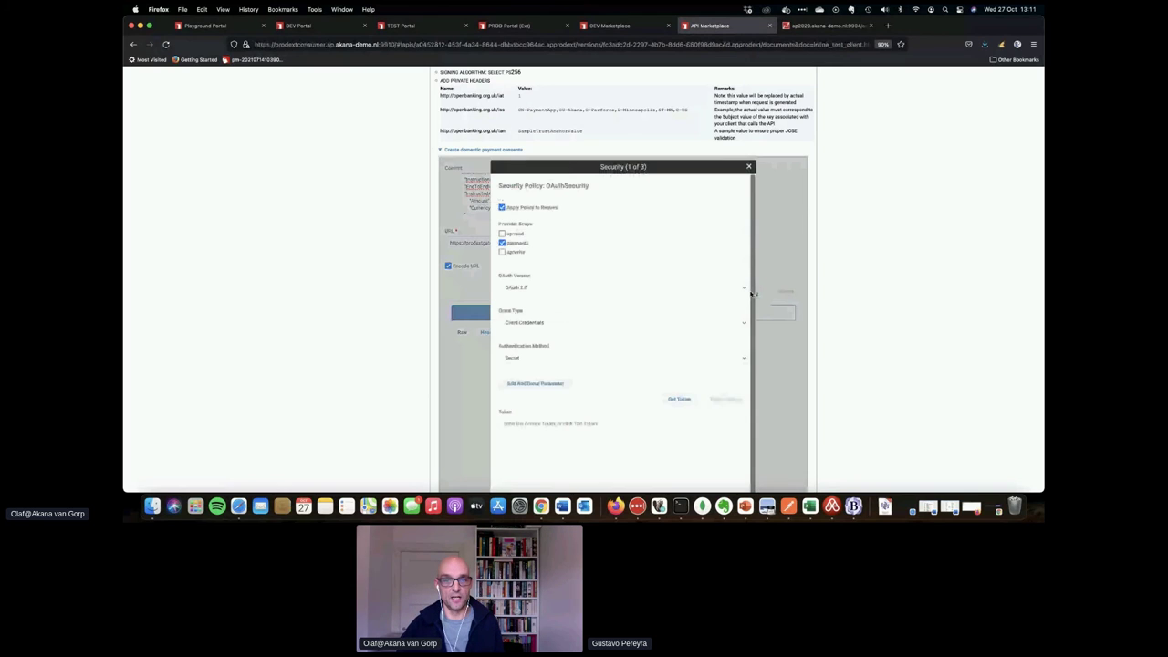
click(679, 396)
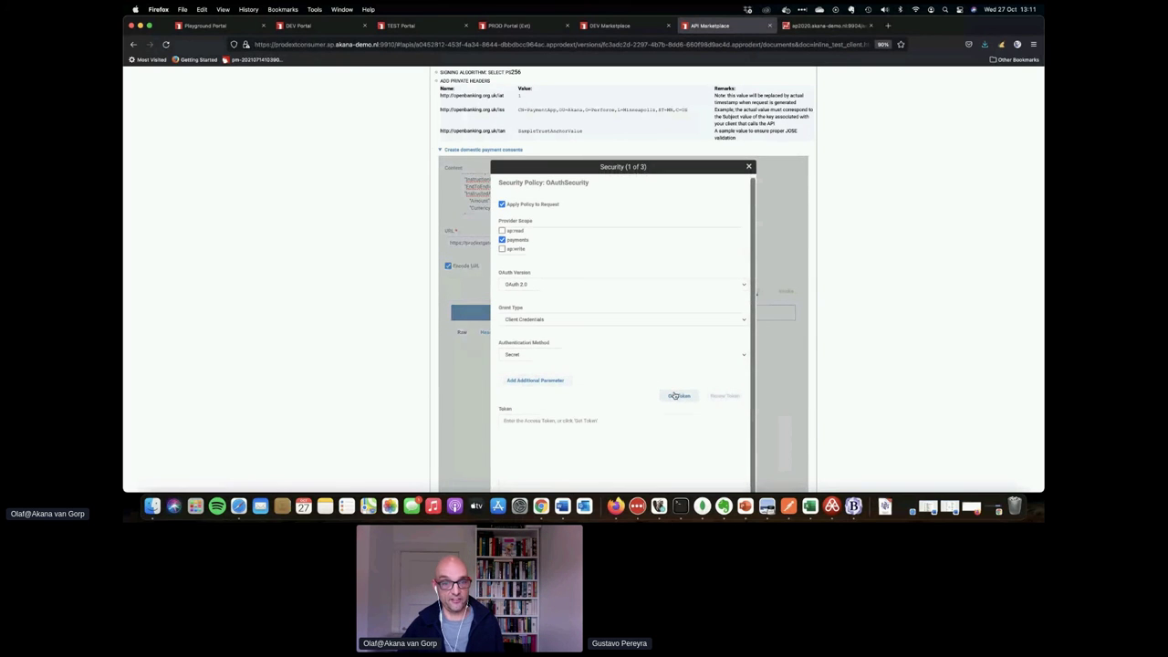
drag(532, 428, 667, 427)
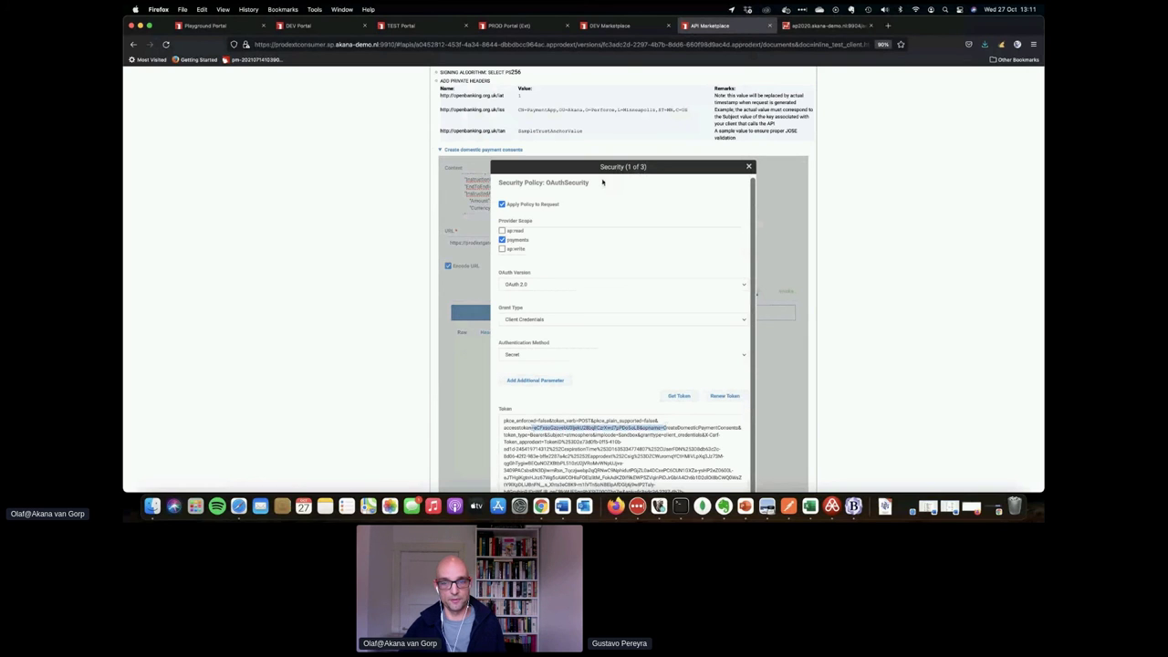
scroll(834, 219, up, 1)
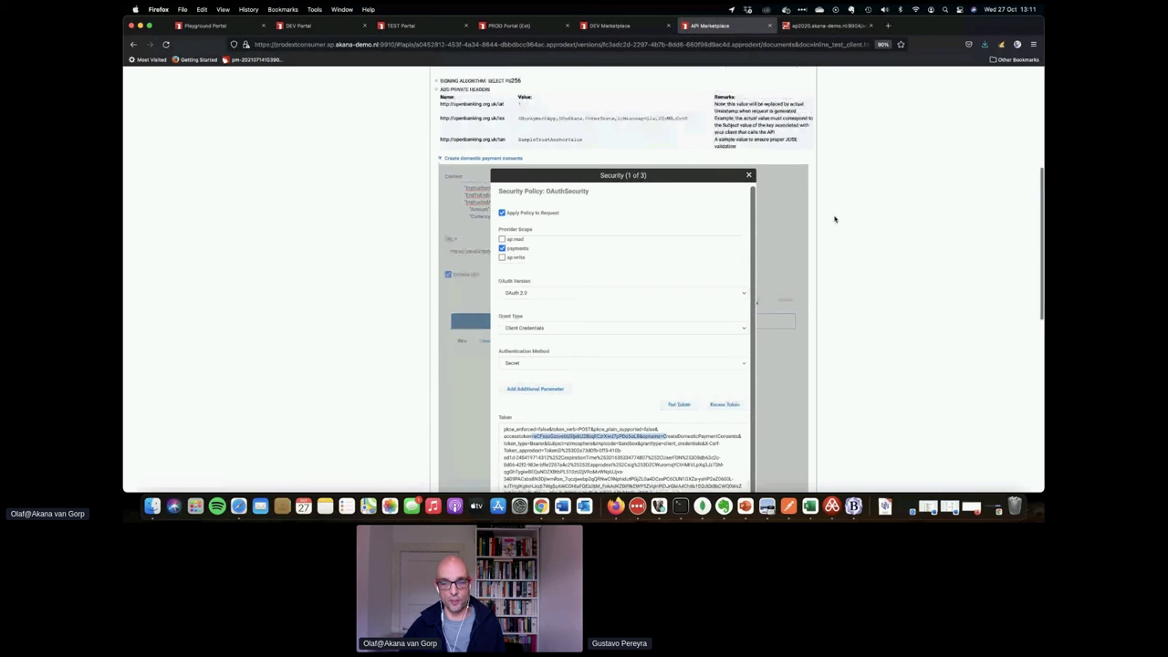
scroll(729, 465, down, 3)
click(735, 438)
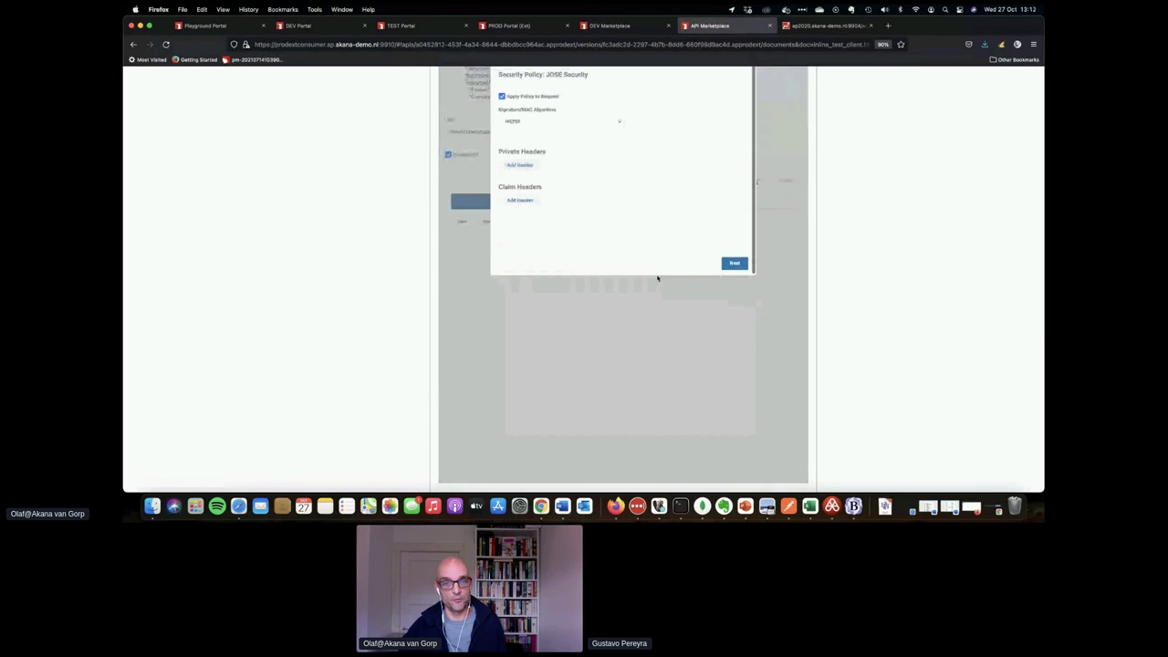
Set the JOSE signing algorithm to PS256 and add three private header rows.
scroll(657, 277, up, 3)
scroll(655, 277, up, 1)
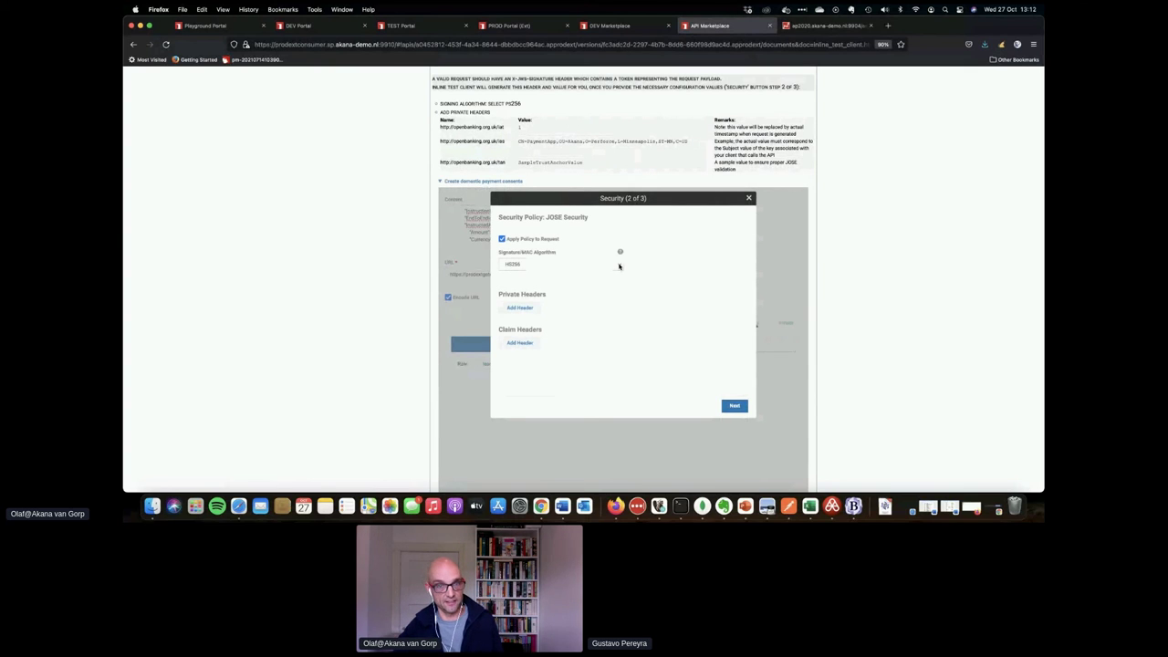
click(619, 266)
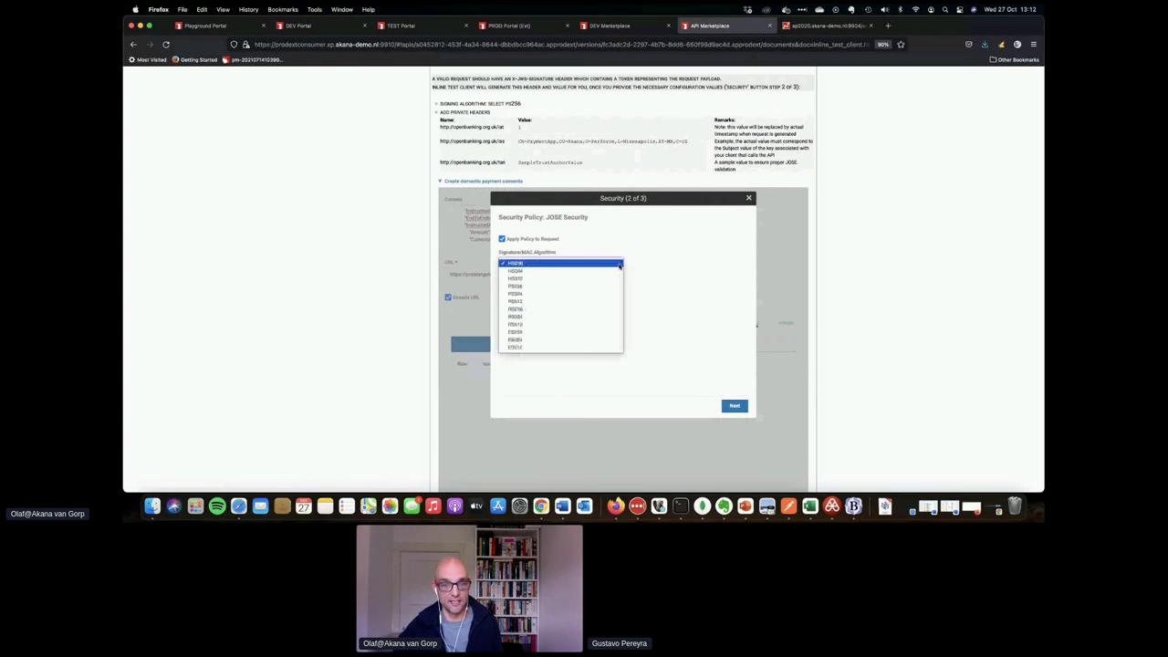
click(603, 286)
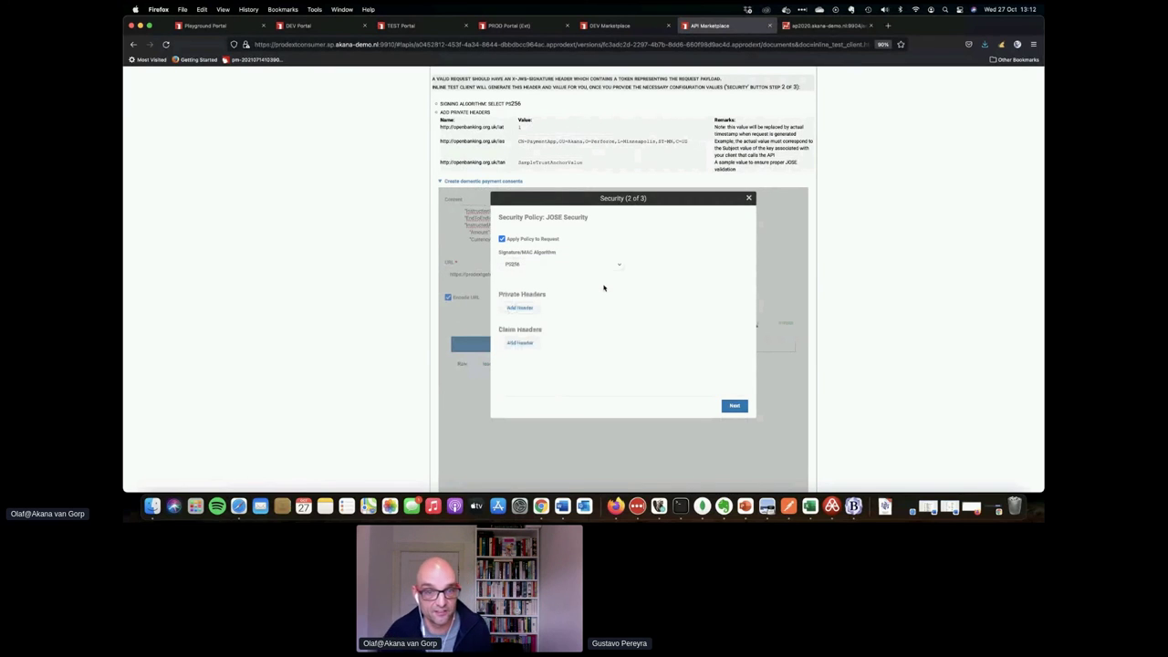
click(519, 308)
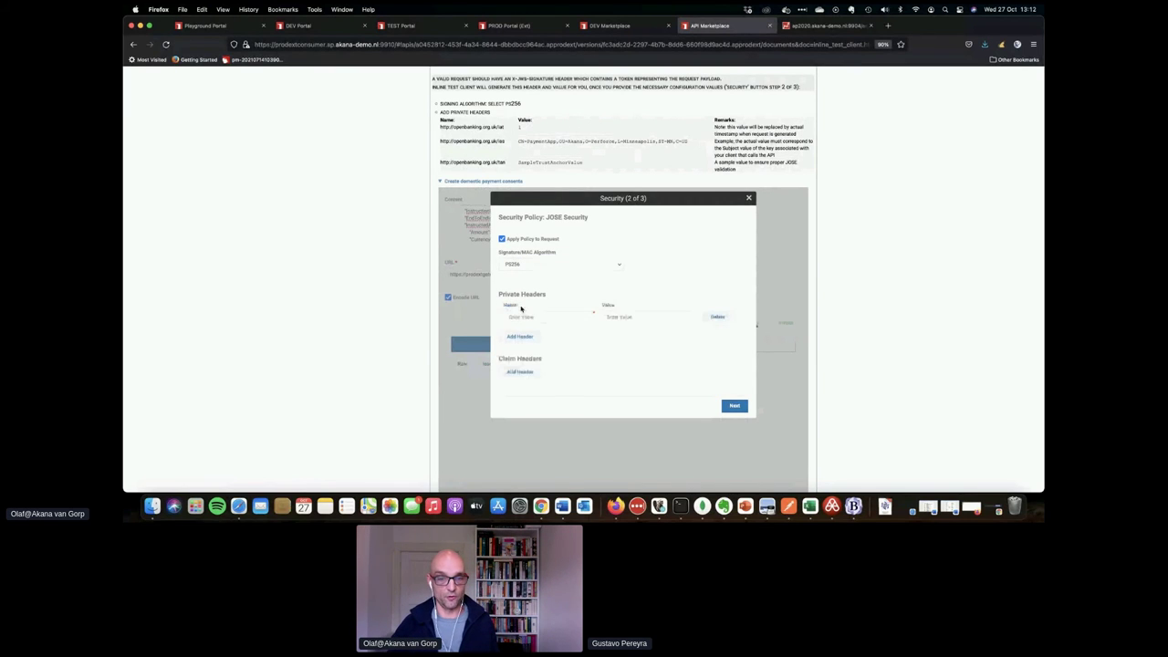
click(514, 336)
click(519, 356)
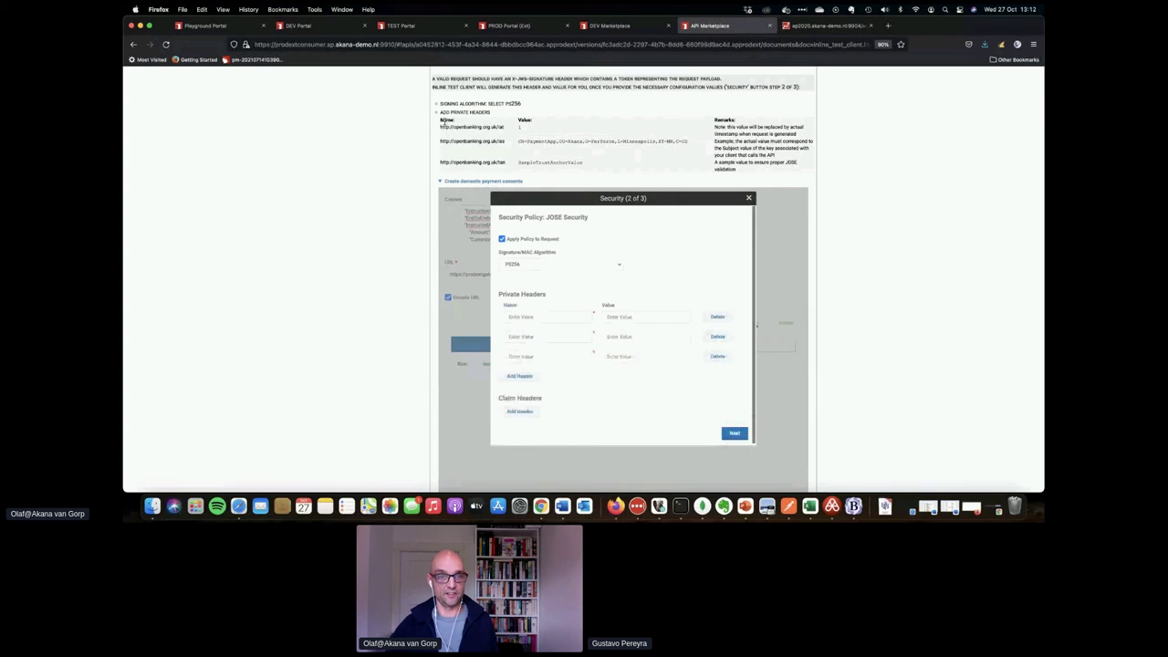
Fill the three private header names with the openbanking iat, iss and tan names from the docs.
drag(441, 126, 506, 129)
key(super+c)
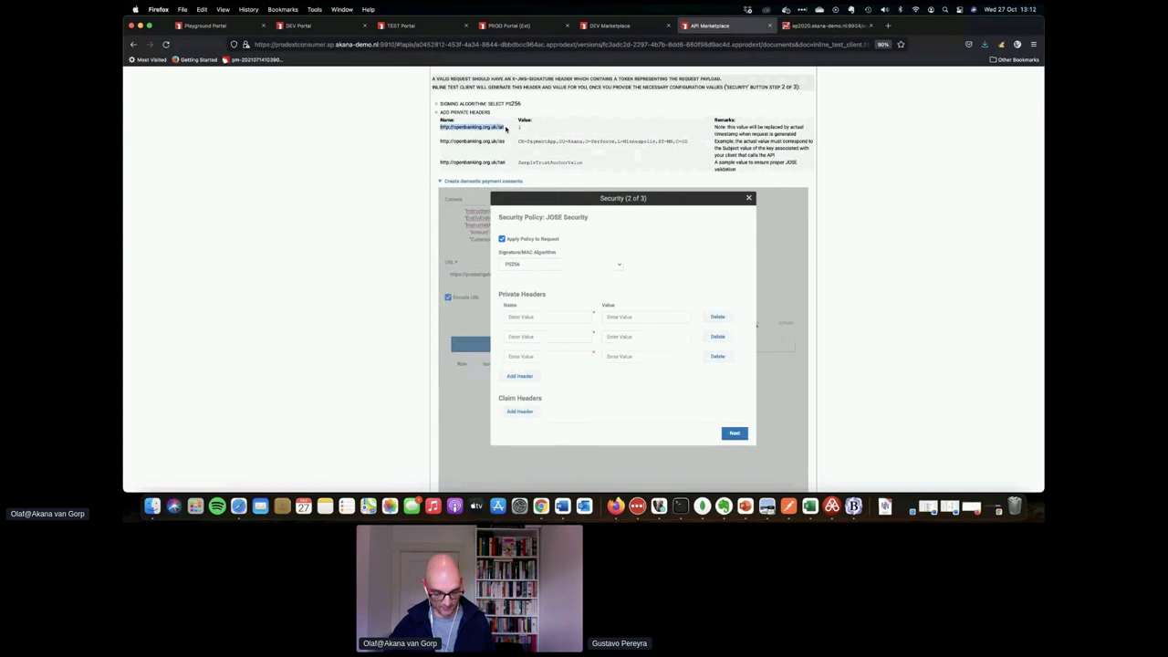
click(512, 317)
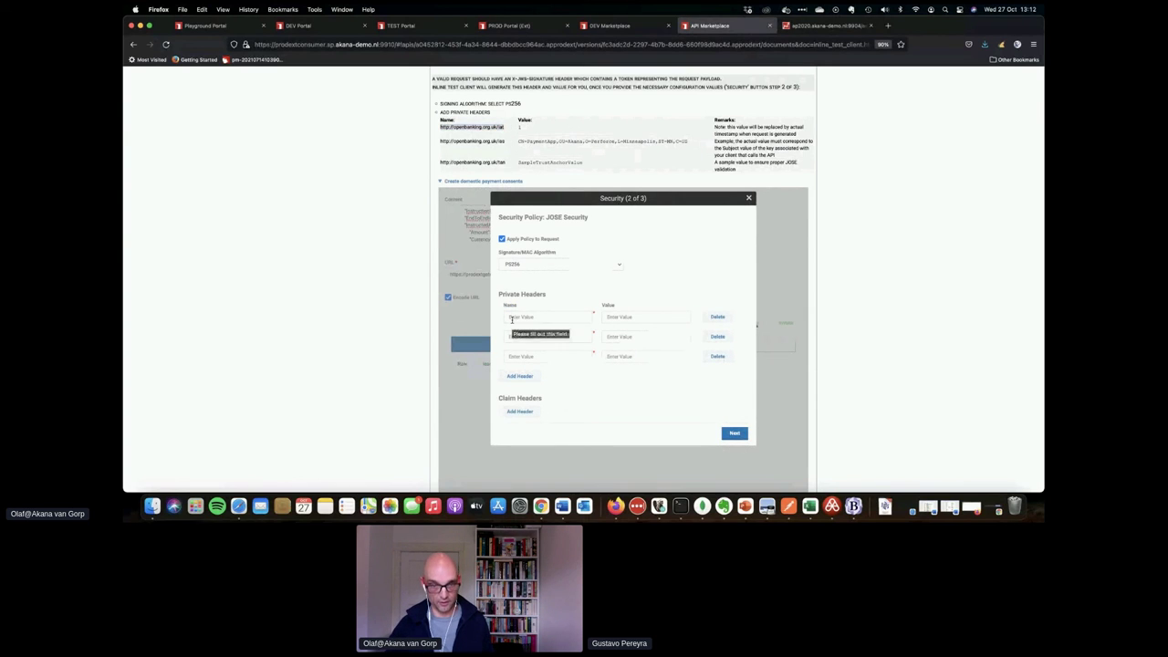
key(super+v)
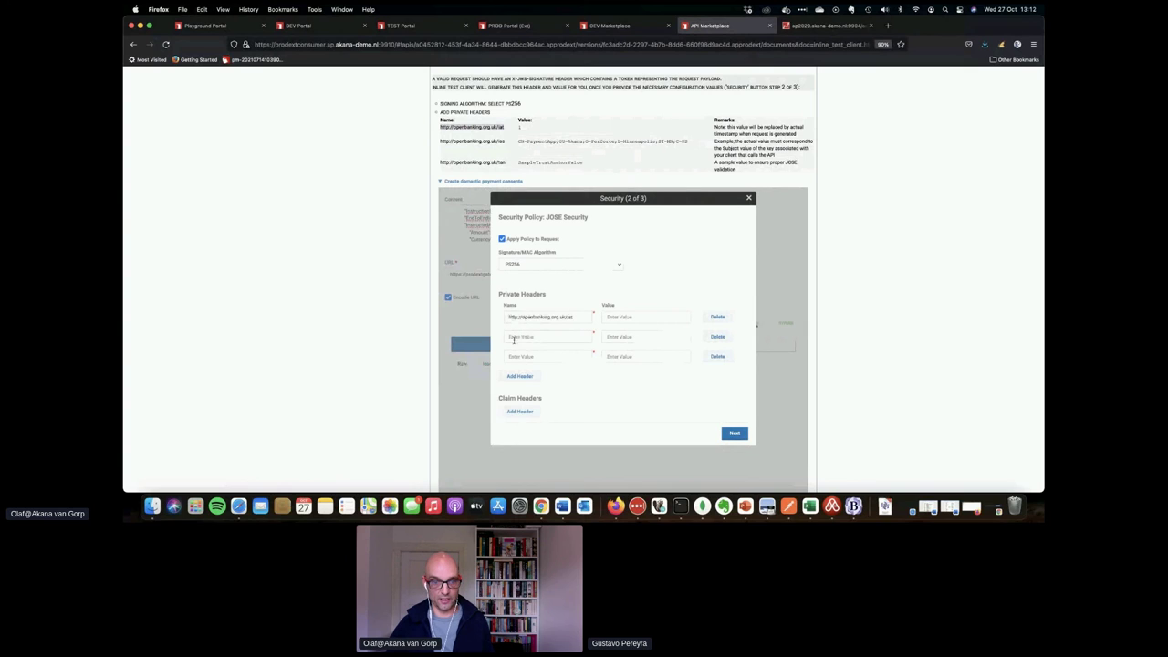
click(514, 338)
key(super+v)
click(510, 356)
key(super+v)
double_click(569, 337)
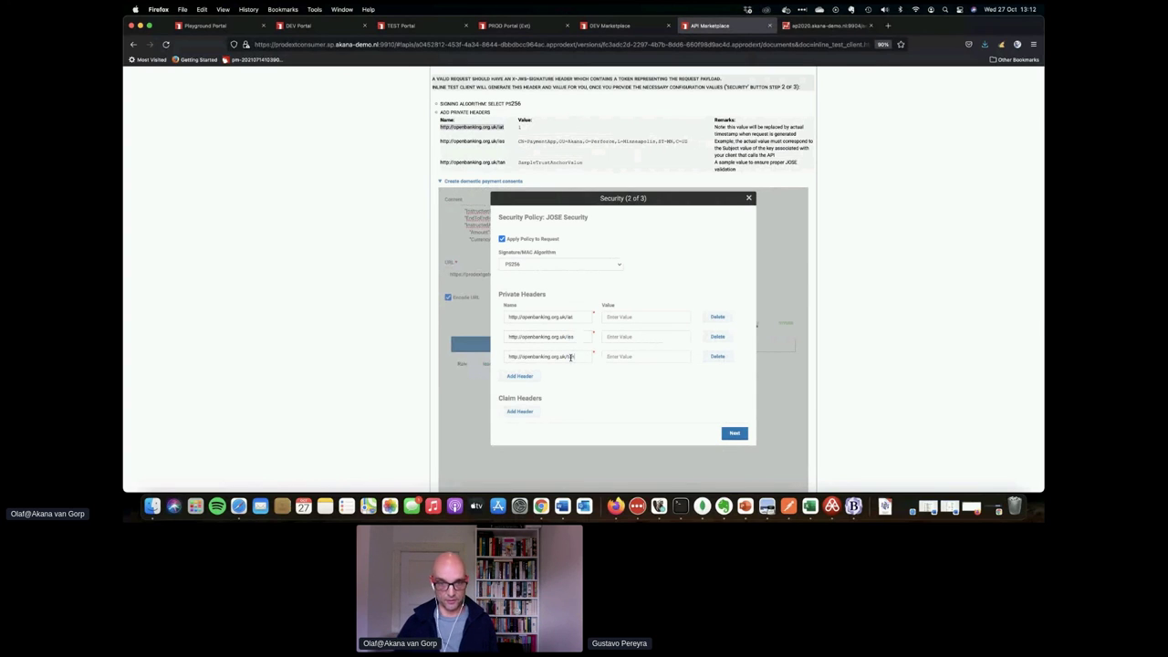
Enter header values 1, the CN= subject and SampleTrustAnchorValue, then finish the security setup.
click(619, 317)
text(1)
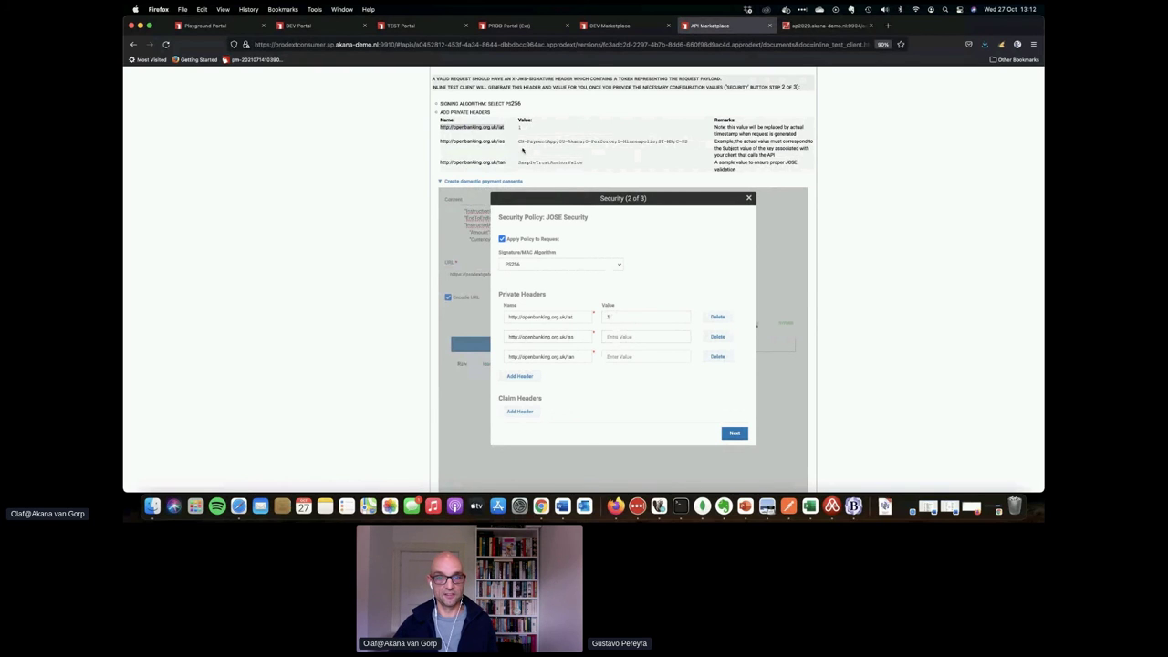
drag(518, 141, 688, 142)
key(super+c)
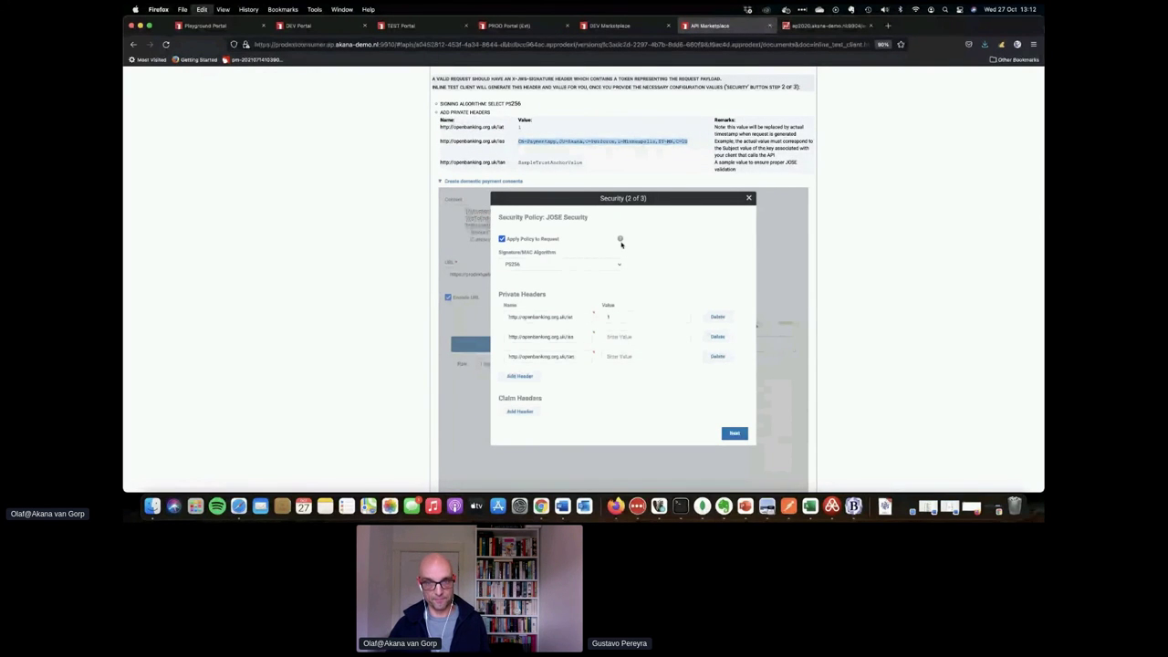
click(609, 336)
key(super+v)
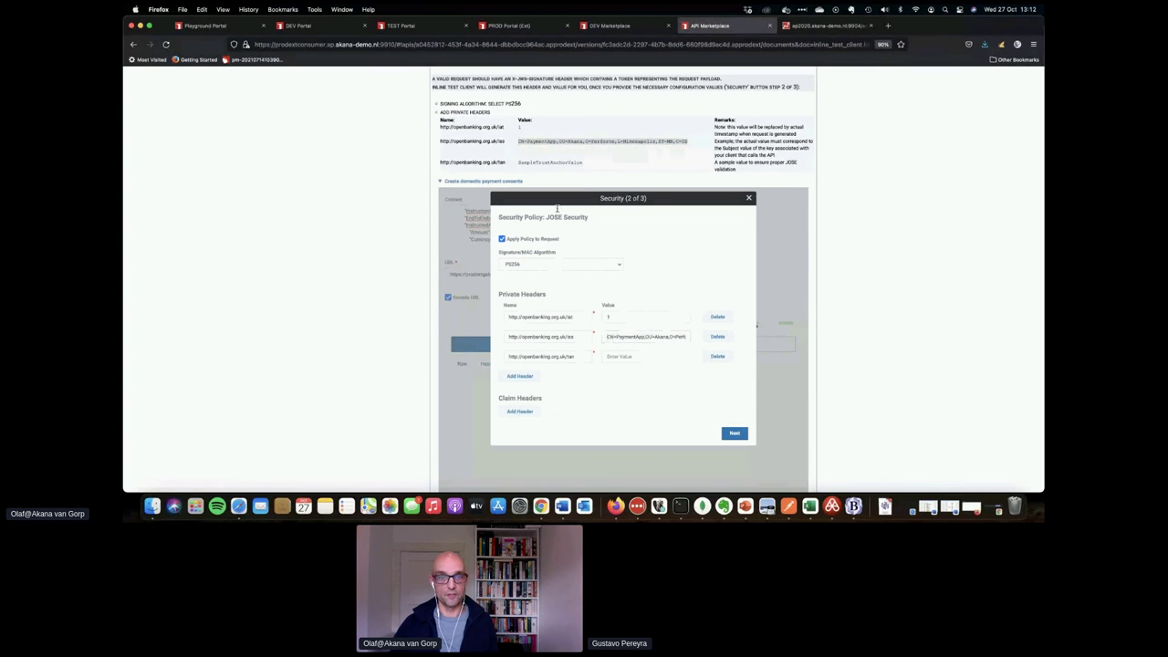
drag(518, 161, 589, 165)
key(super+c)
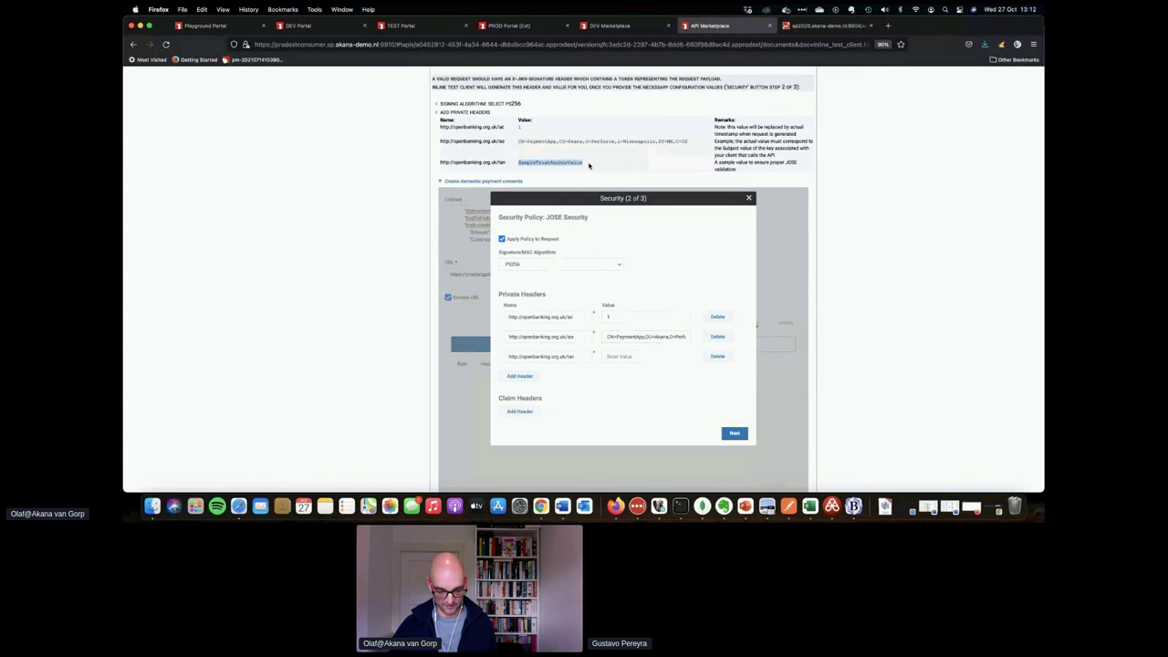
click(613, 356)
key(super+v)
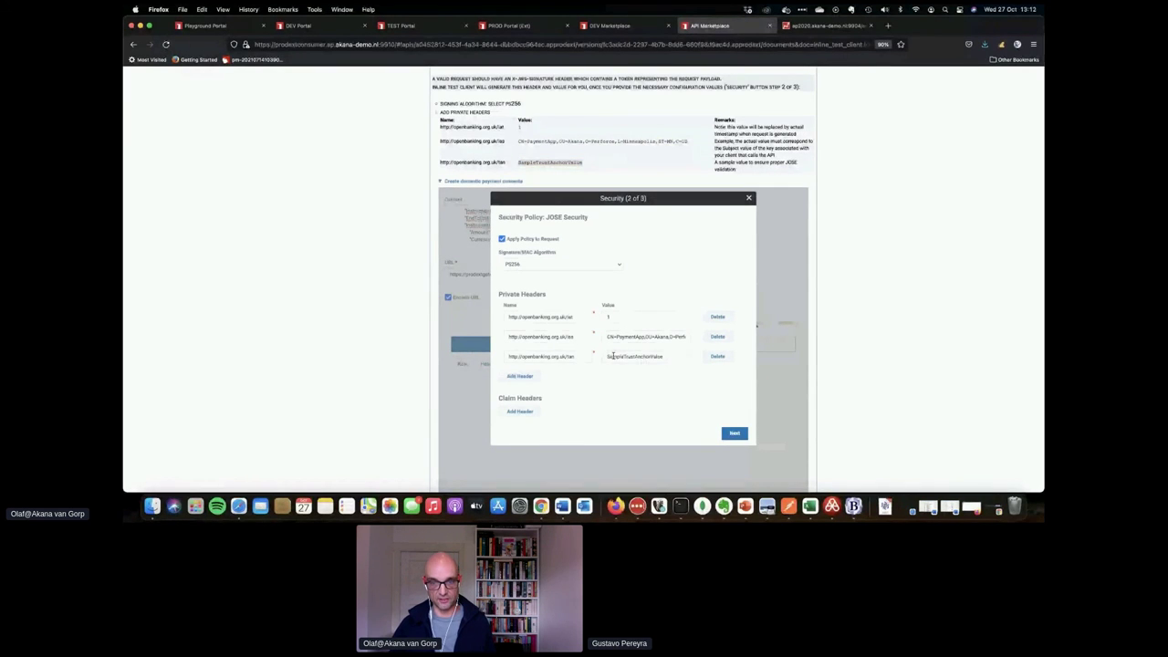
click(735, 435)
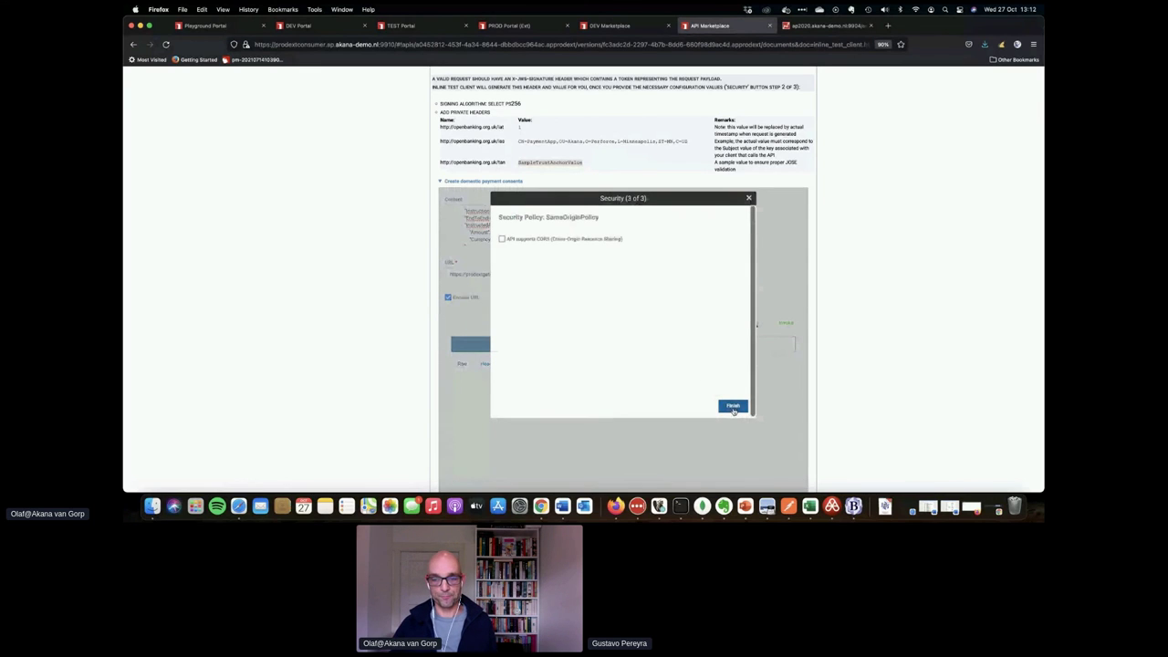
click(733, 407)
Invoke Create domestic payment consents for a 201 Authorised consent and select its returned ConsentId.
scroll(715, 266, down, 1)
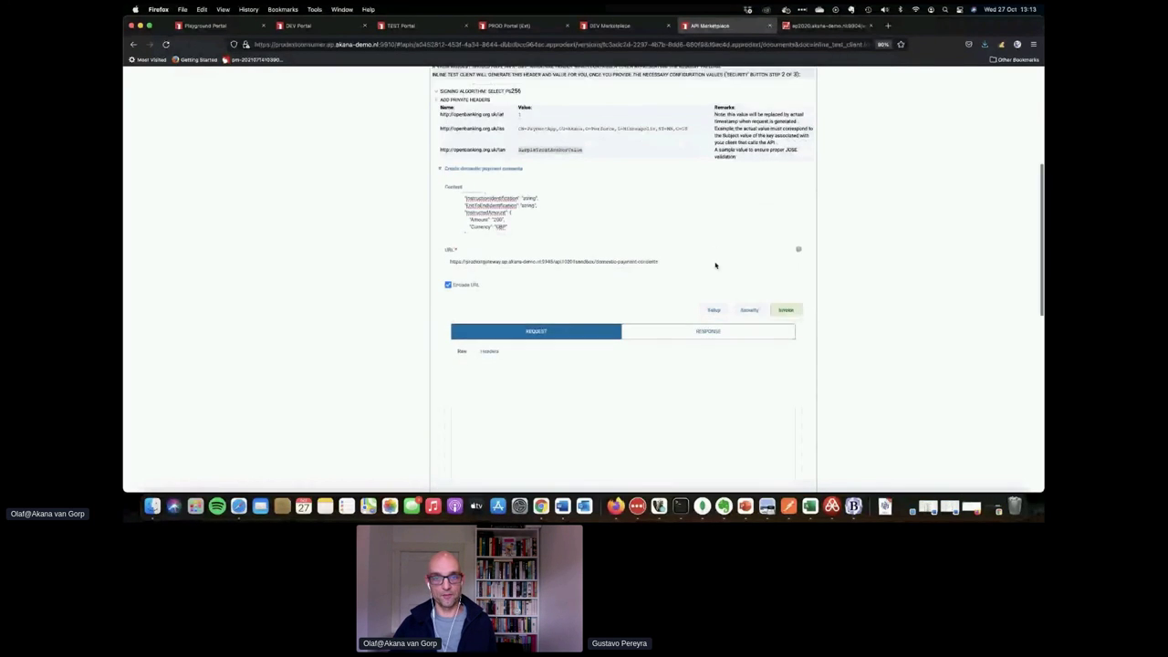
scroll(716, 265, down, 1)
scroll(716, 266, up, 1)
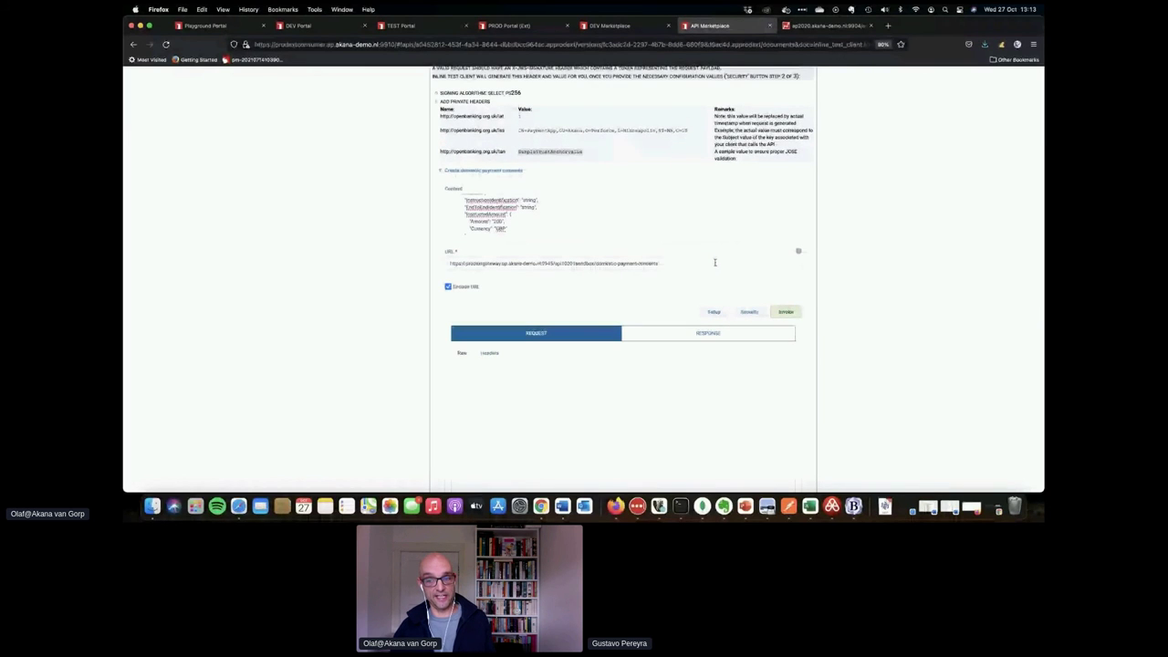
scroll(715, 263, up, 1)
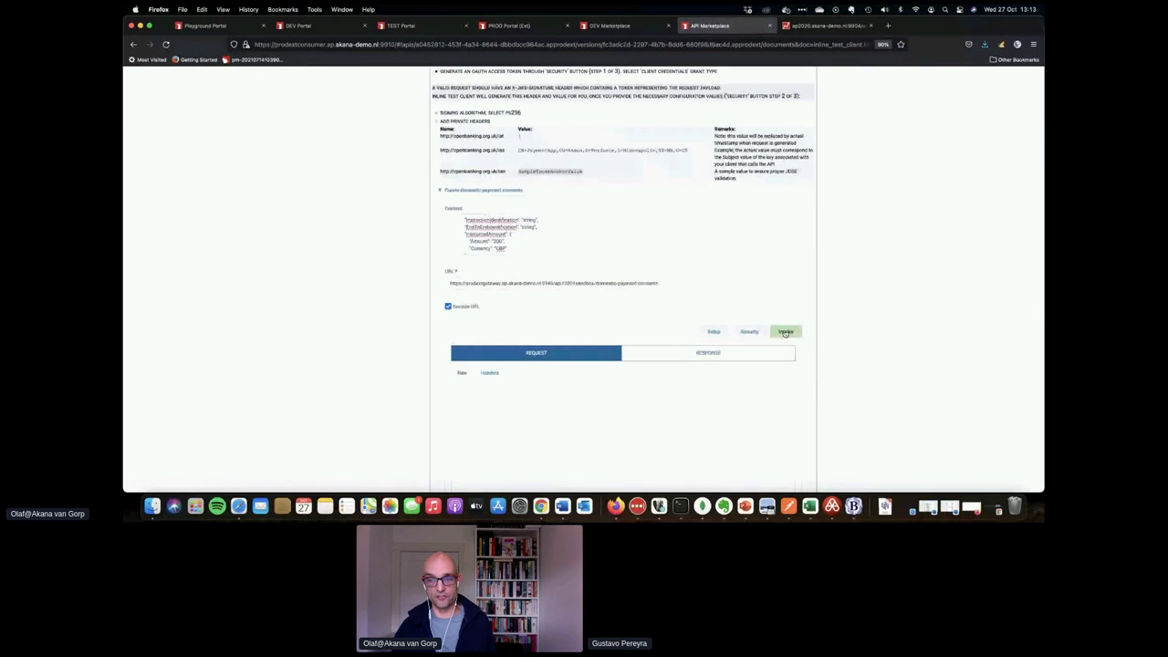
click(784, 332)
scroll(783, 331, down, 5)
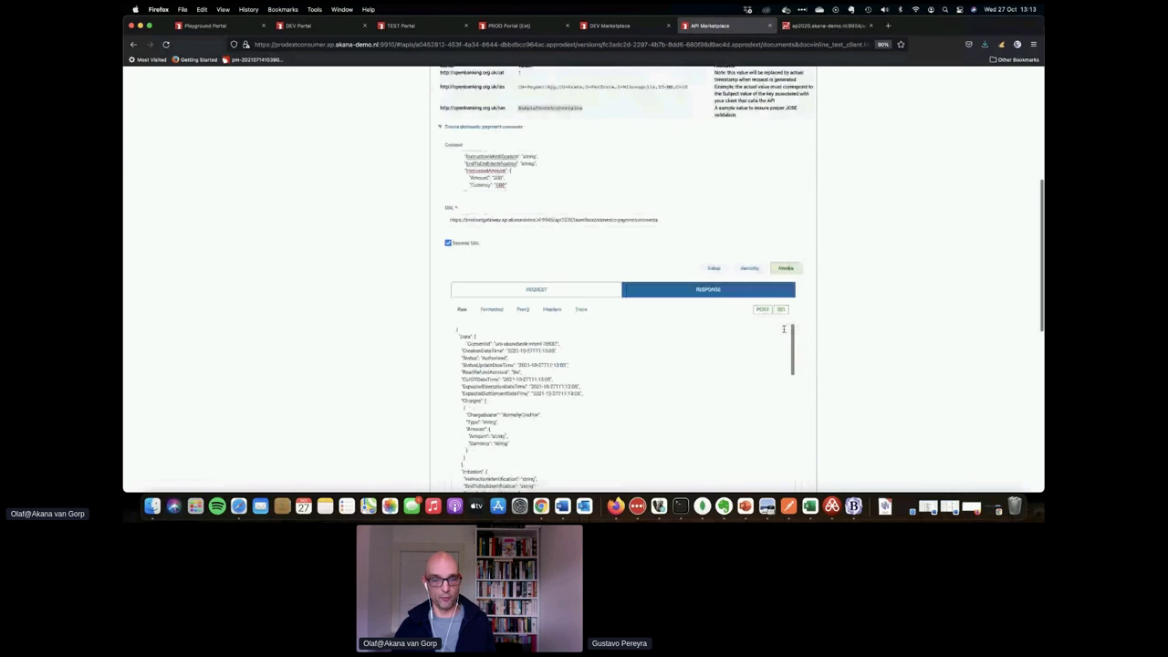
scroll(783, 330, down, 1)
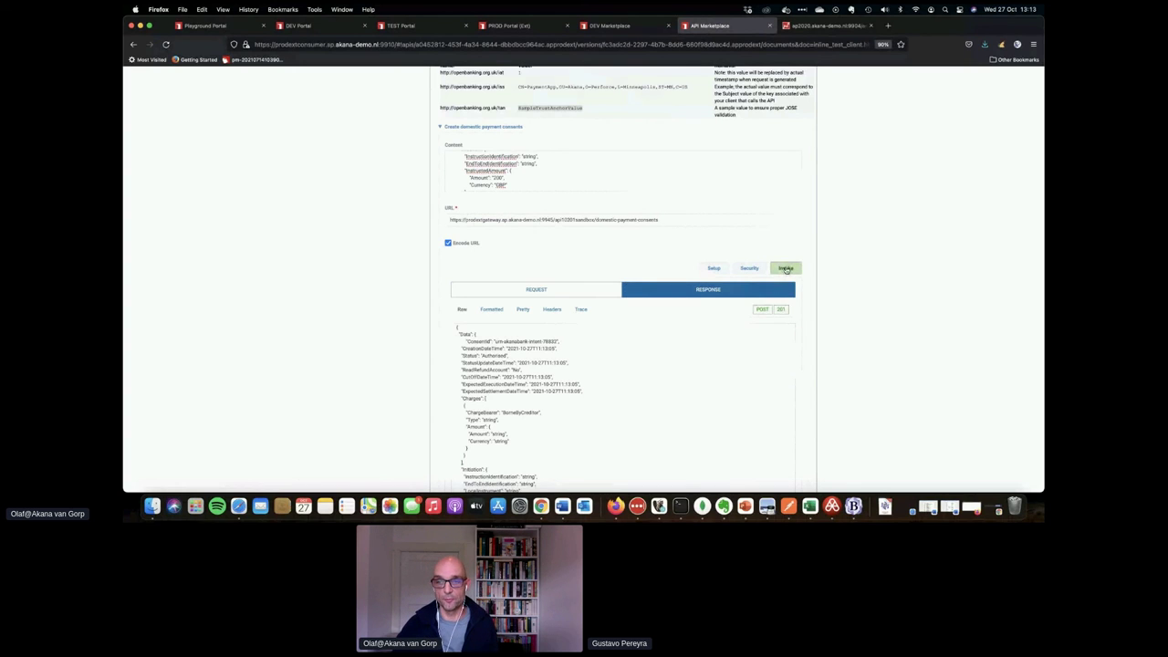
click(786, 268)
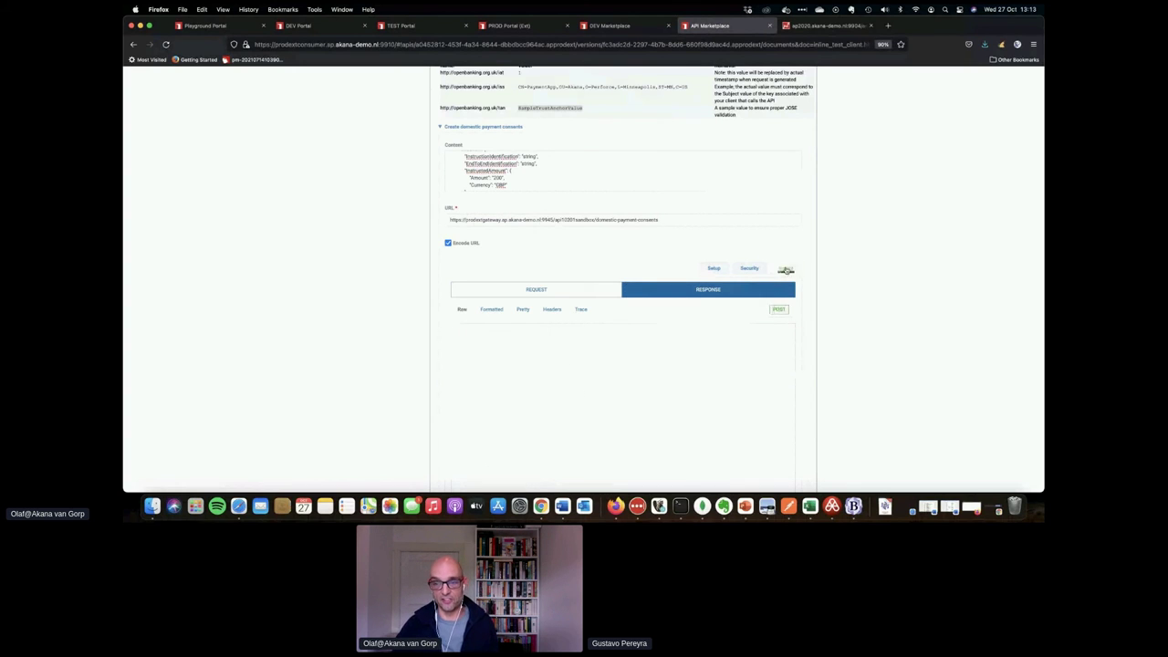
click(786, 269)
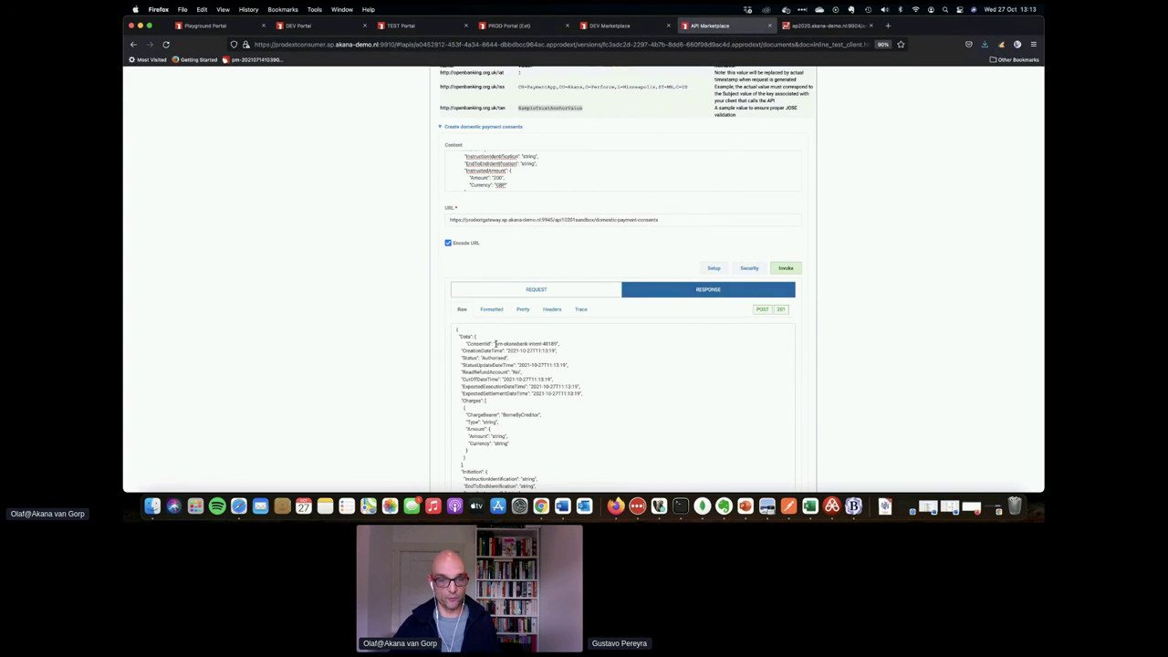
drag(495, 344, 557, 345)
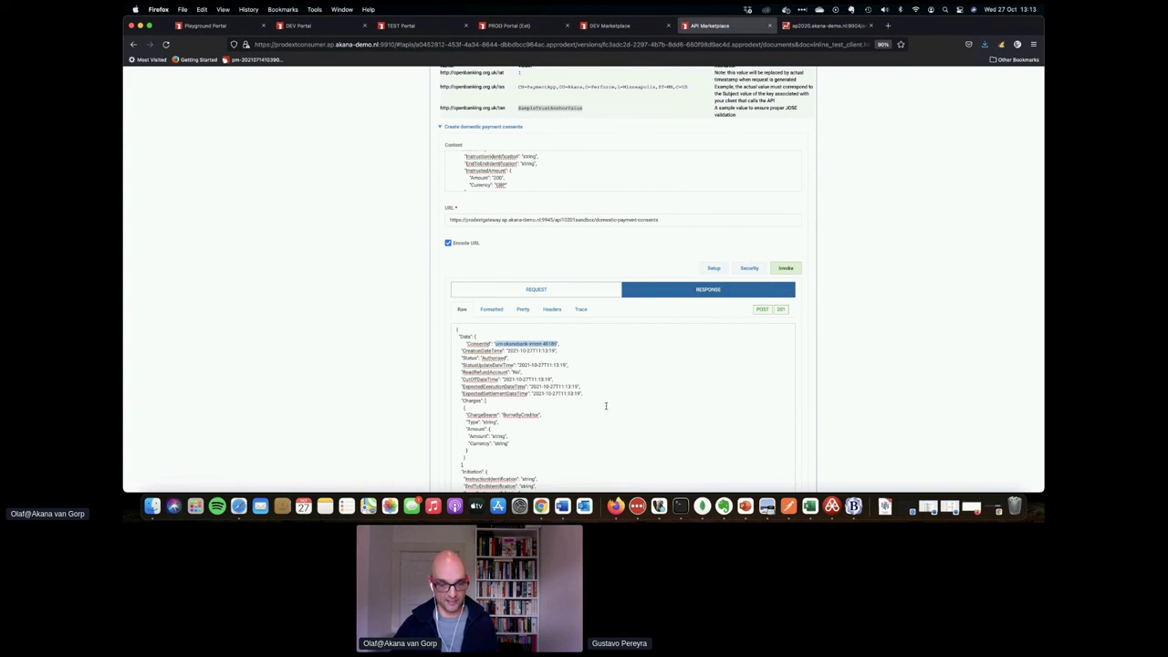
scroll(606, 405, down, 2)
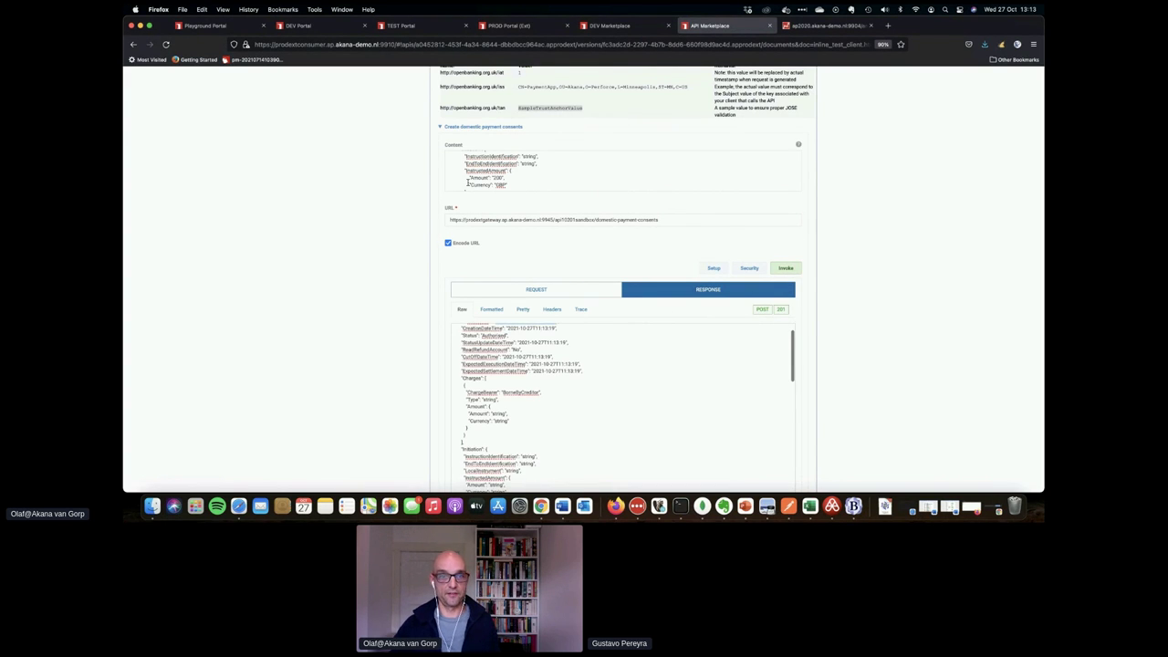
Paste the new ConsentId into the Review a domestic payment consent parameter, then collapse that section.
click(497, 126)
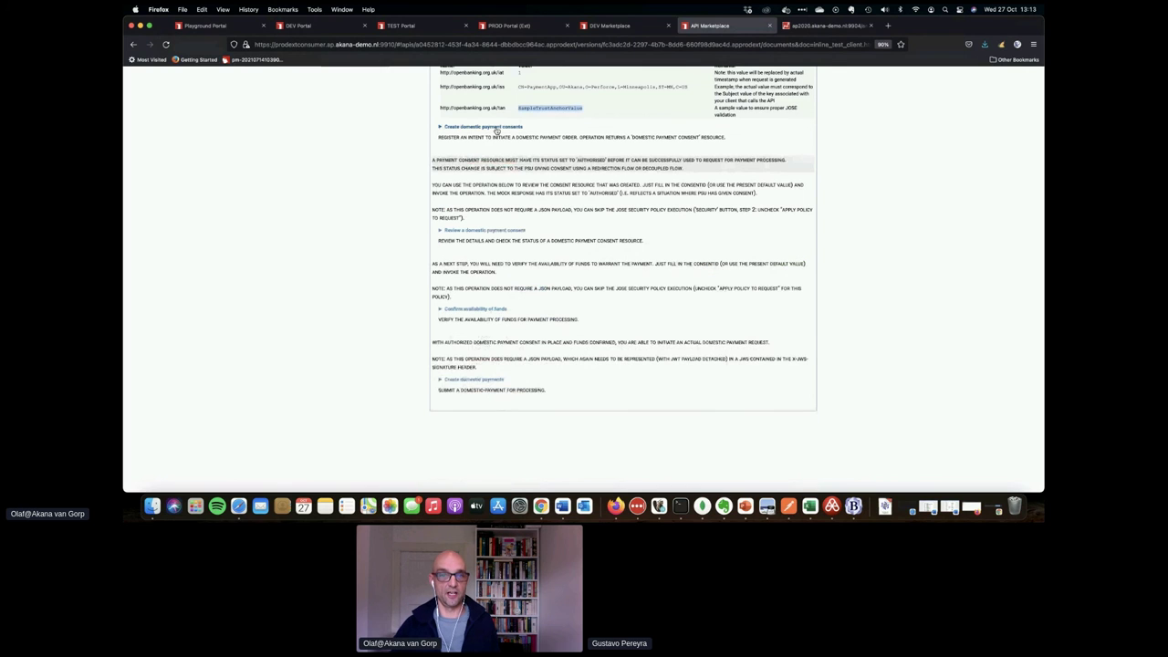
click(496, 231)
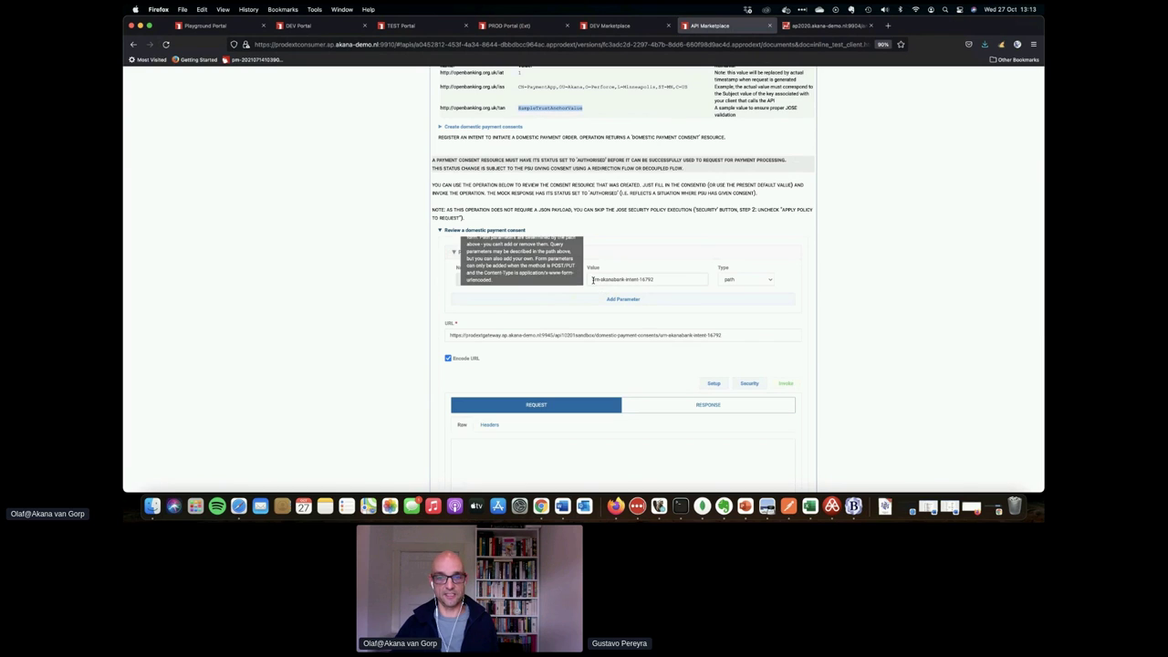
drag(592, 280, 657, 281)
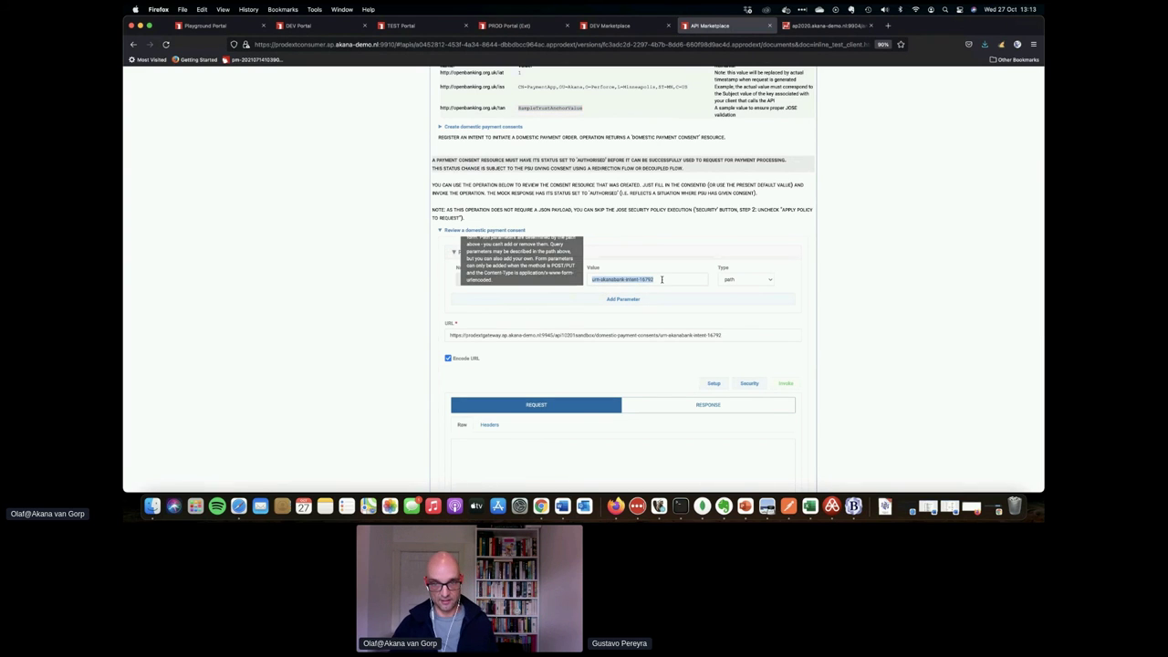
text(urn-akanabank-intent-46189)
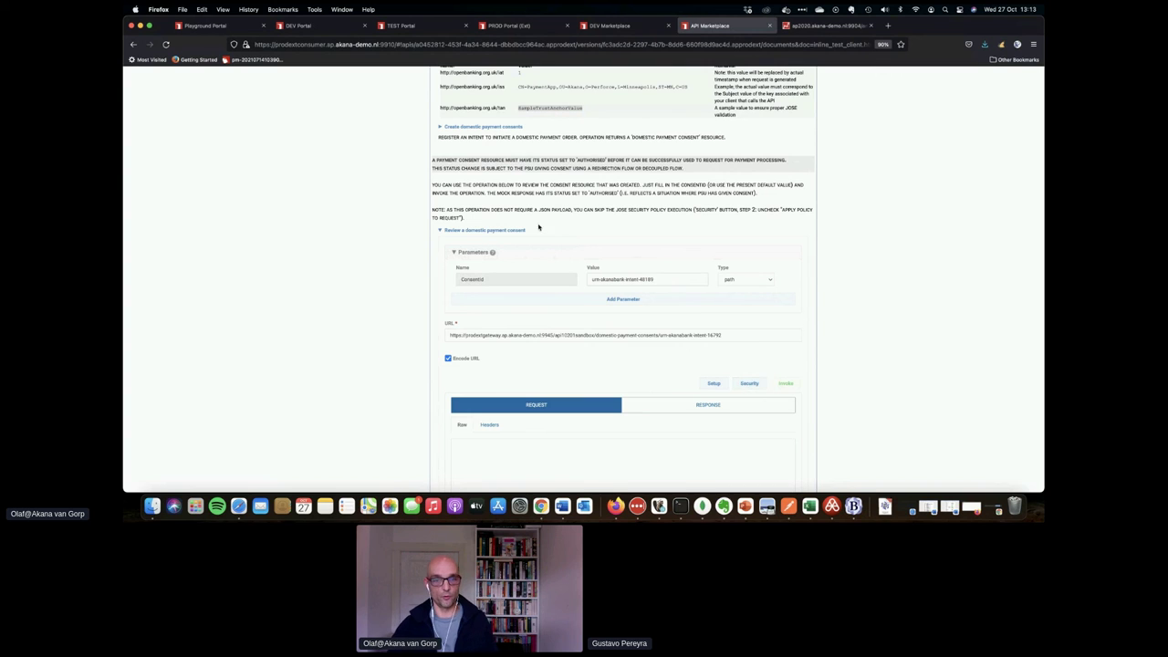
click(506, 233)
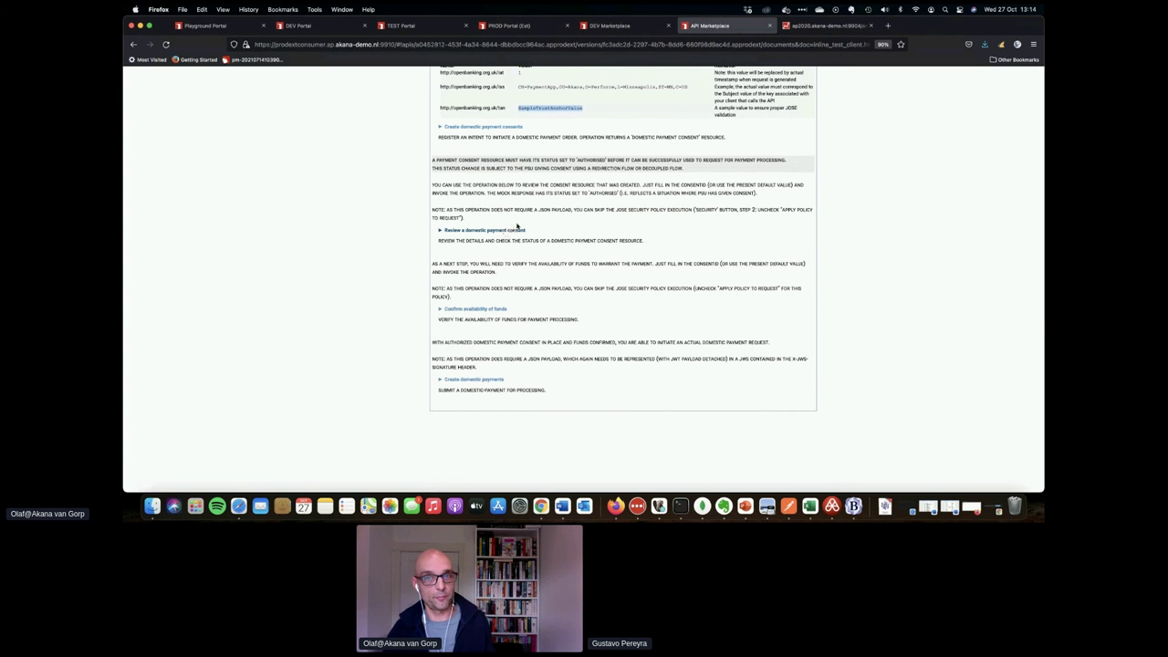
scroll(505, 234, up, 1)
scroll(516, 222, up, 1)
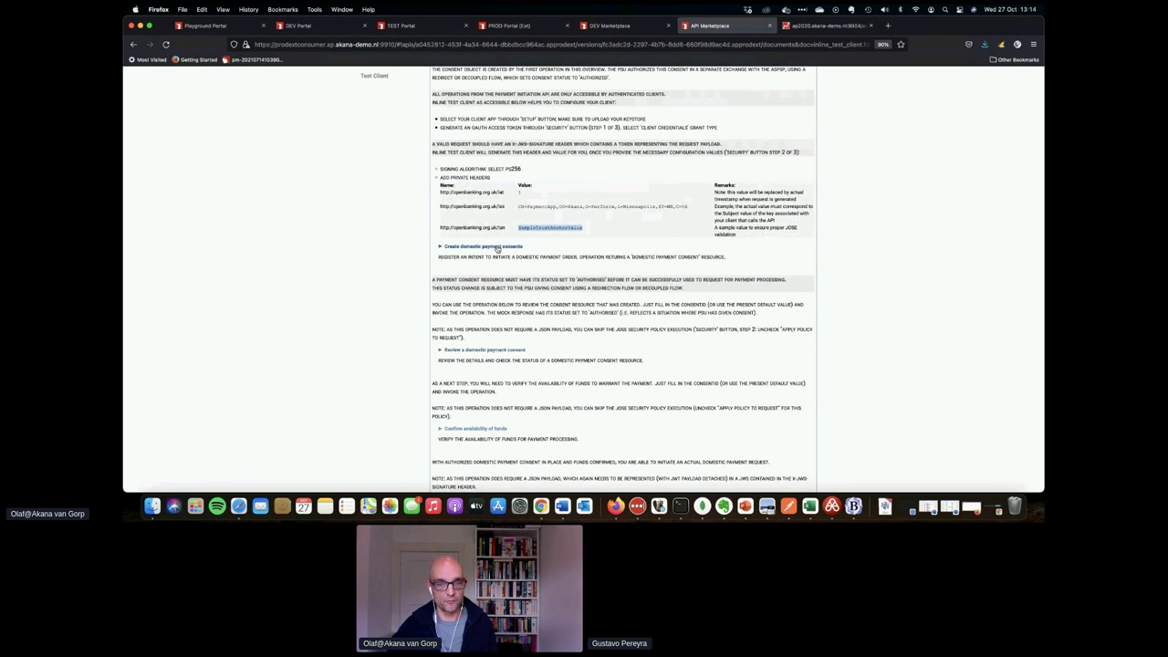
Expand Create domestic payment consents and resend the POST, receiving a fresh 201 with a new ConsentId.
click(498, 246)
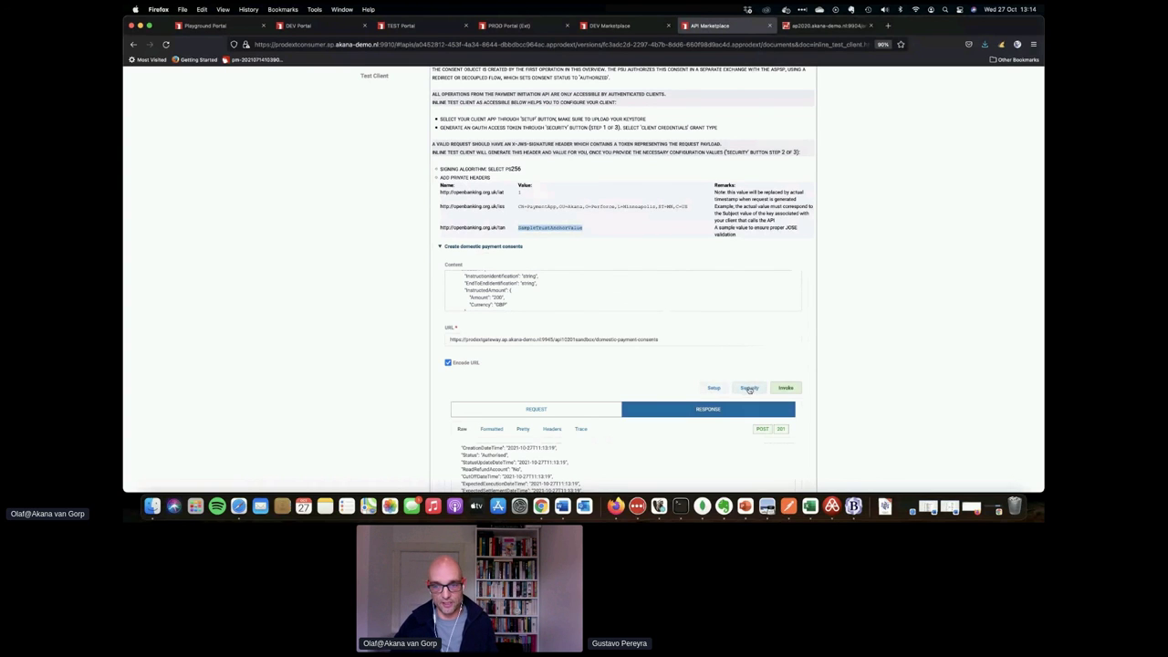
click(786, 388)
click(786, 388)
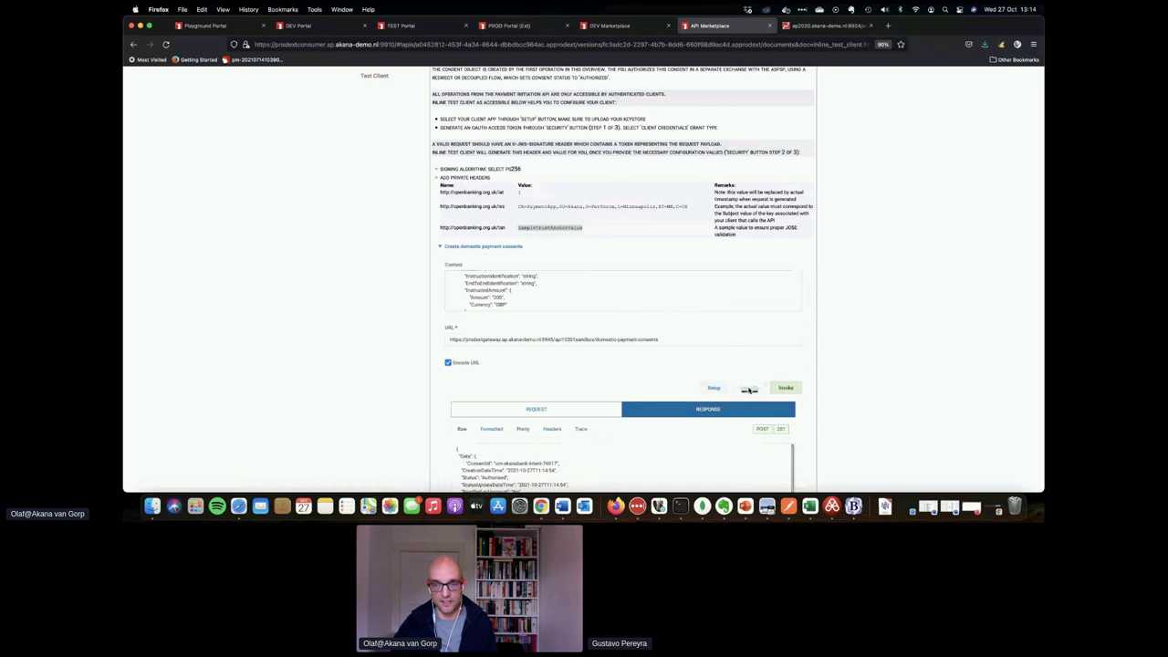
Delete 'Api' from the CN=PaymentApi JOSE private header value in the security settings.
click(749, 387)
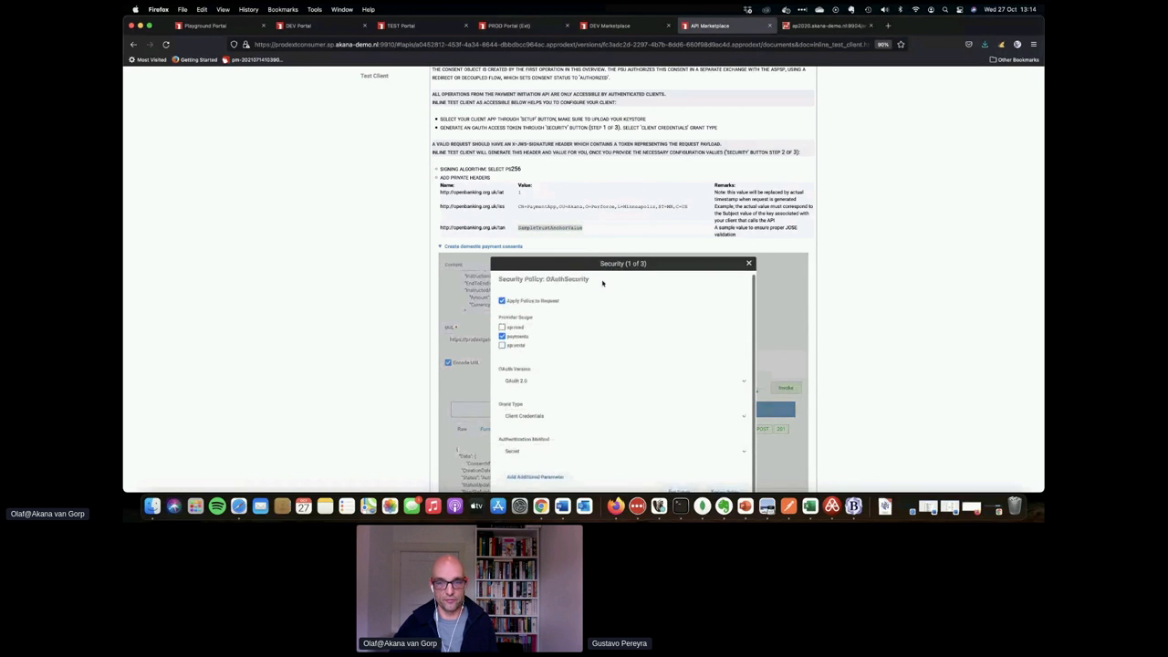
scroll(660, 265, down, 5)
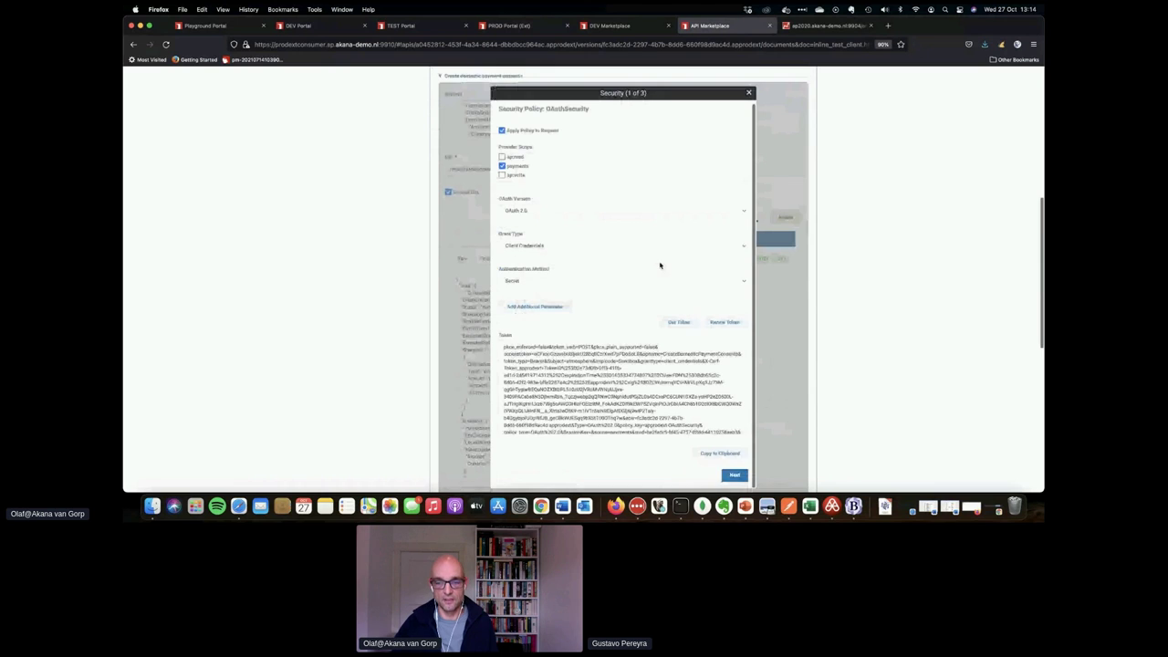
scroll(660, 265, down, 1)
click(735, 453)
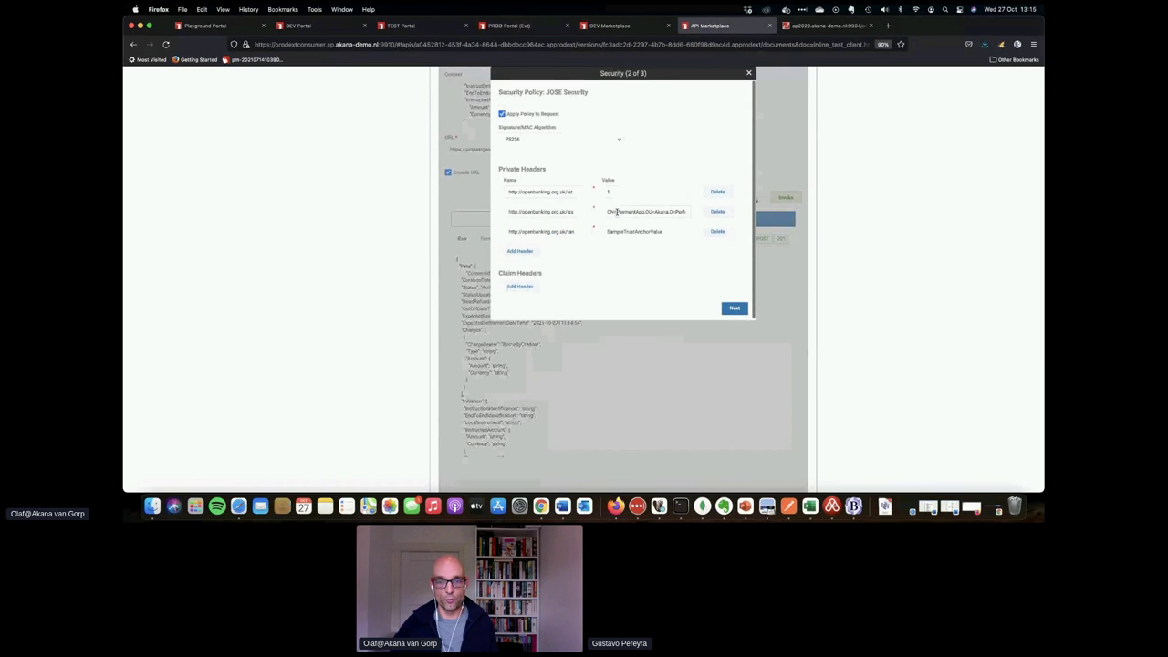
click(643, 212)
key(BackSpace)
key(BackSpace)
key(BackSpace)
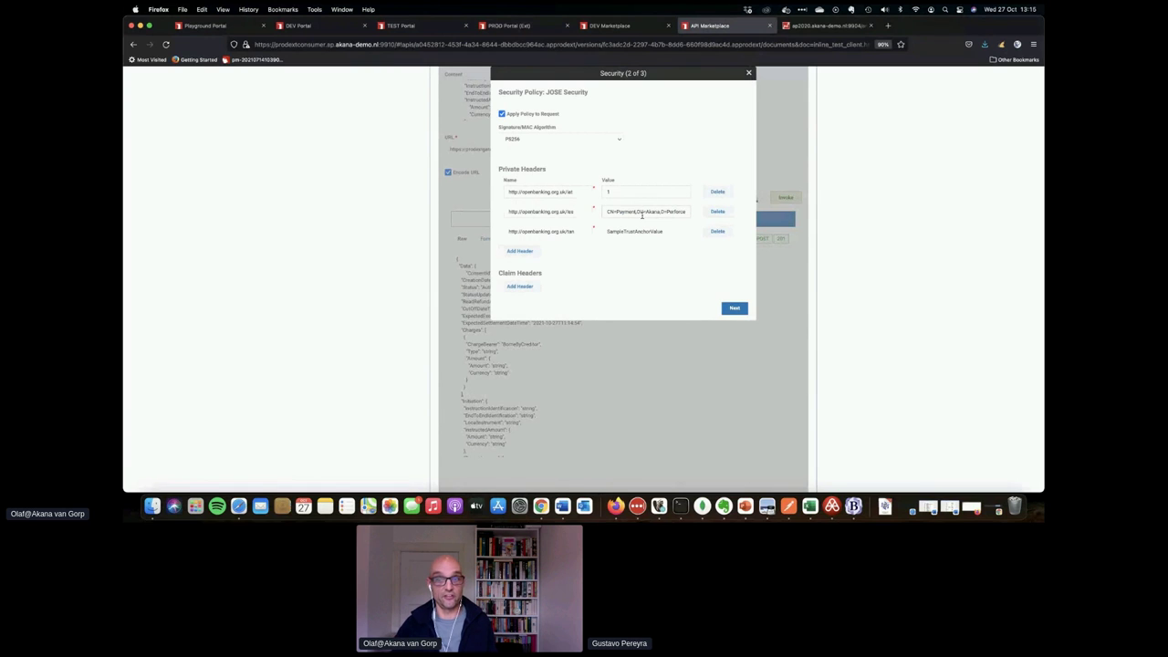
click(735, 309)
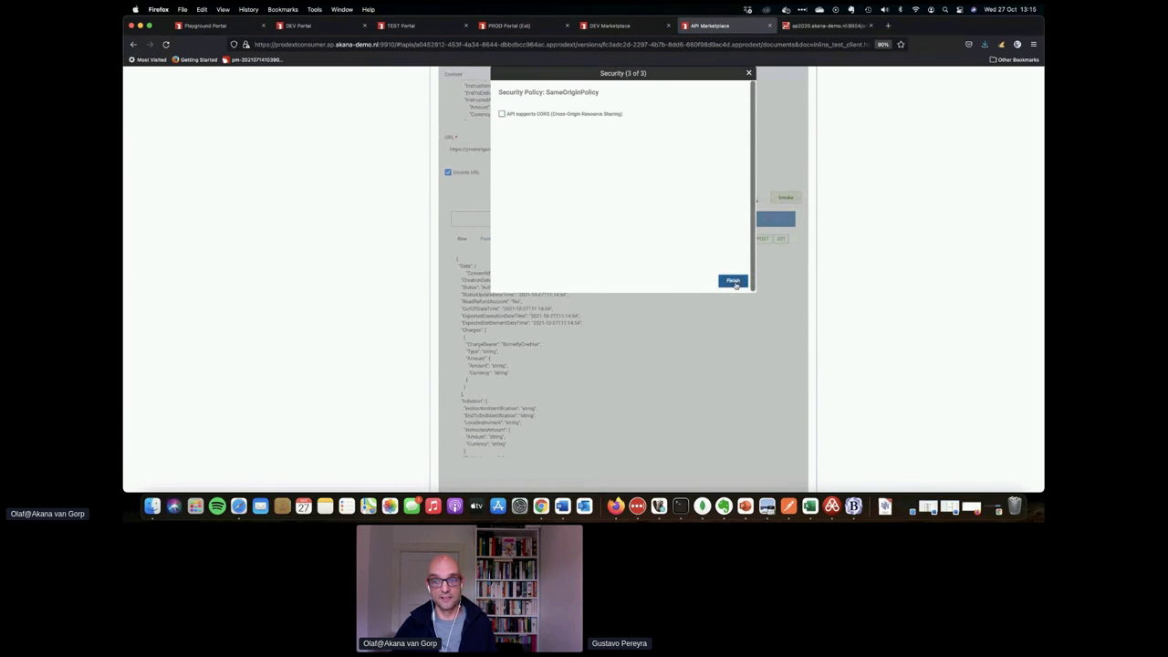
click(733, 281)
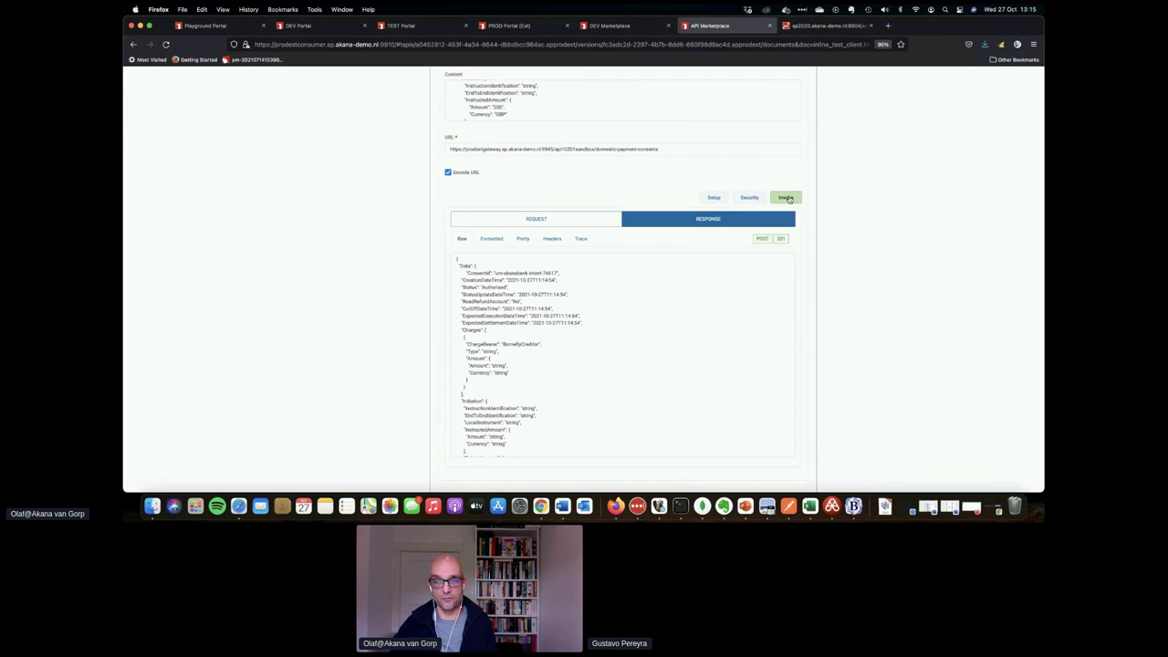
Send the consent request, which returns 400 Bad Request: Signature InvalidClaim, and resend it.
click(787, 198)
drag(486, 280, 582, 279)
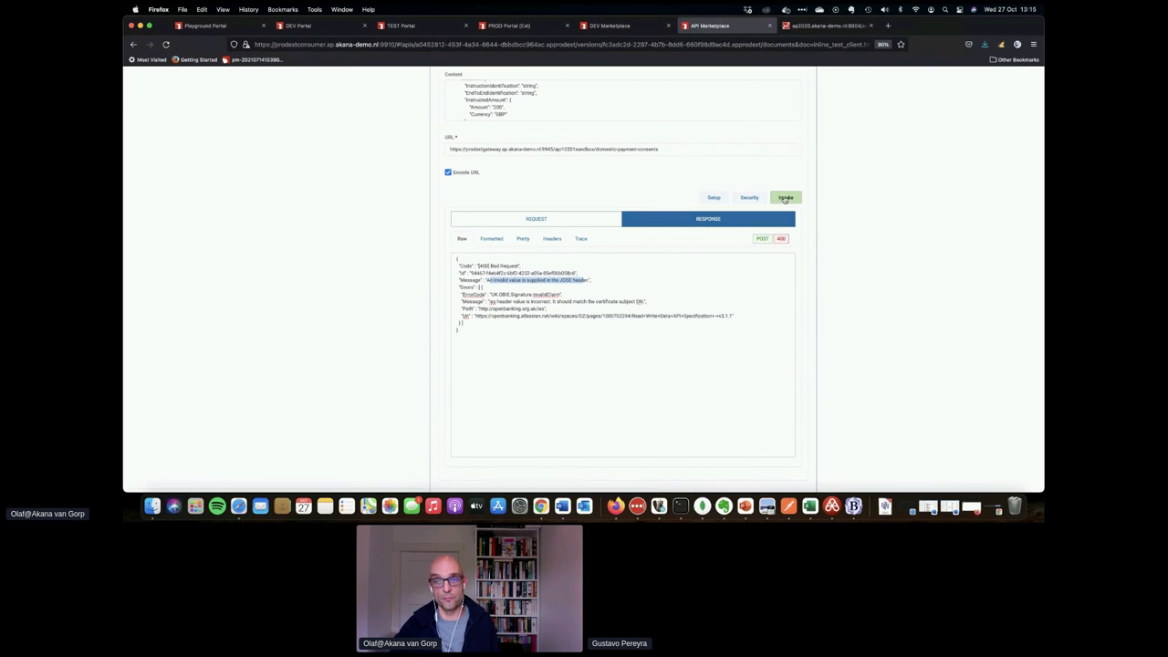
click(785, 199)
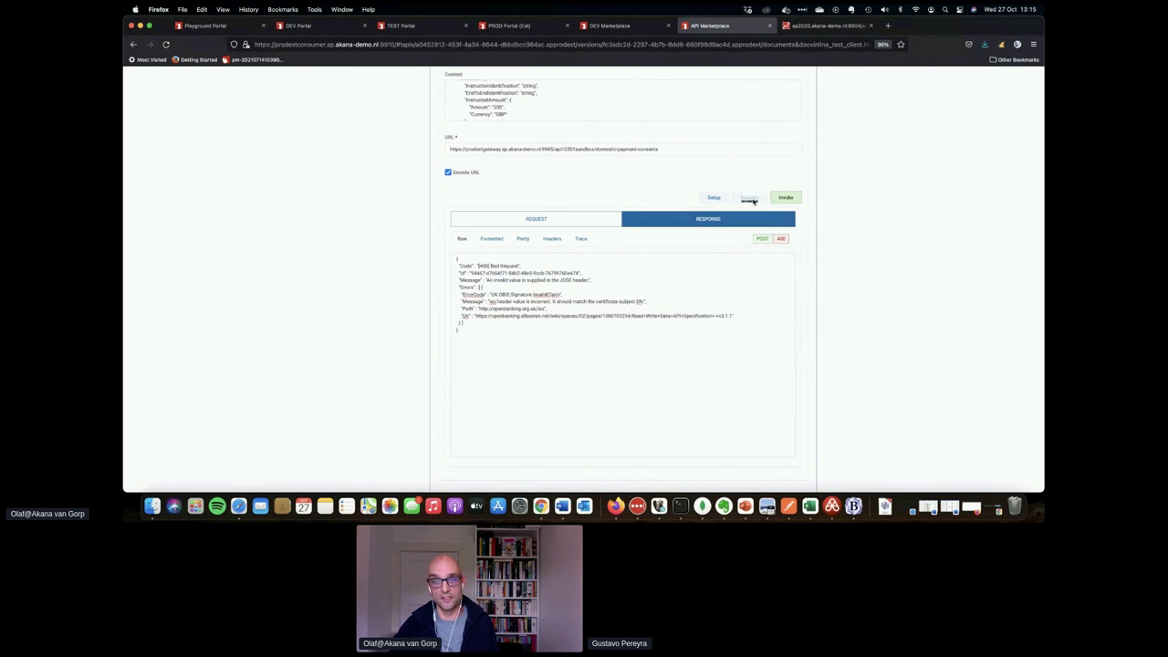
Restore 'App' in the JOSE header value and resend the consent request.
click(750, 198)
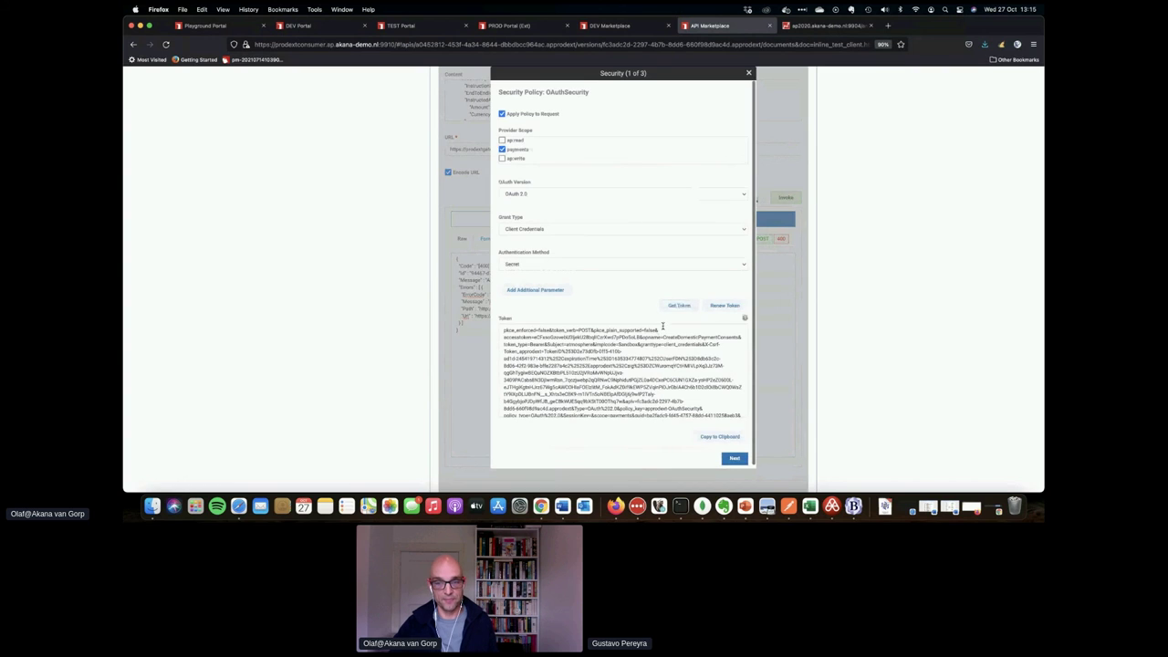
click(735, 458)
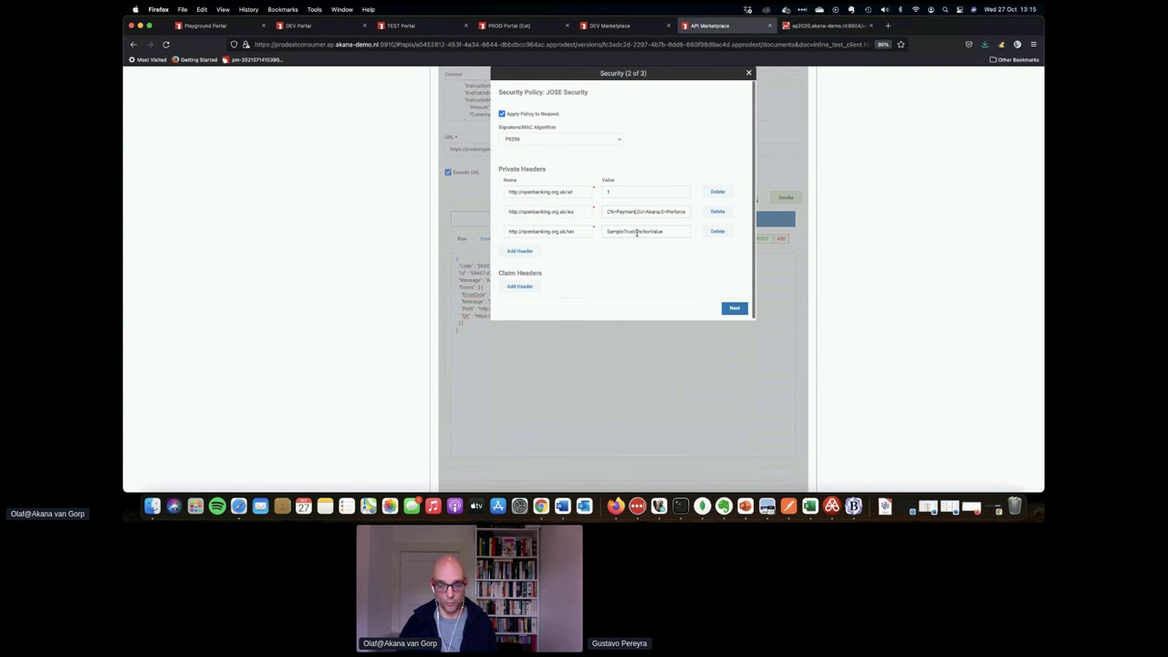
text(App)
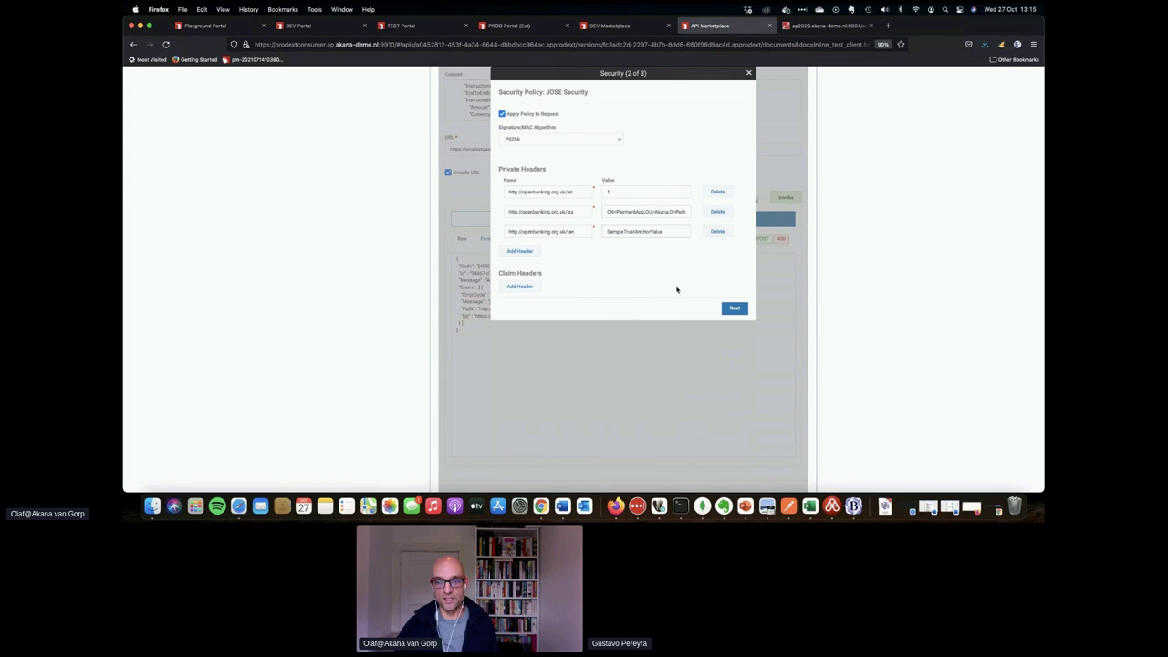
click(735, 308)
click(734, 281)
click(789, 197)
click(786, 198)
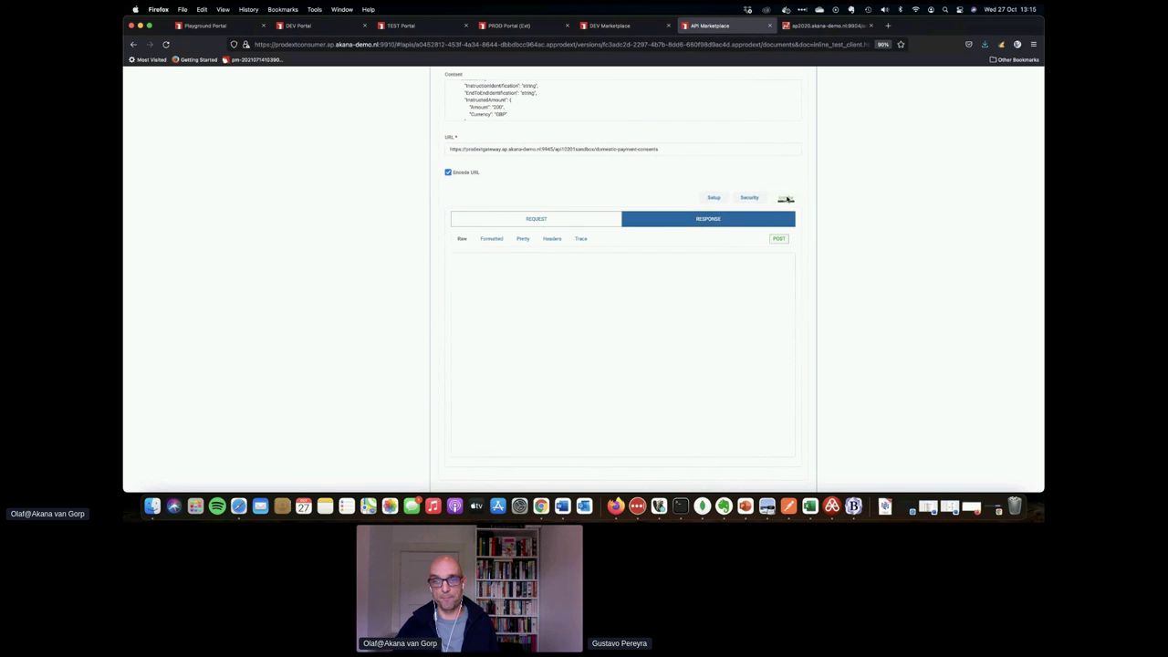
Step through the JOSE and SameOriginPolicy security settings again and resend the request.
click(749, 197)
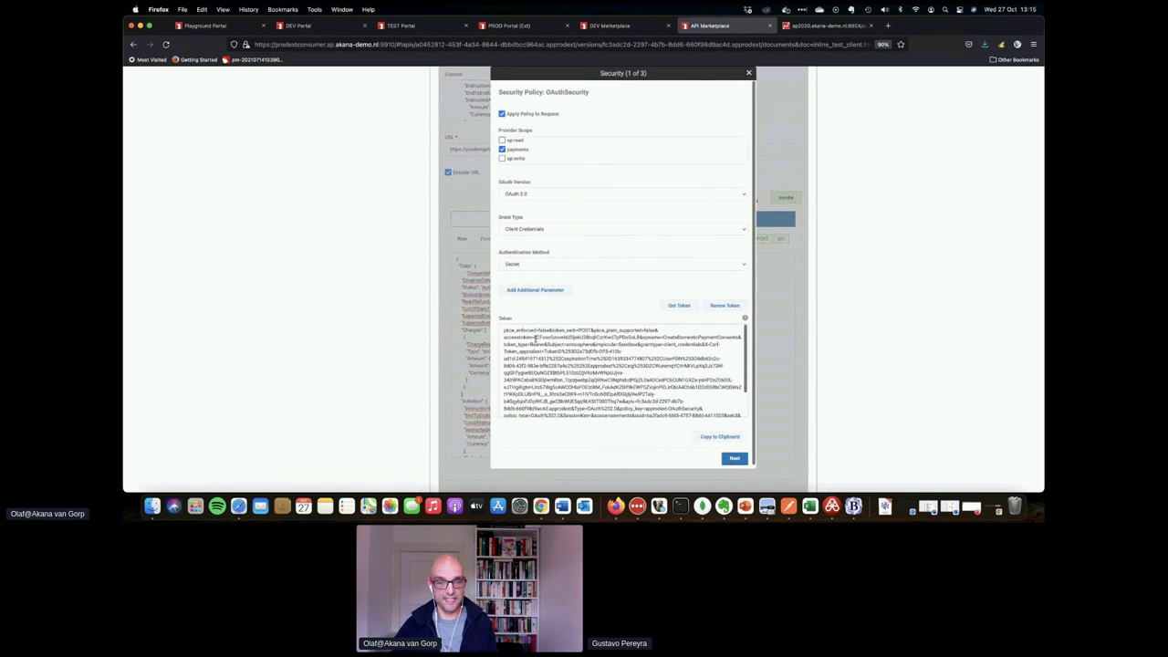
click(733, 459)
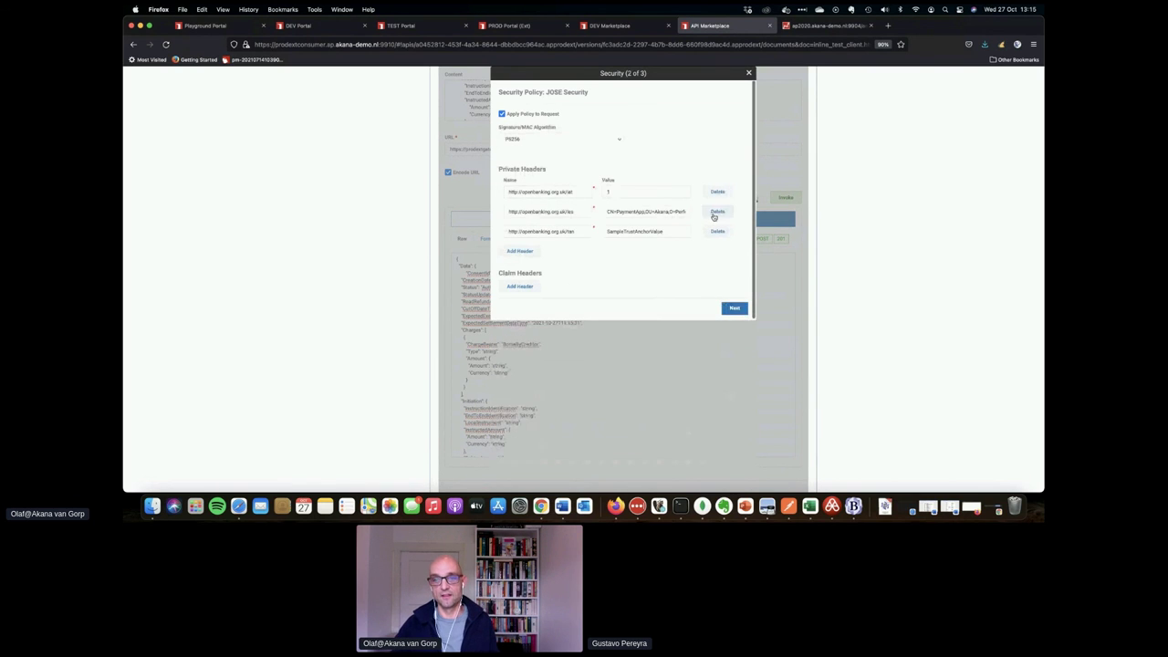
click(735, 307)
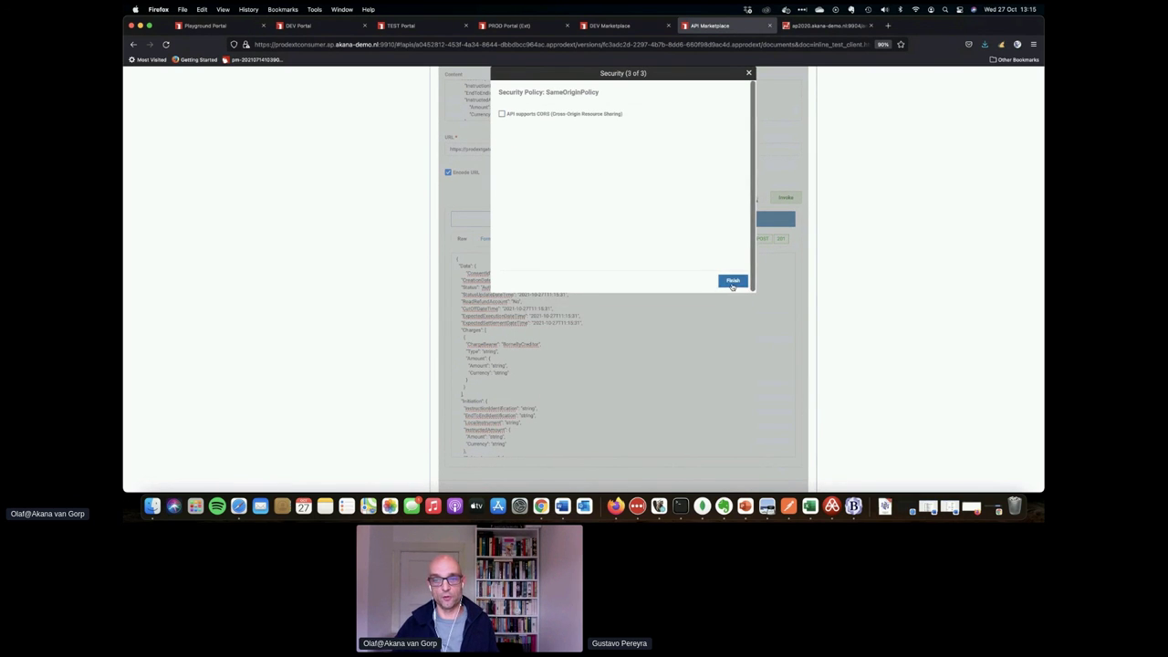
click(733, 281)
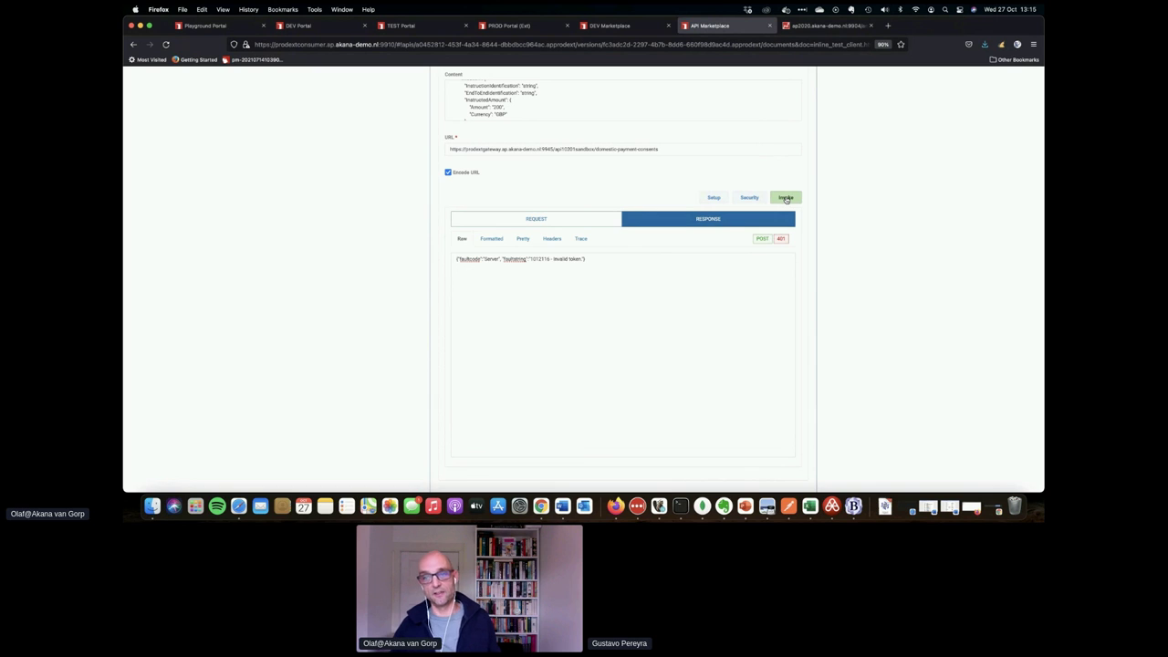
click(786, 199)
Fetch a fresh OAuth token and resend the consent request, getting a new Authorised consent.
click(749, 197)
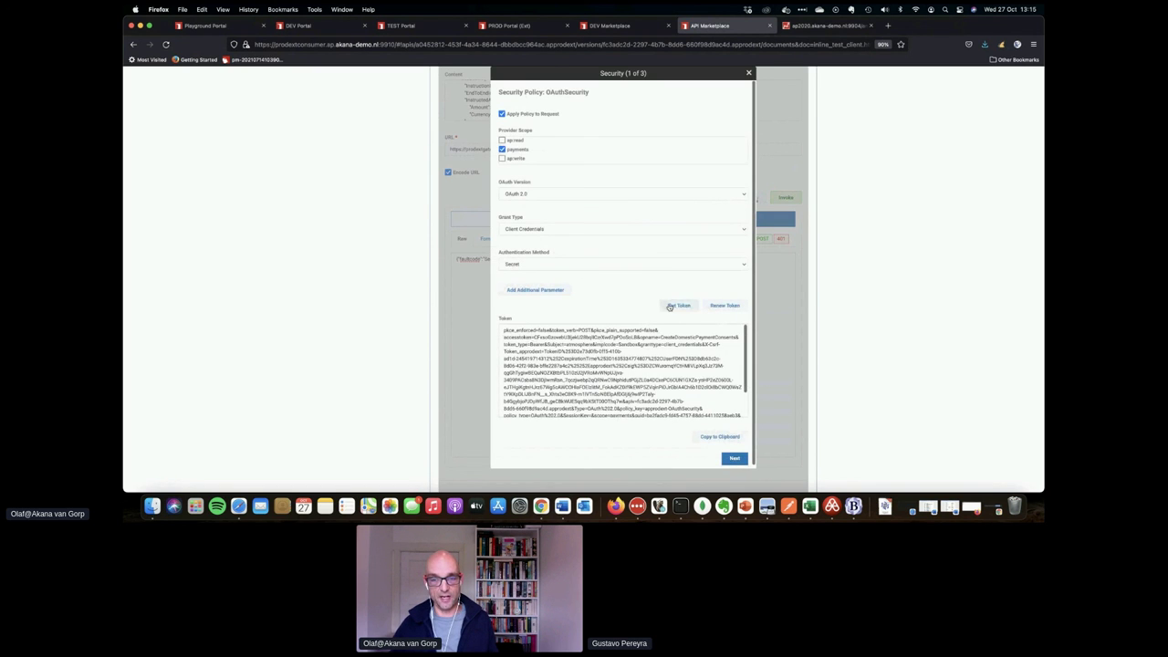
click(678, 306)
click(736, 459)
click(735, 308)
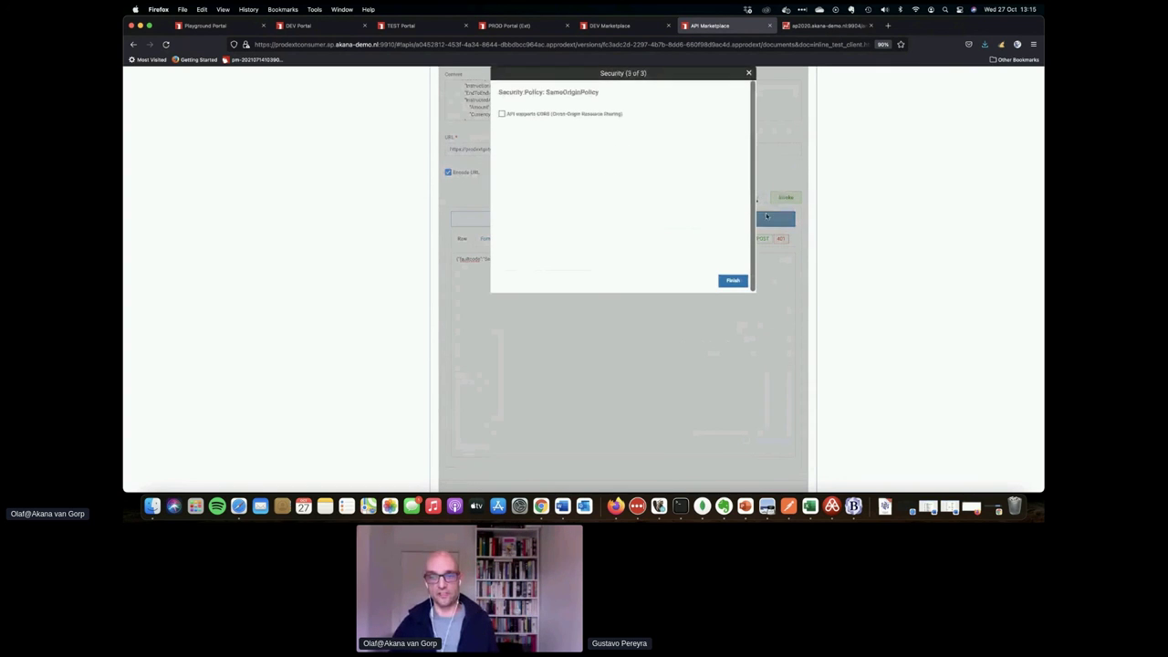
click(733, 280)
click(785, 198)
click(785, 198)
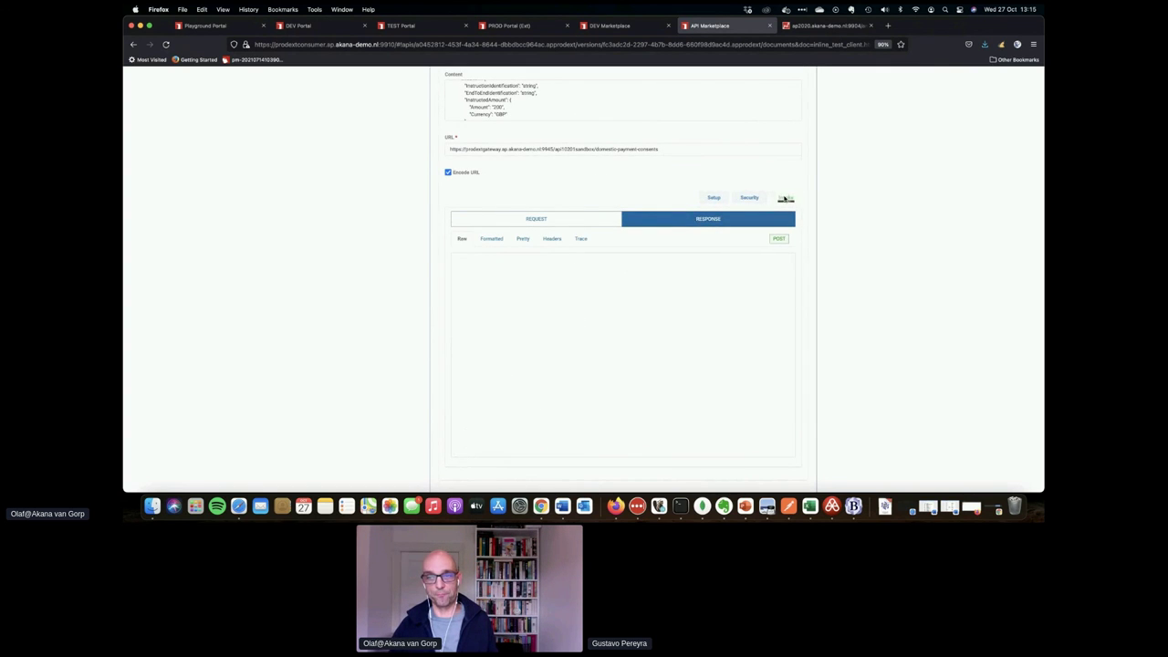
scroll(448, 228, up, 1)
scroll(447, 232, up, 4)
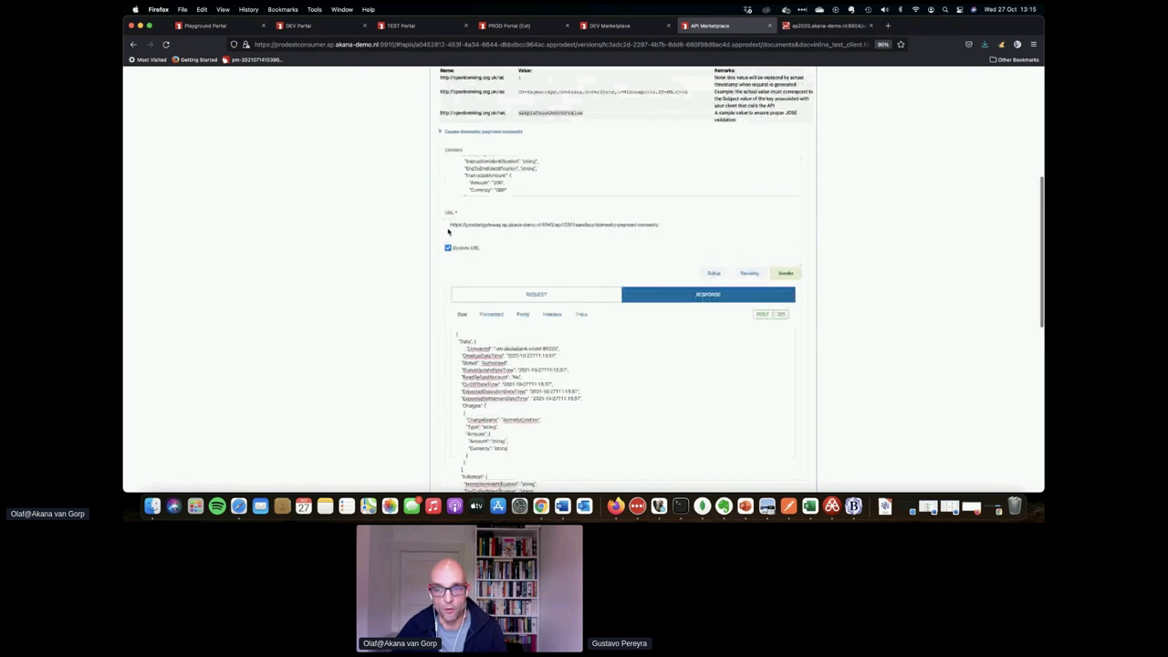
Open Payment_Initiation_API's Analytics Logs, listing POST calls with 201, 401 and 400 statuses.
scroll(447, 228, up, 3)
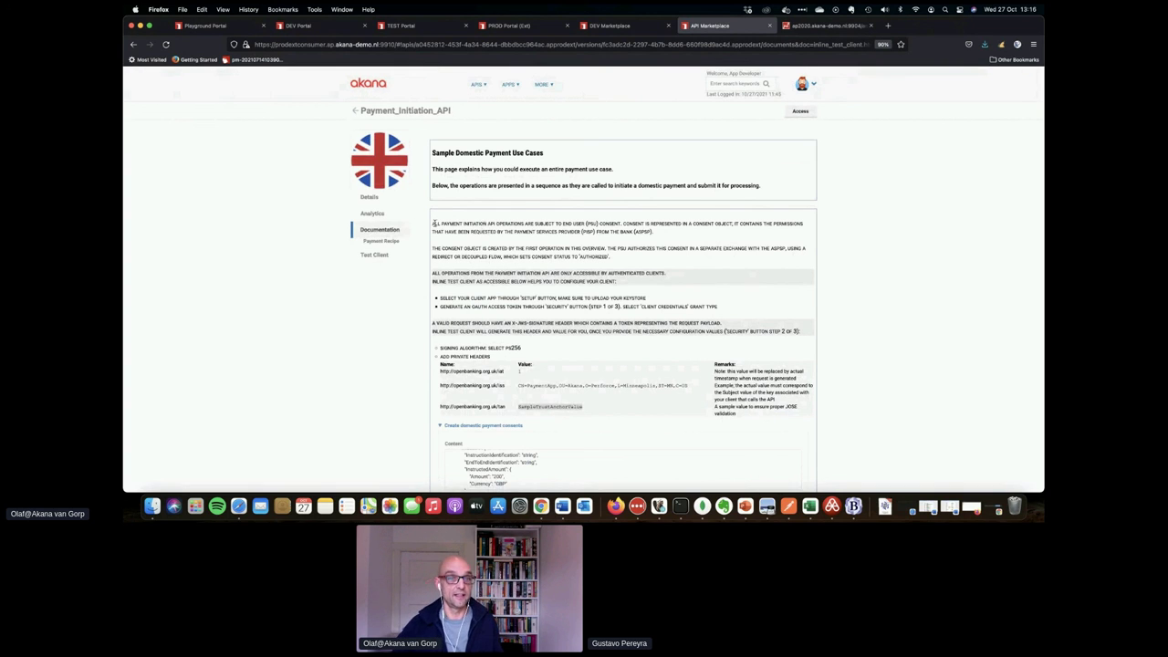
click(375, 216)
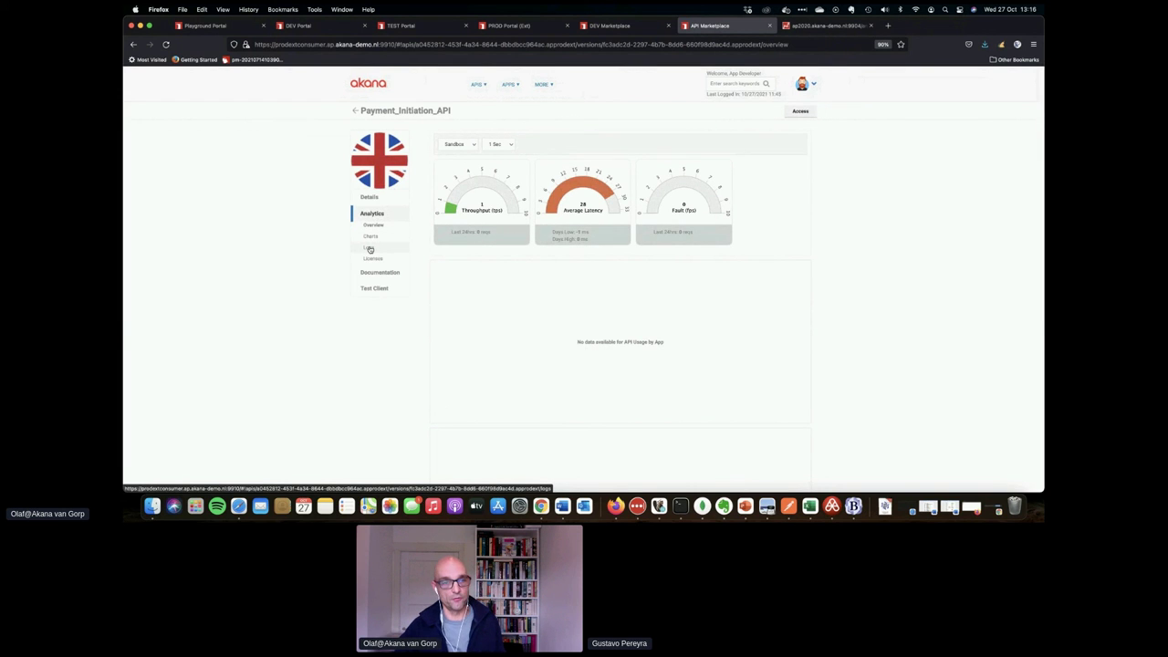
click(369, 249)
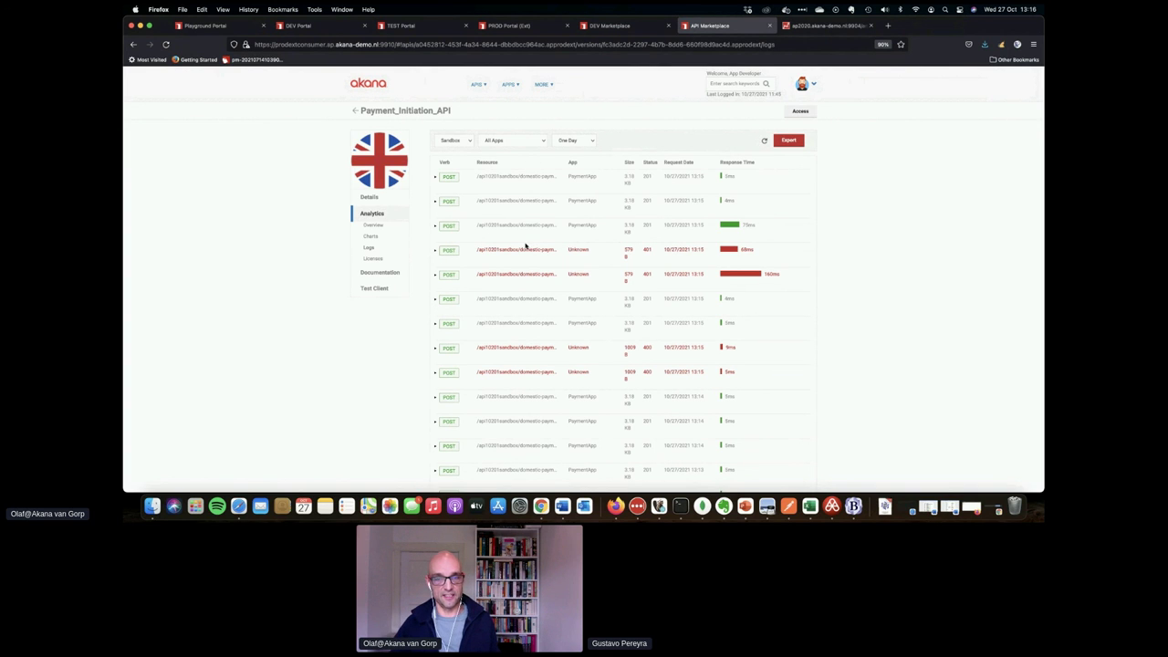
Expand the first POST call's details, then collapse it back into the list.
click(435, 177)
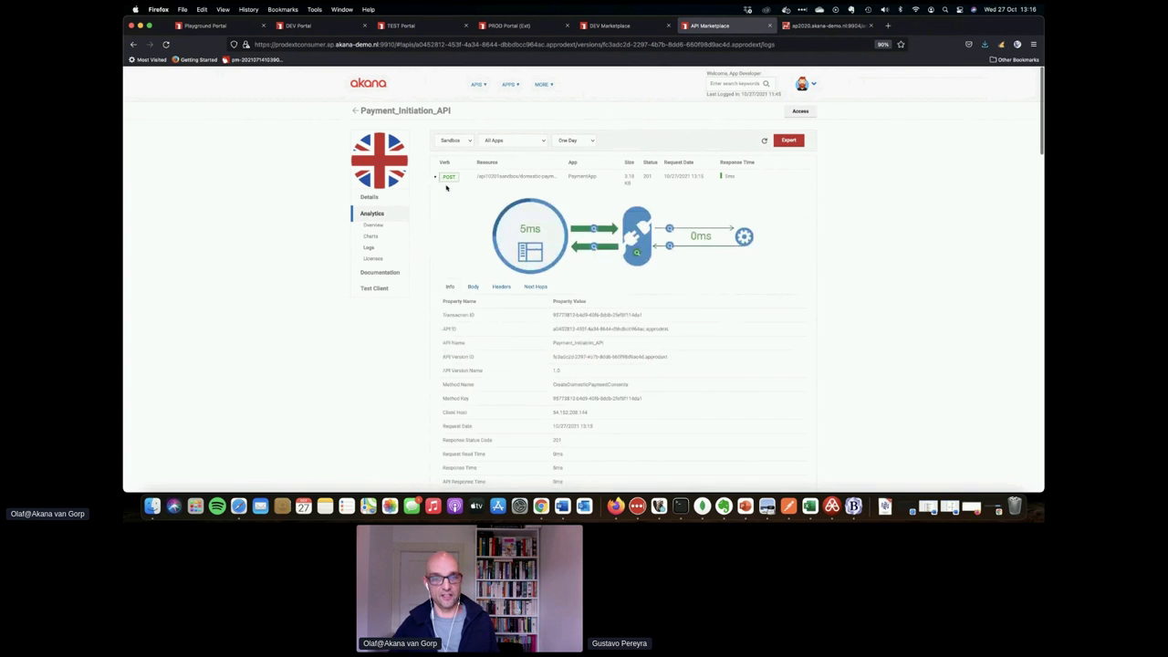
scroll(536, 246, down, 4)
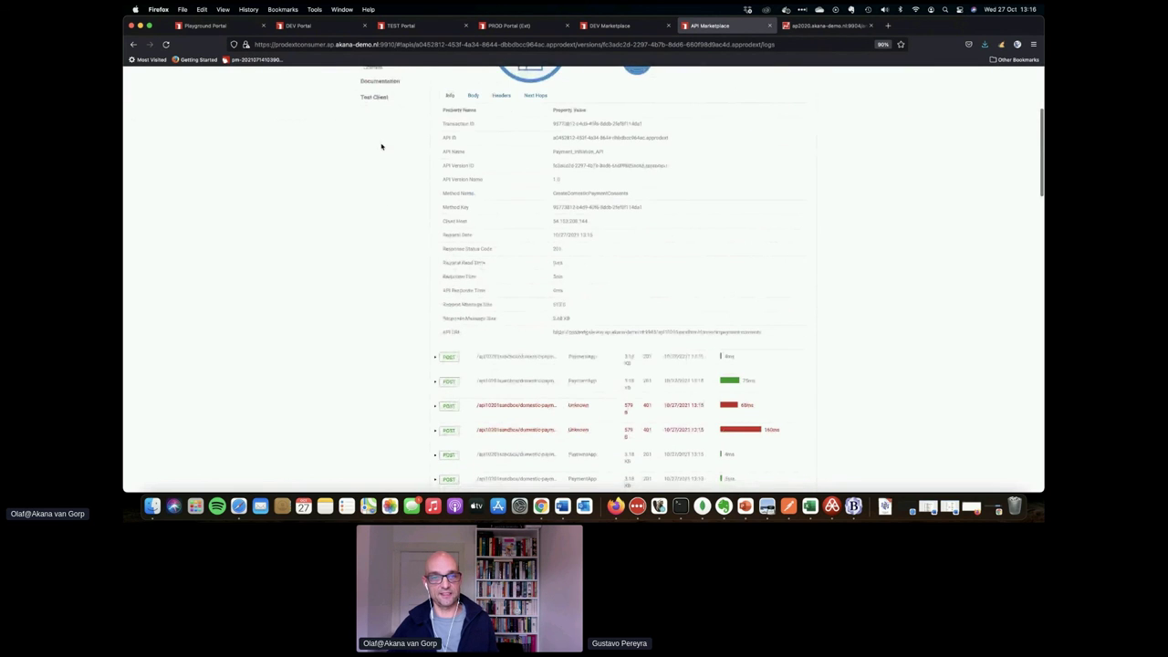
scroll(382, 146, up, 2)
click(527, 99)
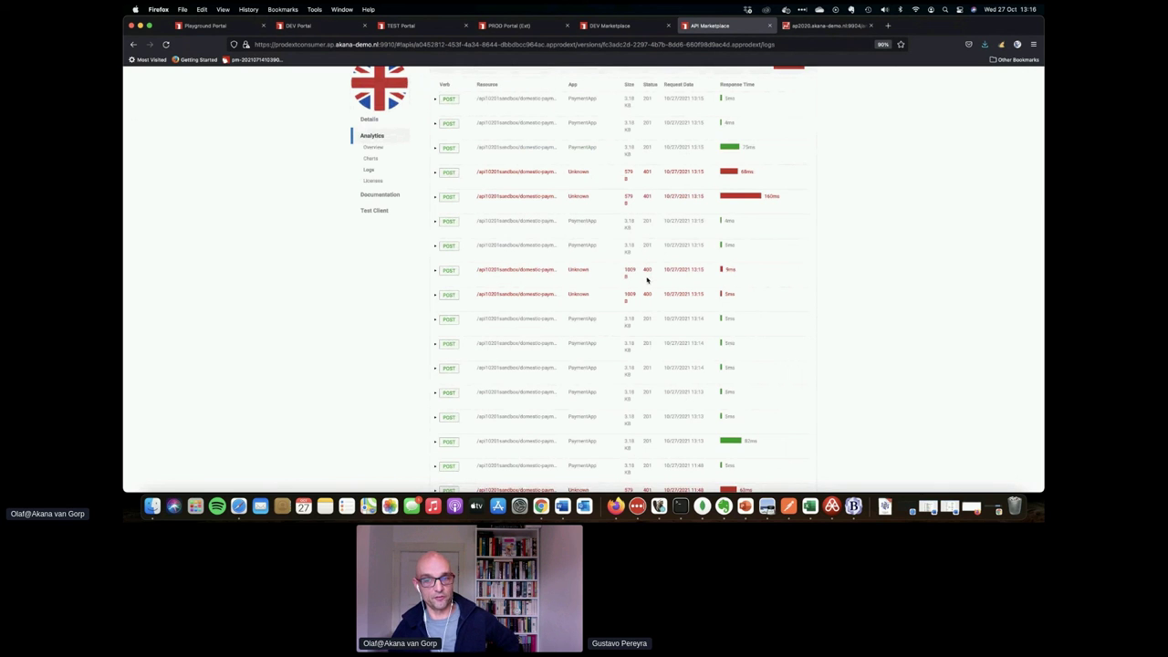
scroll(649, 277, up, 2)
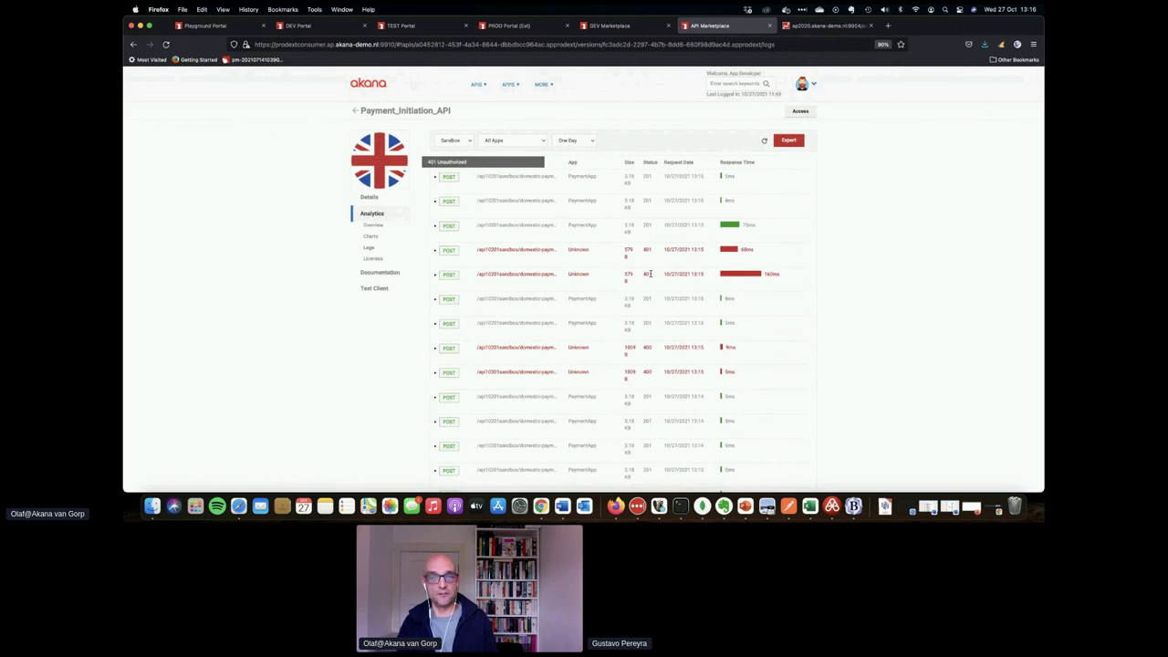
In the PROD portal, open Payment_Initiation_API from All APIs and go to Analytics > Logs.
click(535, 28)
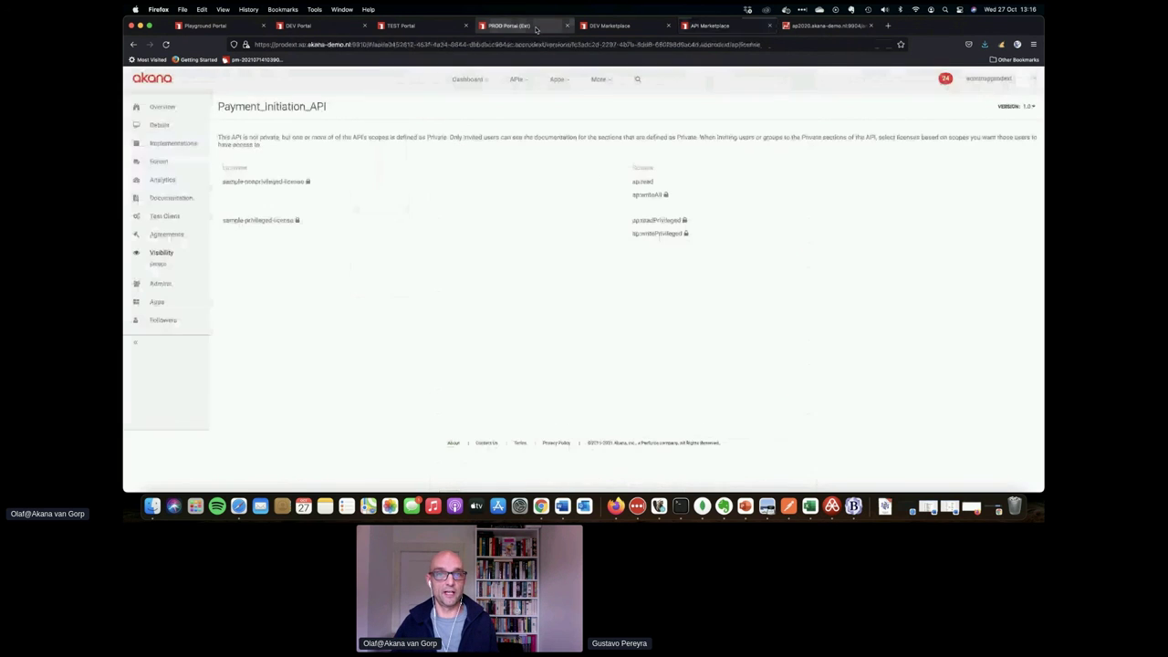
click(516, 82)
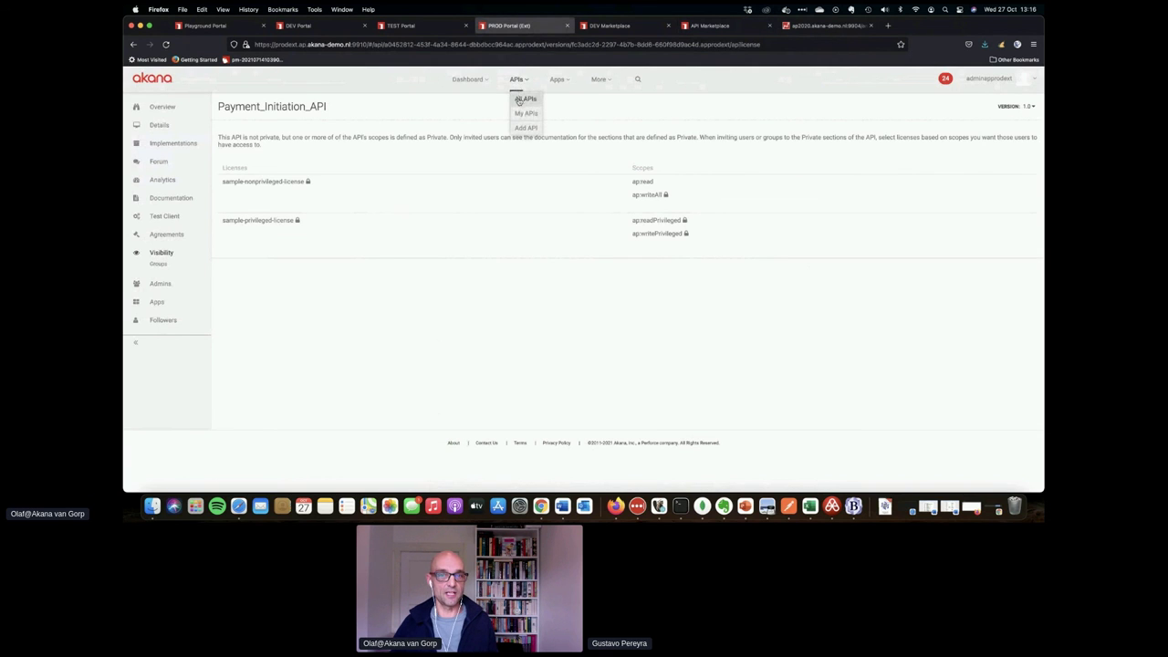
click(519, 101)
click(188, 390)
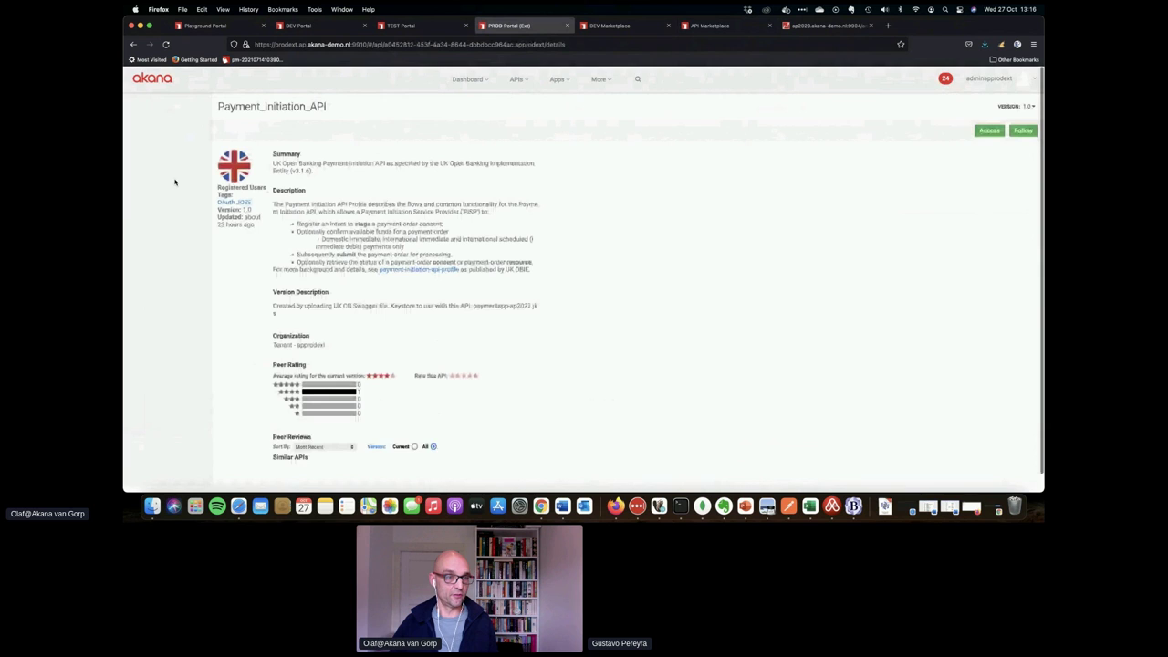
click(162, 180)
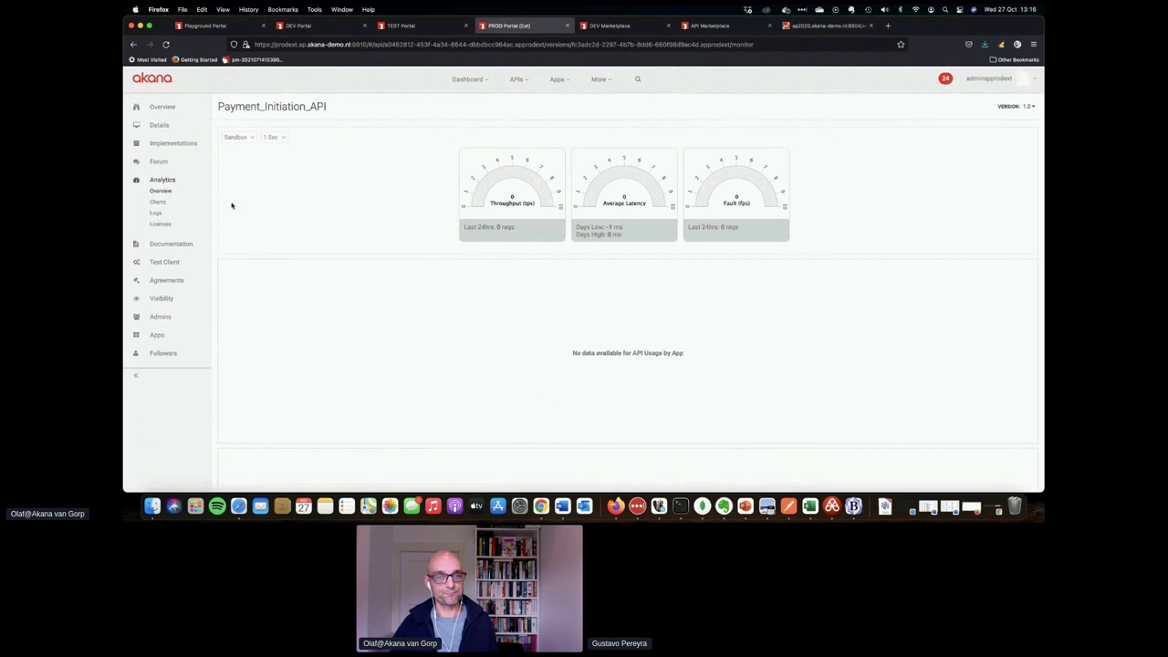
click(155, 212)
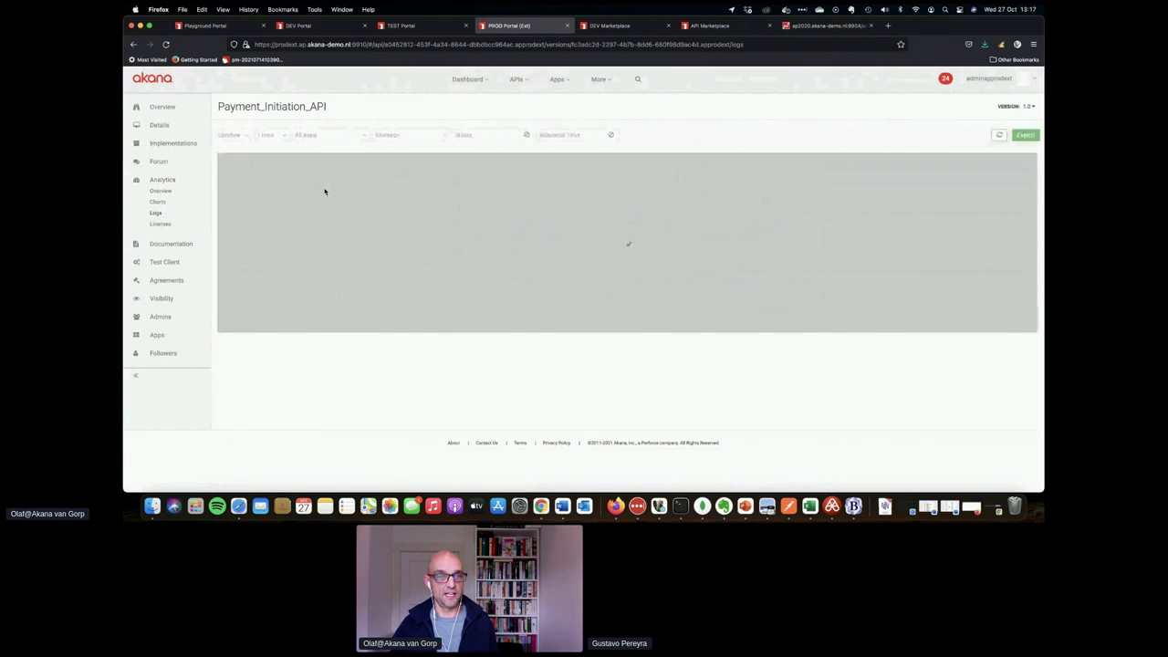
Filter the logs to Failure status and expand the first 401 POST call.
click(476, 134)
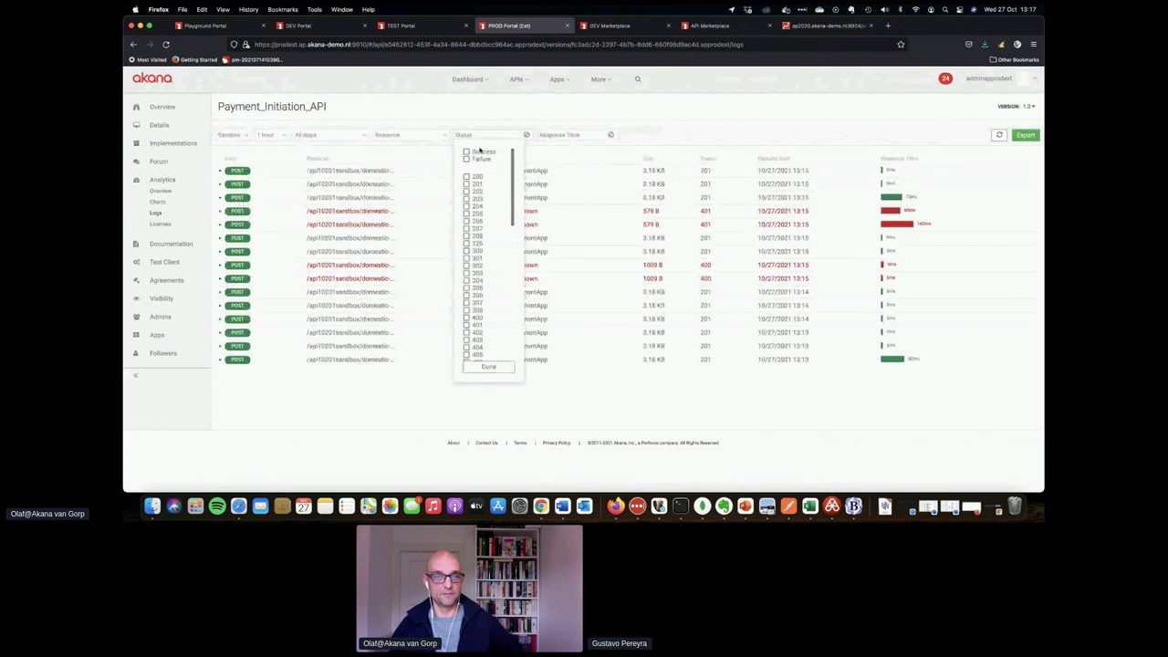
click(467, 159)
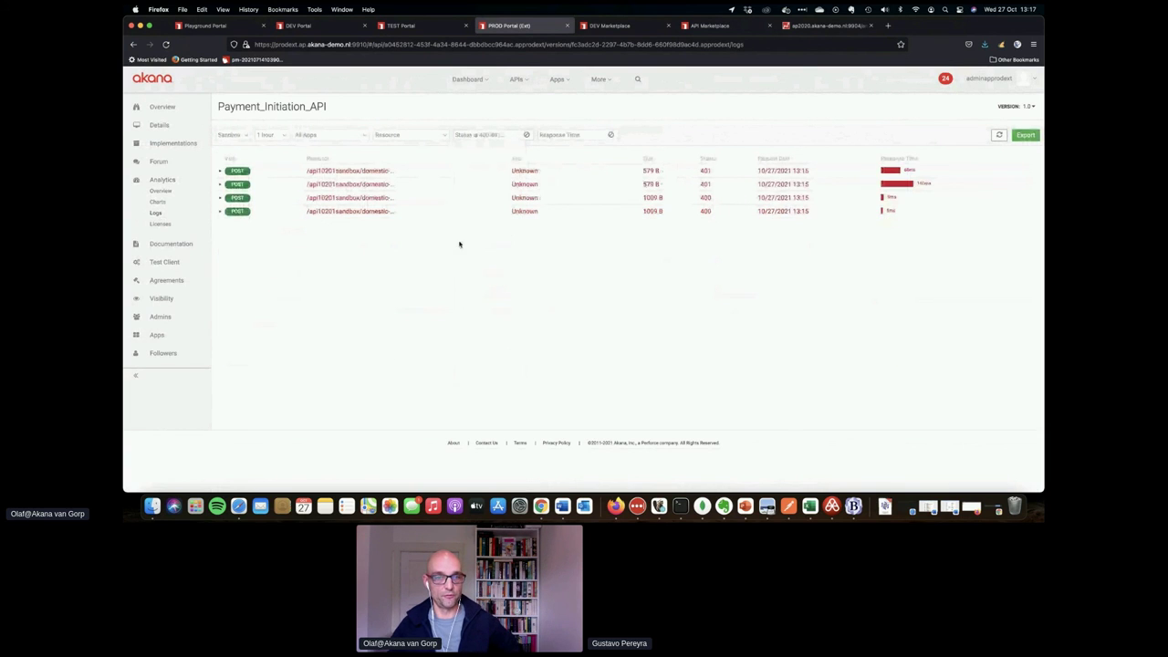
click(220, 172)
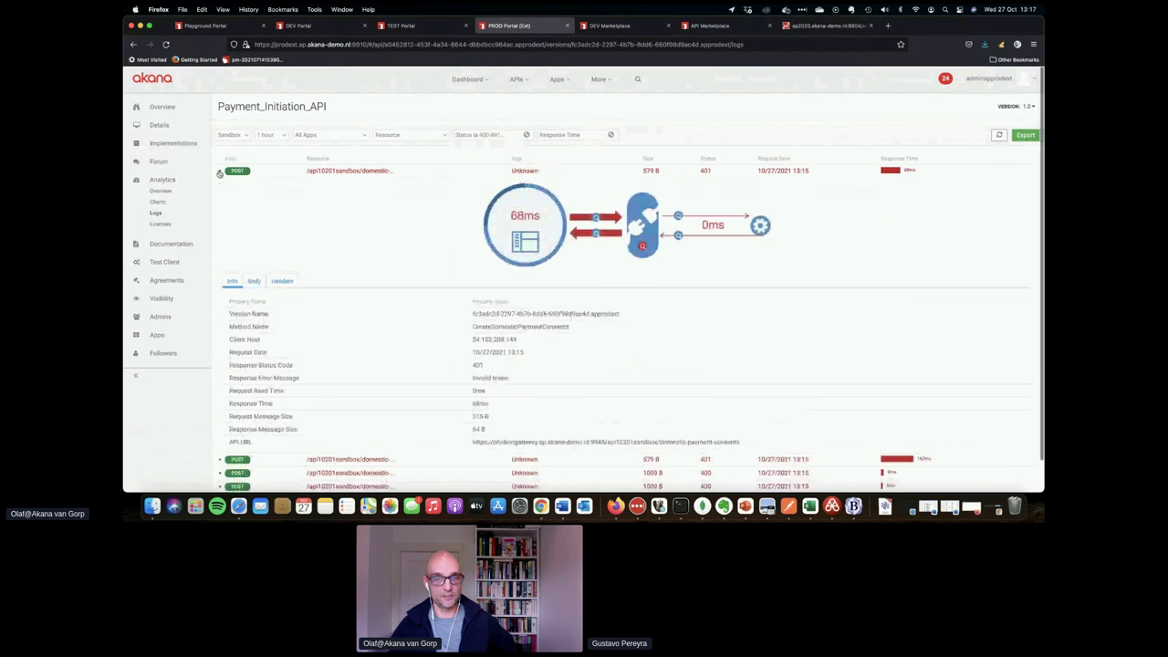
Inspect the failed call's request and response Body and Headers, including the Invalid token response.
click(598, 220)
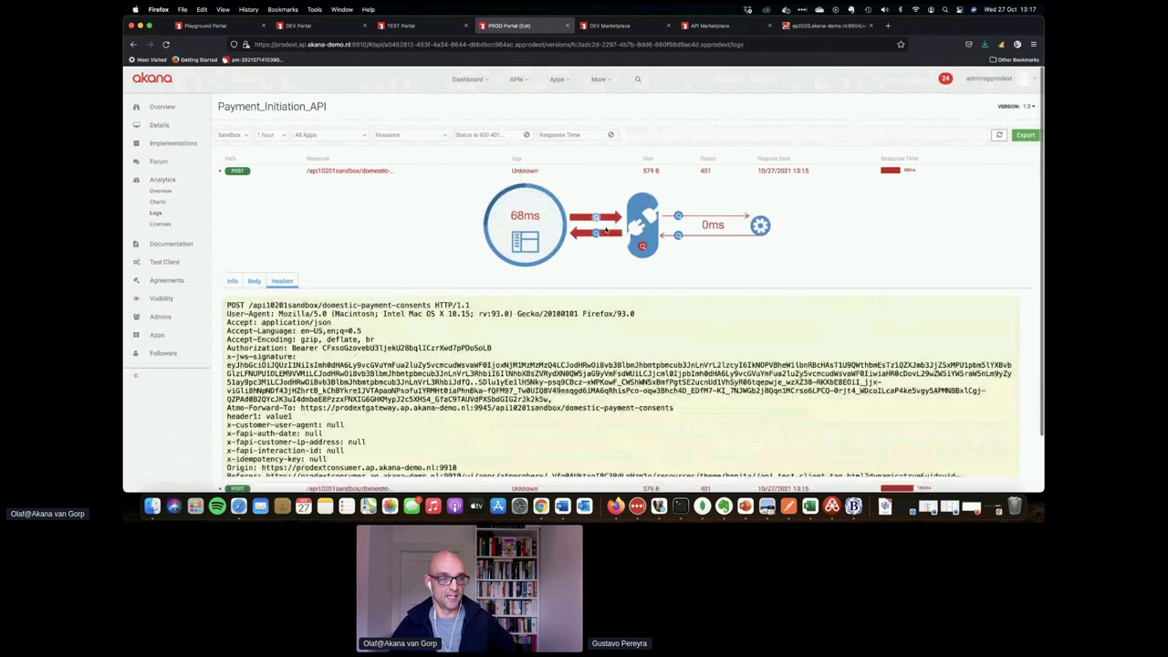
click(606, 230)
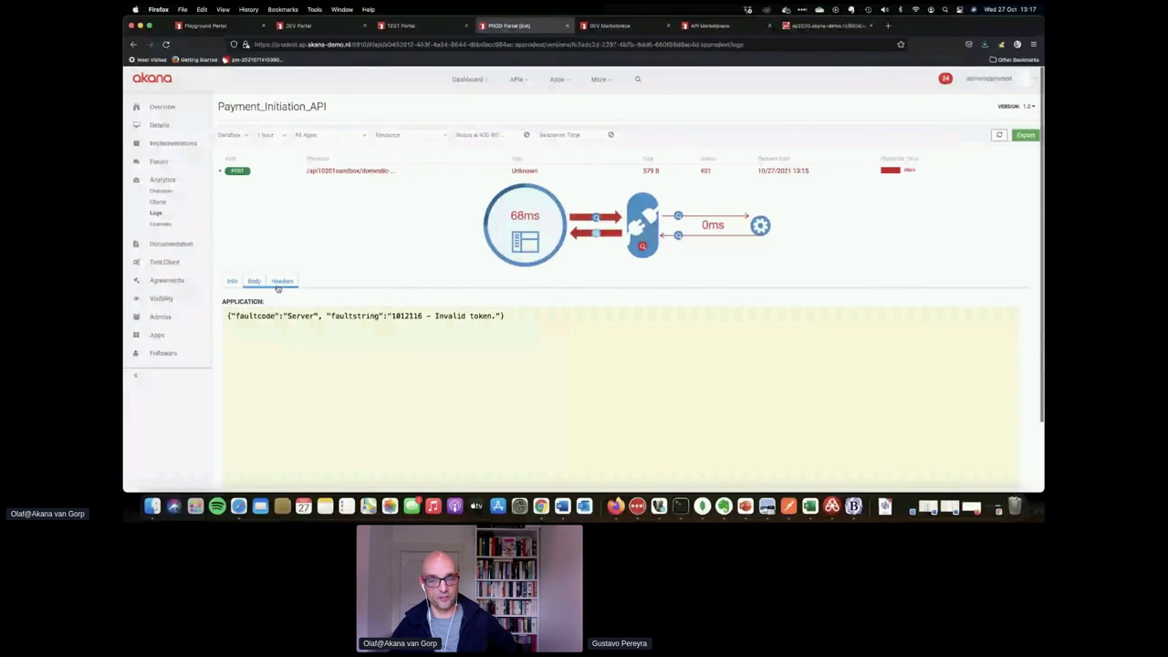
click(277, 287)
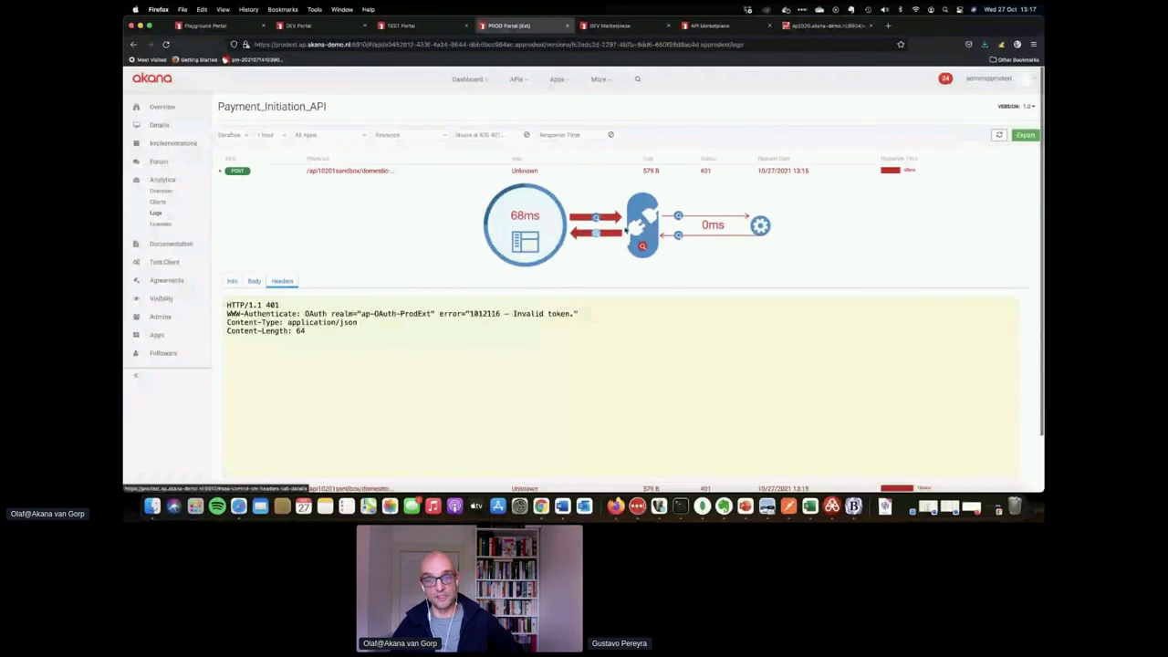
click(683, 221)
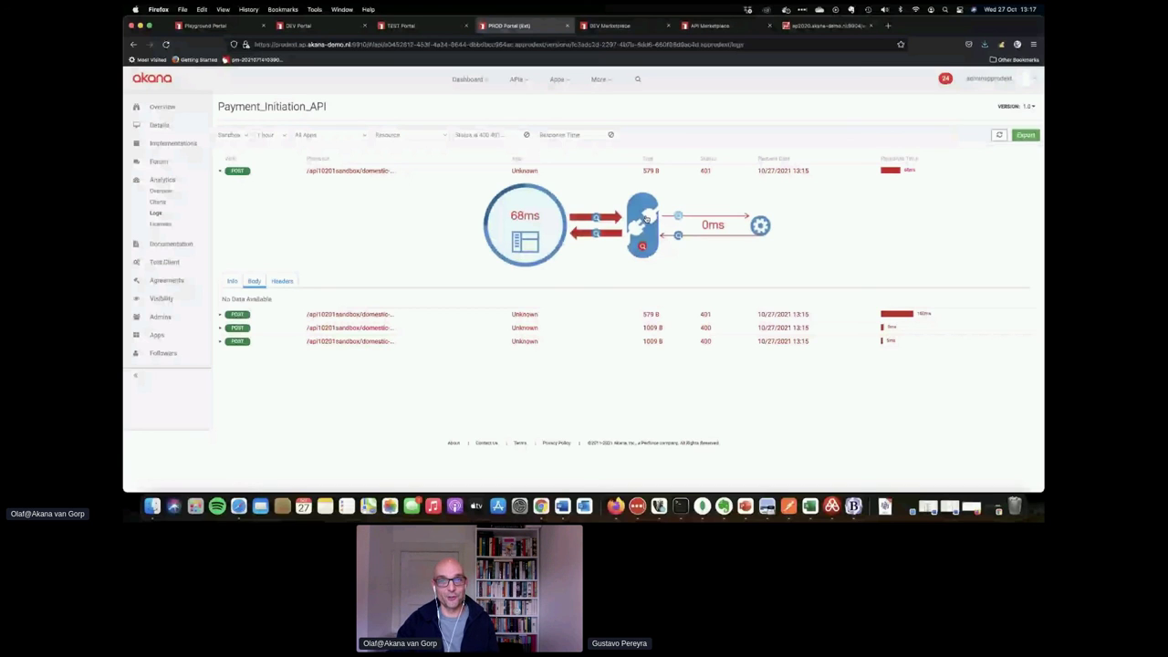
key(super+Tab)
key(super+Tab)
key(super+Tab)
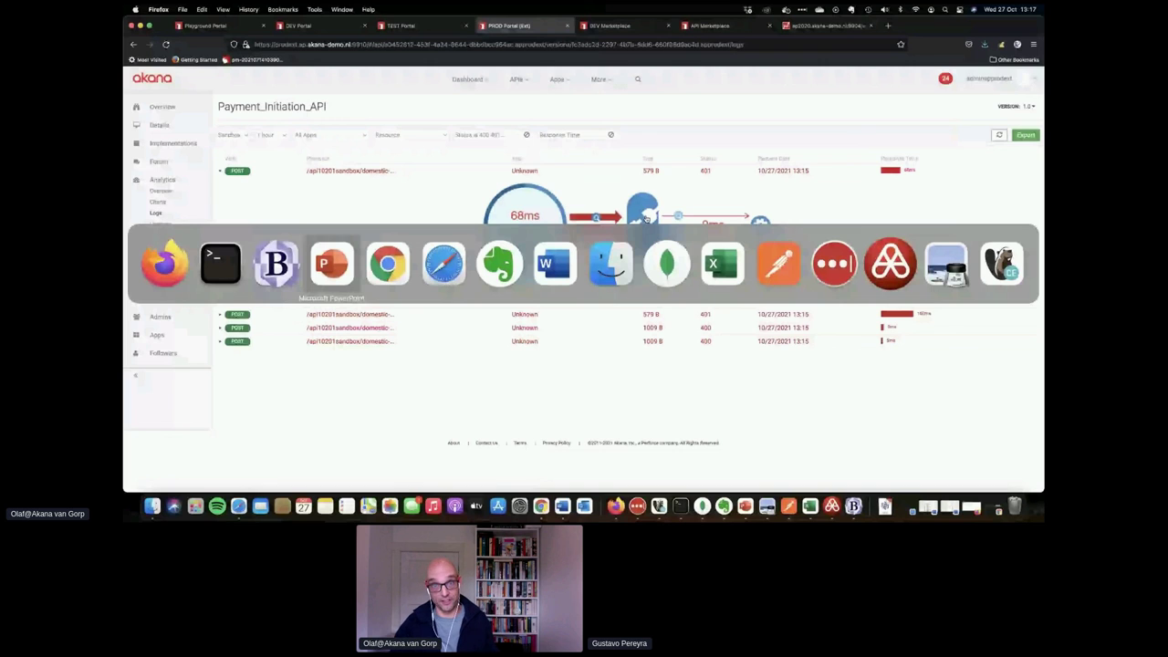
Bring PowerPoint's slide show forward and advance past the 'Workshop Demo: the Two Sides' slide.
key(super+Tab)
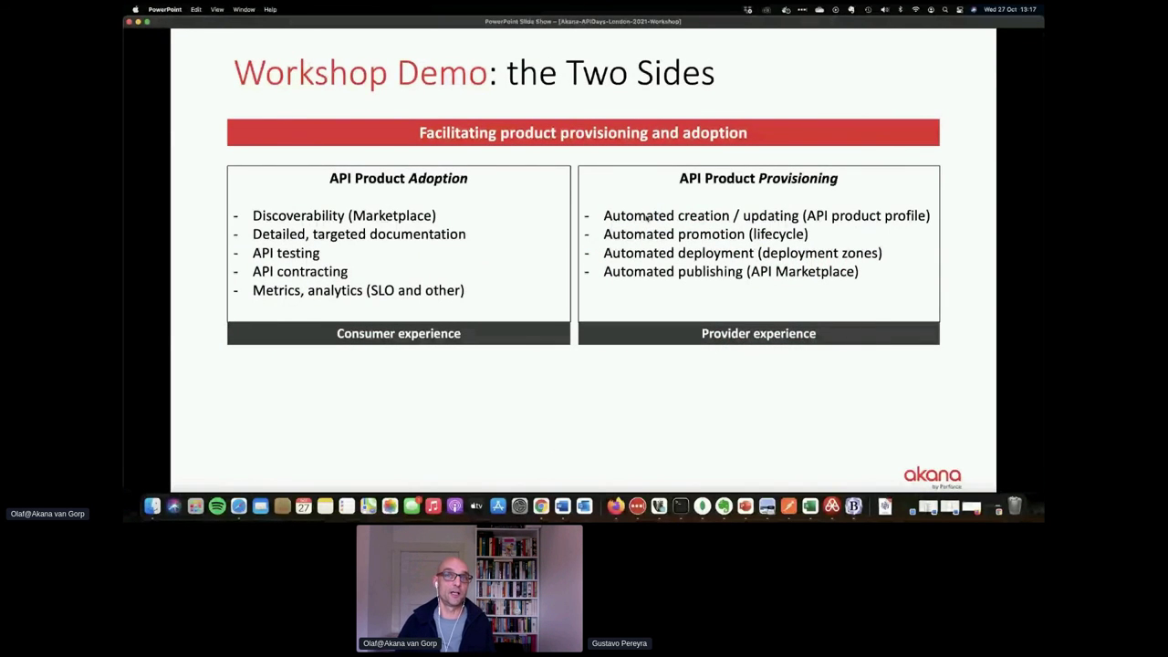
key(Right)
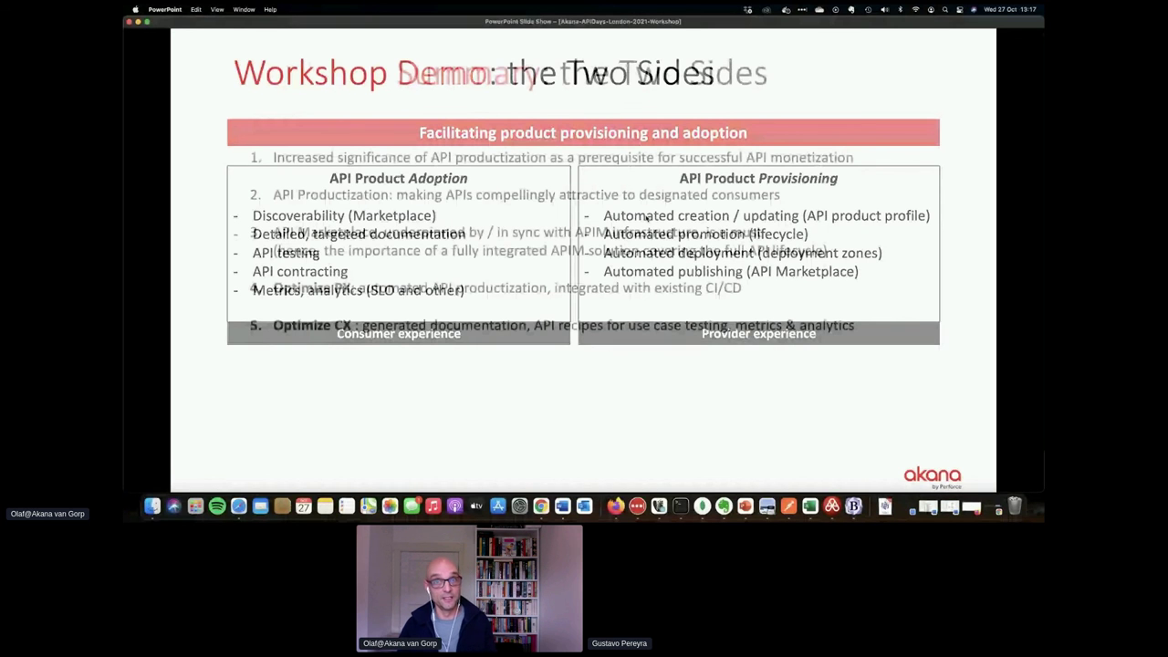